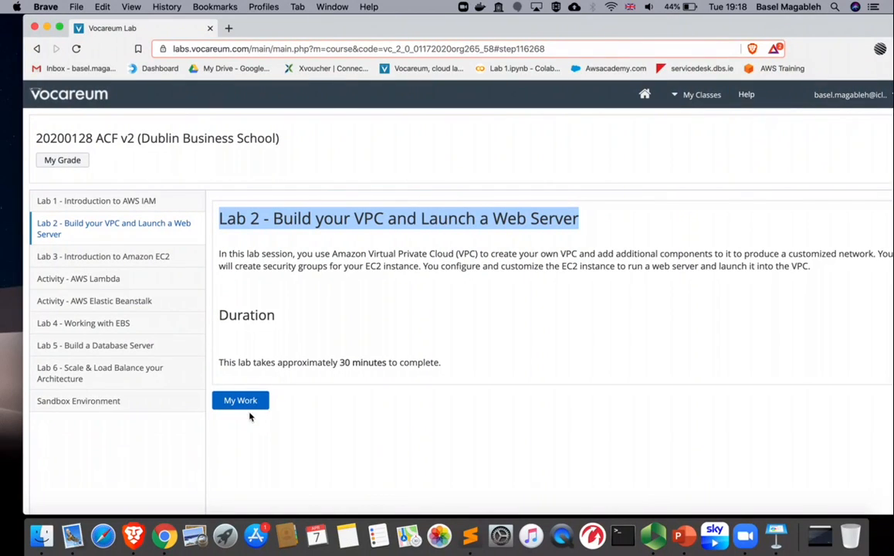
Step: Show the browser full screen and open the workbench for Lab 2 - Build your VPC and Launch a Web Server
{"action": "left_click_drag", "start_coordinate": [373, 27], "coordinate": [340, 29]}
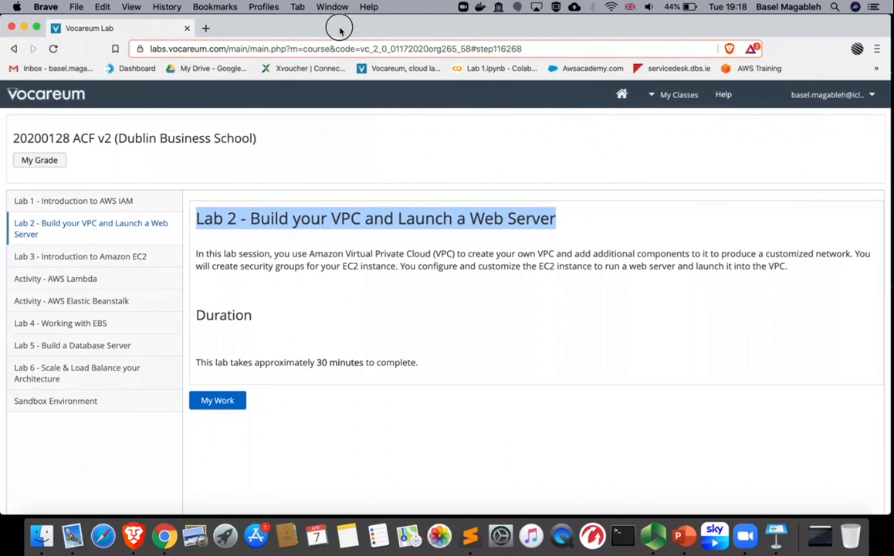
{"action": "left_click", "coordinate": [35, 28]}
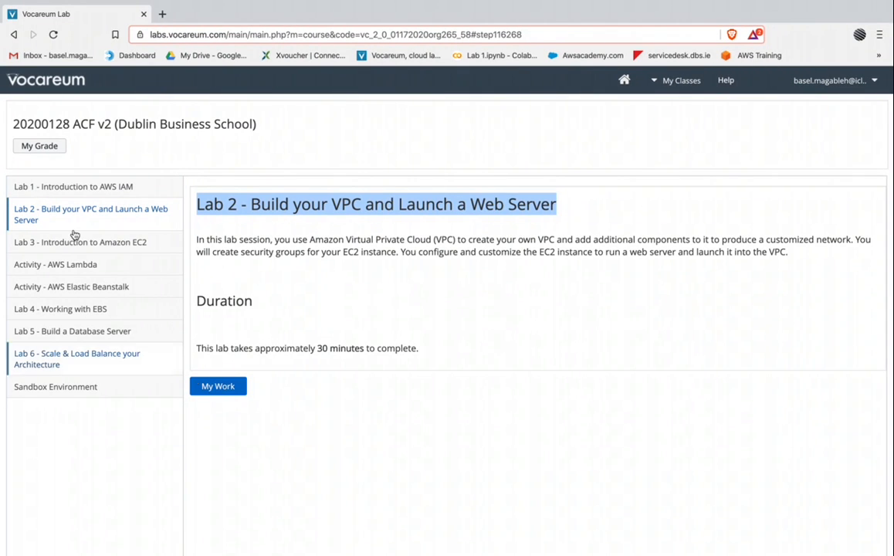
{"action": "left_click", "coordinate": [92, 215]}
{"action": "left_click", "coordinate": [220, 386]}
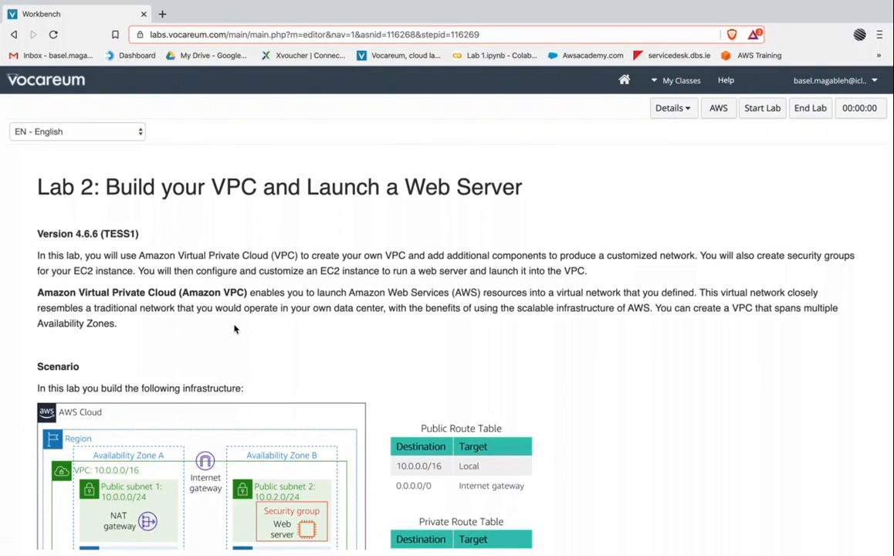
Step: Examine the Lab 2 scenario diagram, route tables, objectives and instructions for accessing the AWS Management Console
{"action": "scroll", "coordinate": [224, 308], "scroll_direction": "down", "scroll_amount": 3}
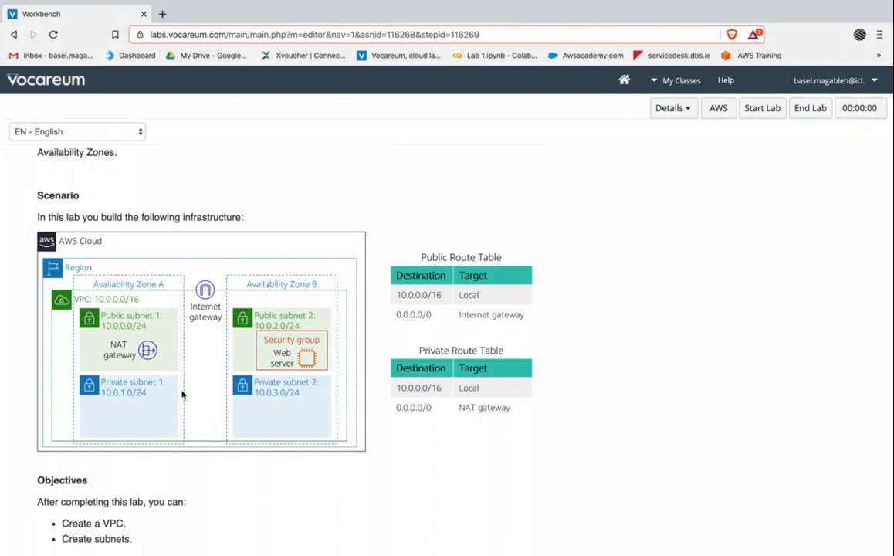
{"action": "scroll", "coordinate": [183, 393], "scroll_direction": "down", "scroll_amount": 2}
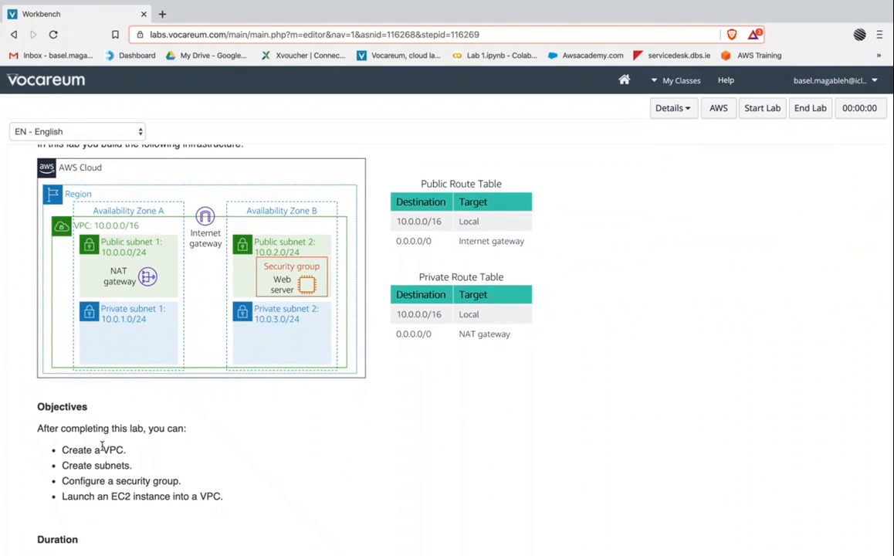
{"action": "scroll", "coordinate": [107, 446], "scroll_direction": "down", "scroll_amount": 4}
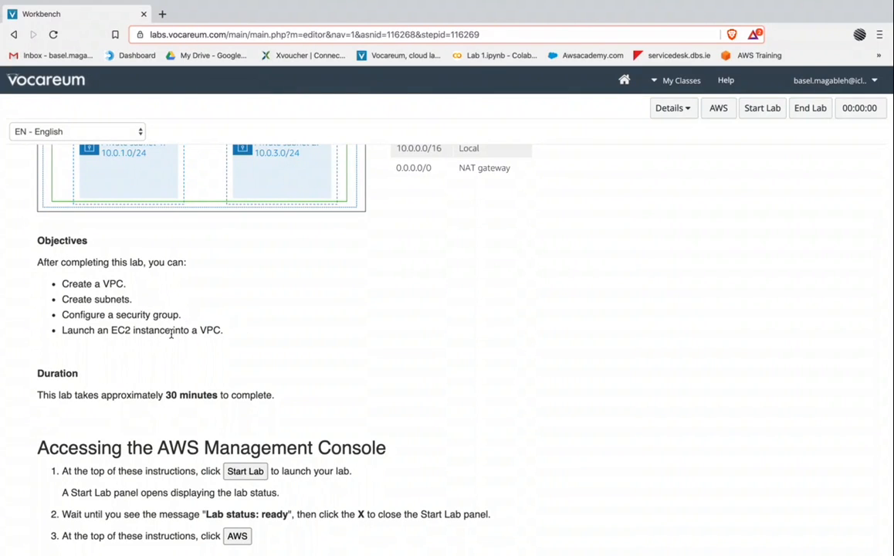
{"action": "scroll", "coordinate": [206, 390], "scroll_direction": "down", "scroll_amount": 3}
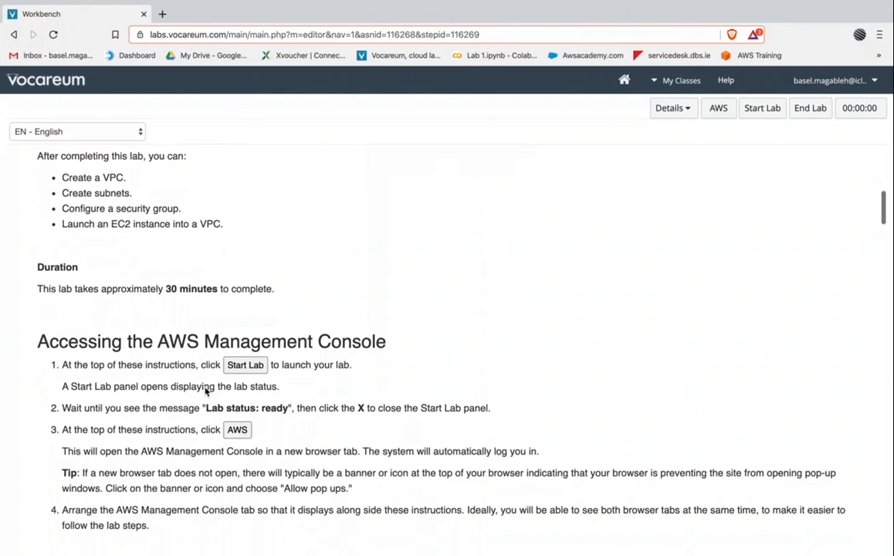
{"action": "scroll", "coordinate": [205, 390], "scroll_direction": "up", "scroll_amount": 10}
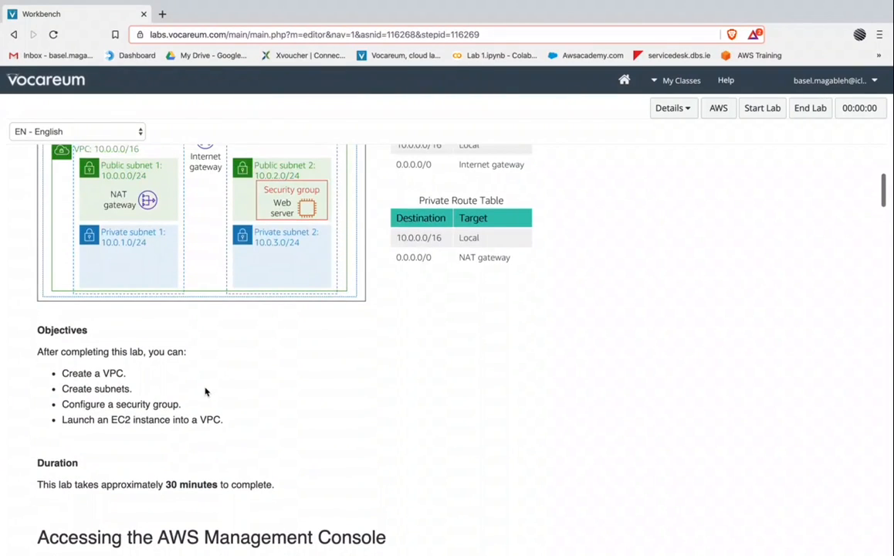
{"action": "scroll", "coordinate": [205, 391], "scroll_direction": "up", "scroll_amount": 2}
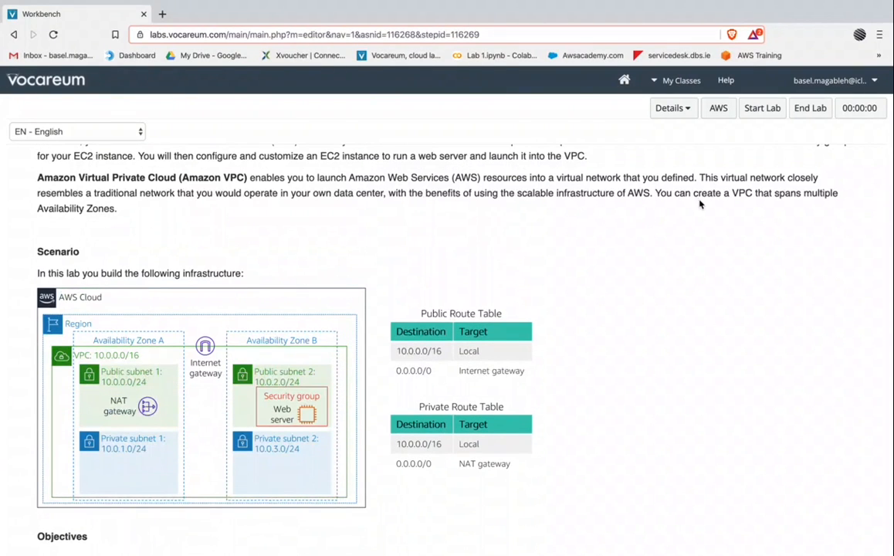
Step: Start the lab session, look over the Task 1 instructions during launch, and dismiss the Start Lab status window
{"action": "left_click", "coordinate": [766, 112]}
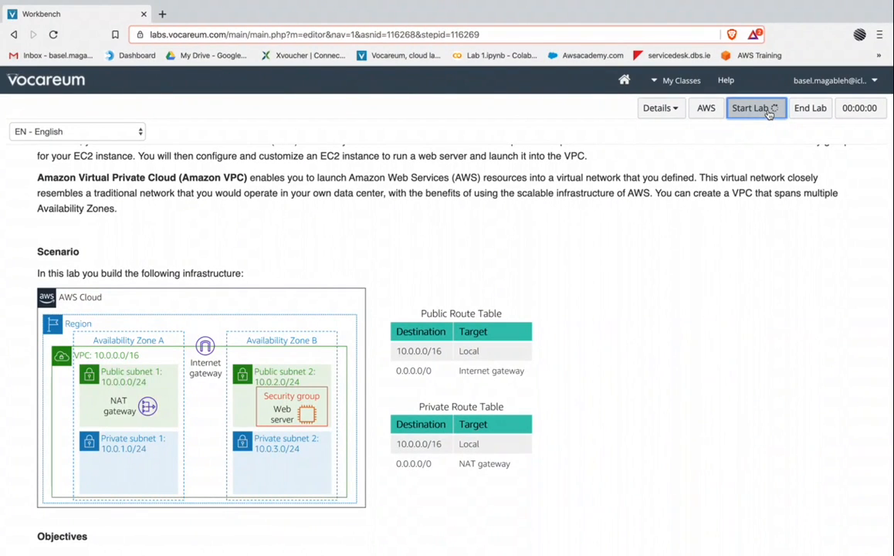
{"action": "scroll", "coordinate": [433, 325], "scroll_direction": "down", "scroll_amount": 12}
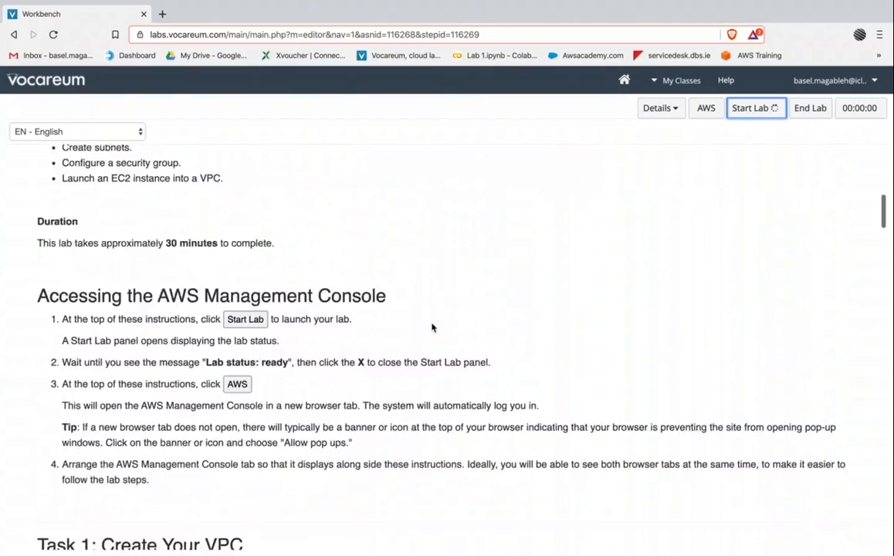
{"action": "scroll", "coordinate": [433, 328], "scroll_direction": "down", "scroll_amount": 3}
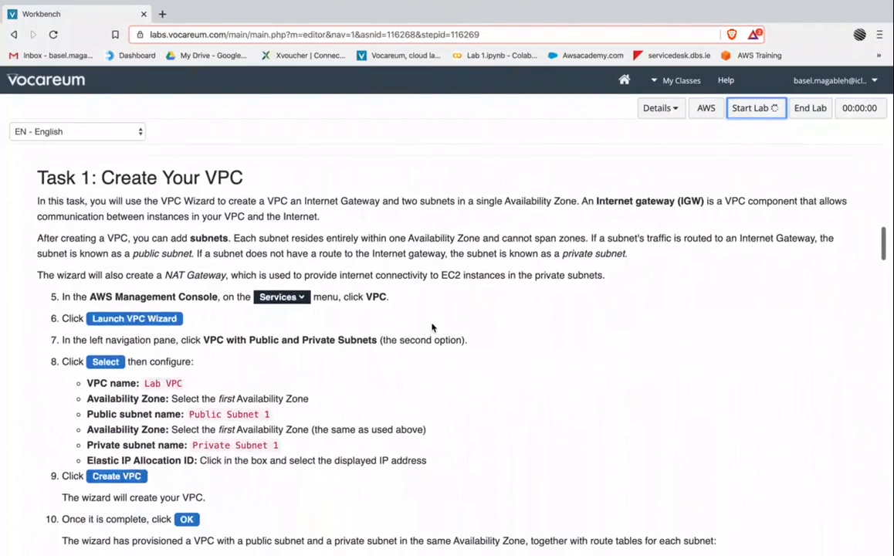
{"action": "scroll", "coordinate": [177, 307], "scroll_direction": "down", "scroll_amount": 7}
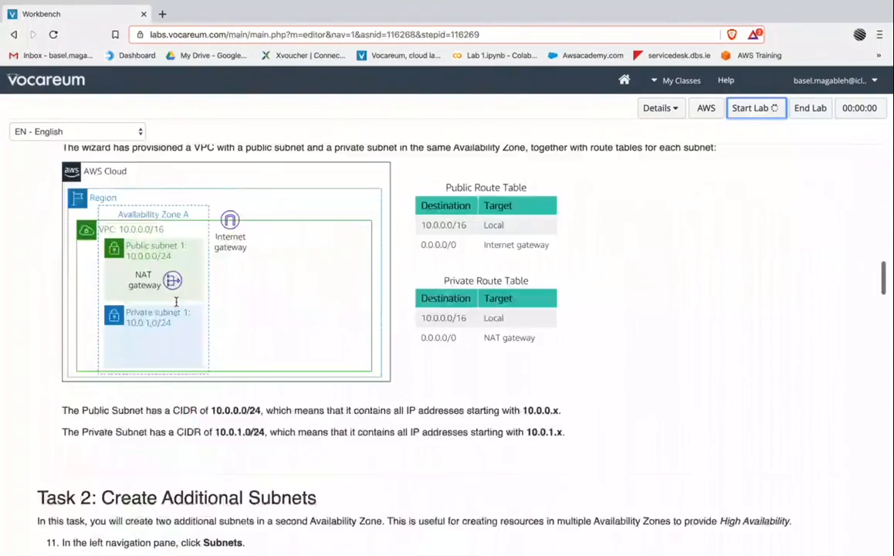
{"action": "scroll", "coordinate": [176, 308], "scroll_direction": "up", "scroll_amount": 3}
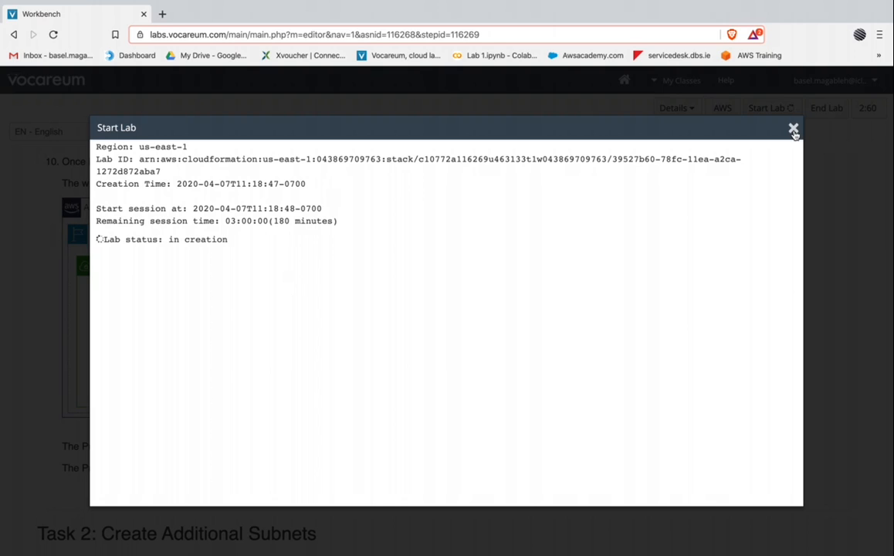
{"action": "left_click", "coordinate": [794, 129]}
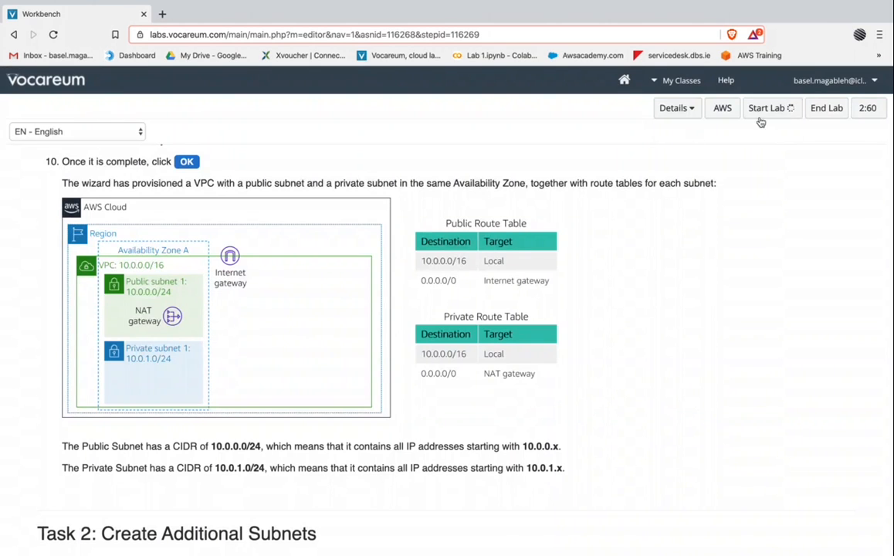
Step: View the session times and lab status in the lab's Credentials details and close them
{"action": "left_click", "coordinate": [682, 109]}
{"action": "left_click", "coordinate": [674, 155]}
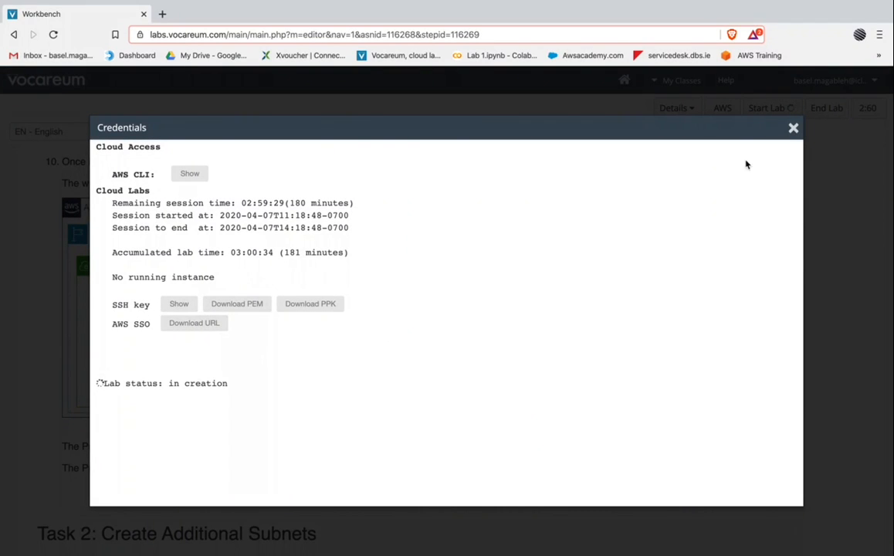
{"action": "left_click", "coordinate": [793, 127]}
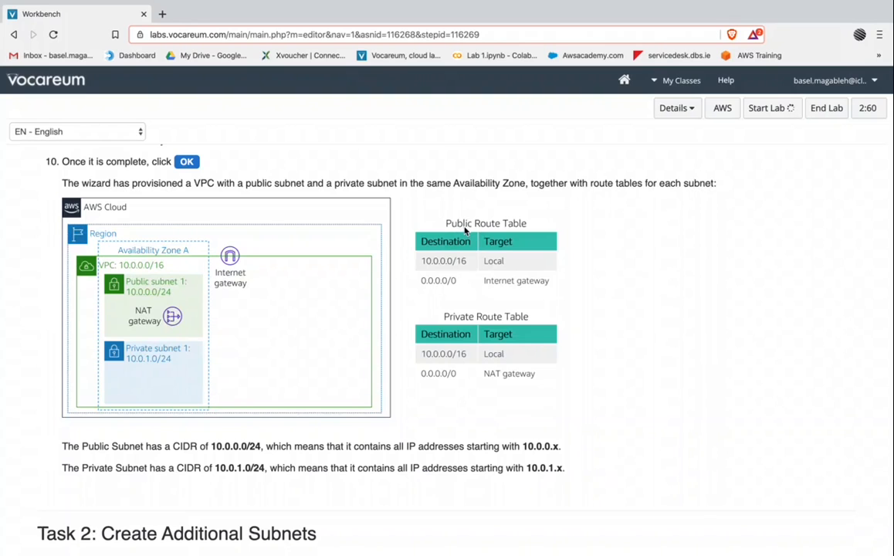
Step: Read the Task 1: Create Your VPC instructions and highlight the VPC service name in item 5
{"action": "scroll", "coordinate": [337, 324], "scroll_direction": "down", "scroll_amount": 5}
{"action": "scroll", "coordinate": [336, 356], "scroll_direction": "up", "scroll_amount": 6}
{"action": "scroll", "coordinate": [336, 355], "scroll_direction": "up", "scroll_amount": 4}
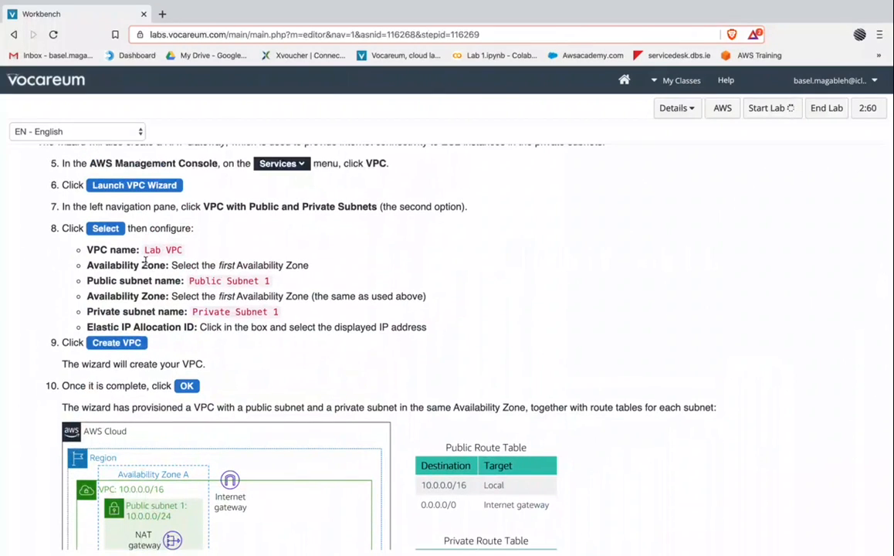
{"action": "scroll", "coordinate": [146, 240], "scroll_direction": "up", "scroll_amount": 4}
{"action": "scroll", "coordinate": [151, 244], "scroll_direction": "up", "scroll_amount": 1}
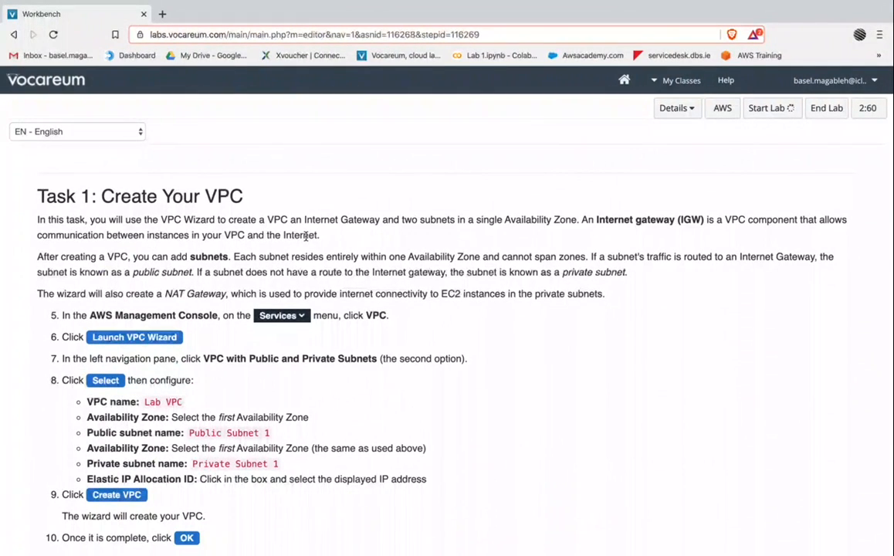
{"action": "scroll", "coordinate": [308, 235], "scroll_direction": "up", "scroll_amount": 1}
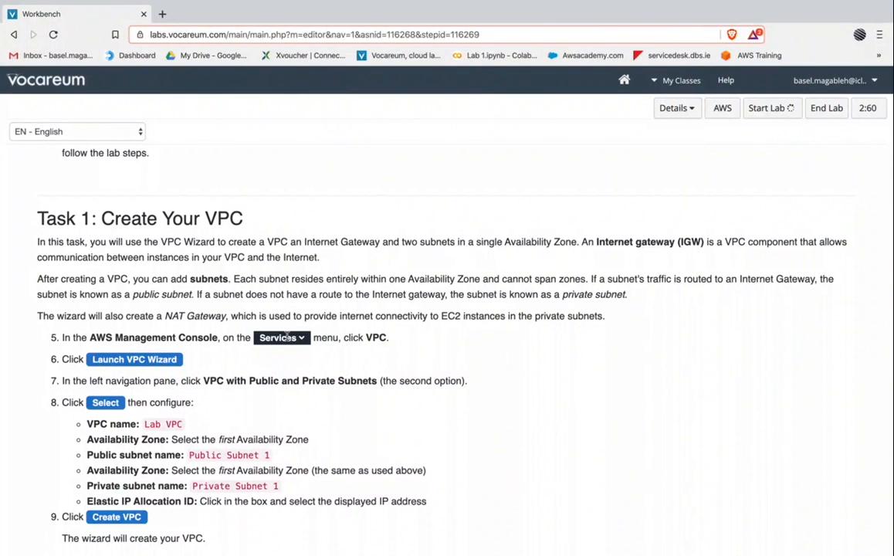
{"action": "double_click", "coordinate": [375, 337]}
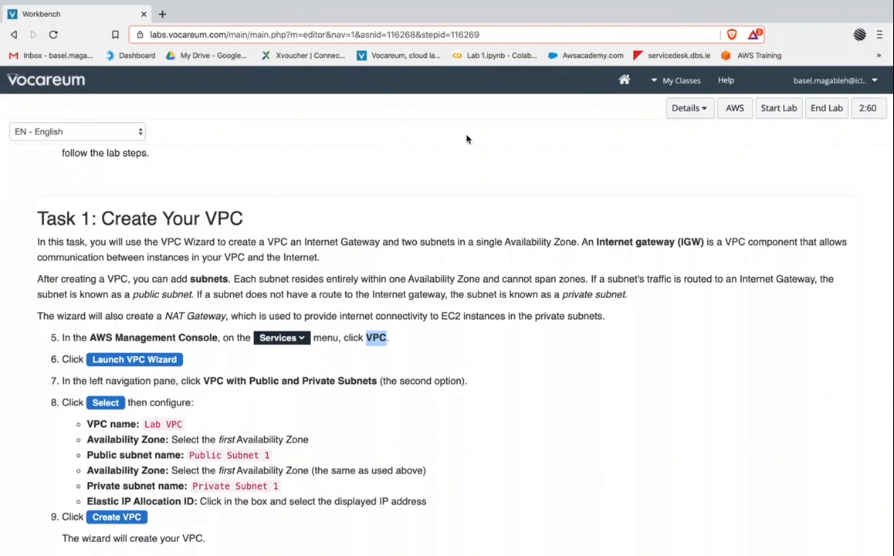
Step: Reopen the lab's Credentials details to check for the secret and access keys, and close them
{"action": "left_click", "coordinate": [686, 108]}
{"action": "left_click", "coordinate": [693, 155]}
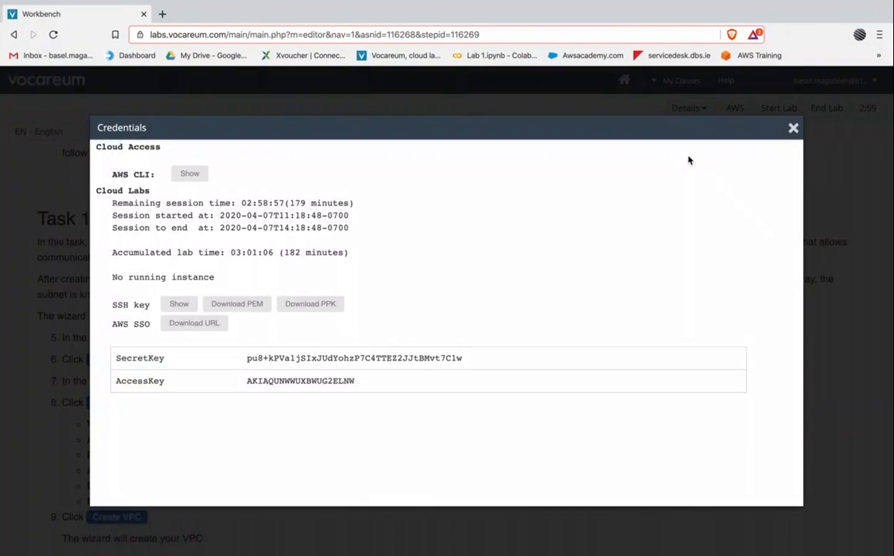
{"action": "left_click", "coordinate": [793, 130]}
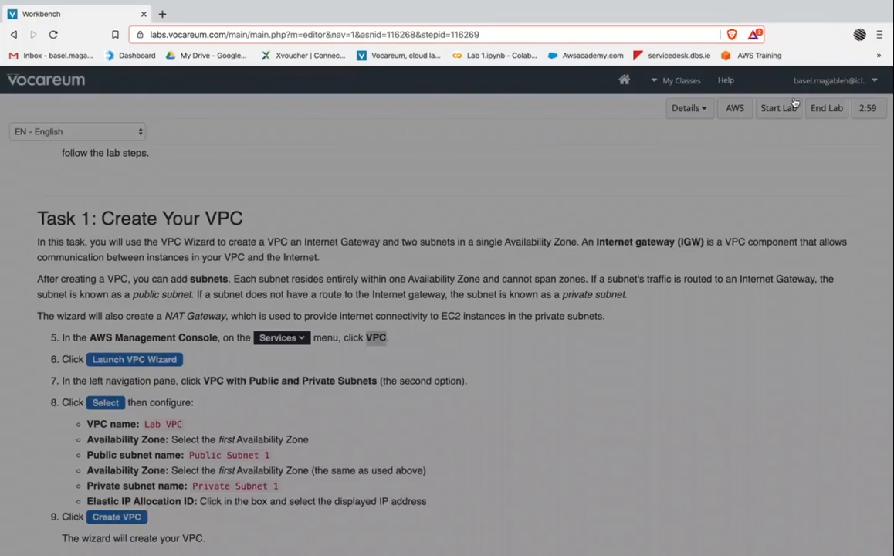
Step: Log out of the previously signed-in AWS account and reopen the AWS Management Console from the lab page after refreshing the lab session
{"action": "left_click", "coordinate": [736, 108]}
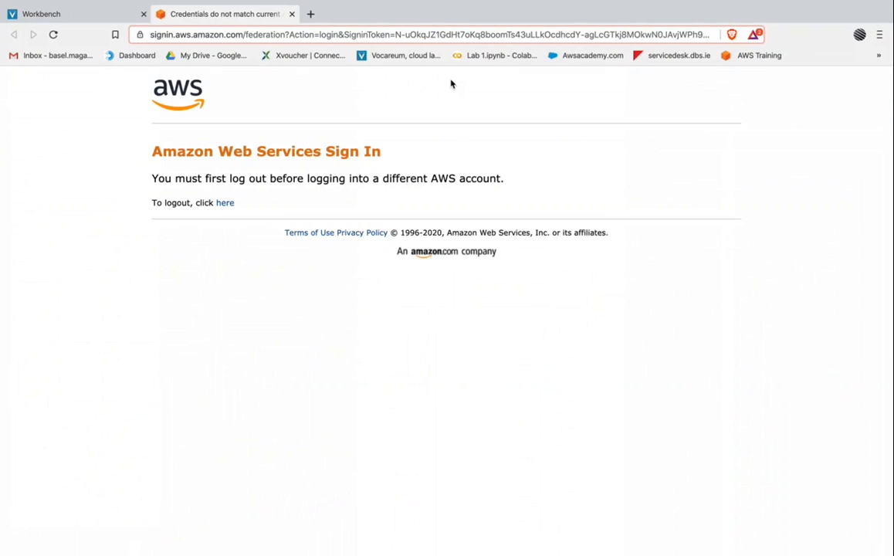
{"action": "left_click", "coordinate": [224, 203]}
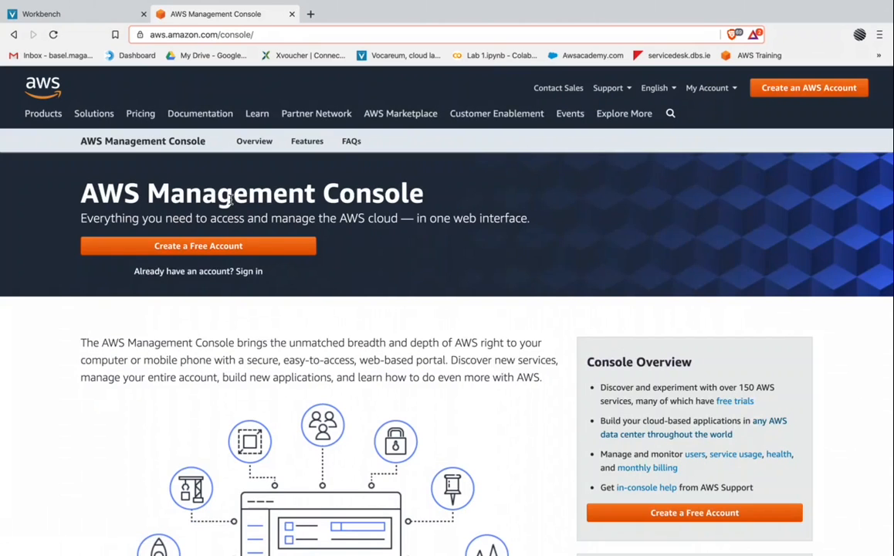
{"action": "left_click", "coordinate": [60, 16]}
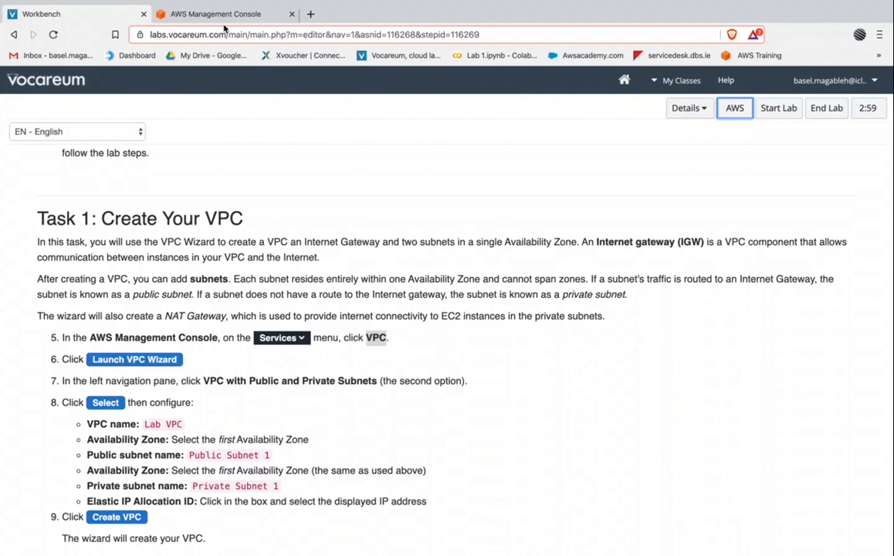
{"action": "left_click", "coordinate": [772, 111]}
{"action": "left_click", "coordinate": [720, 108]}
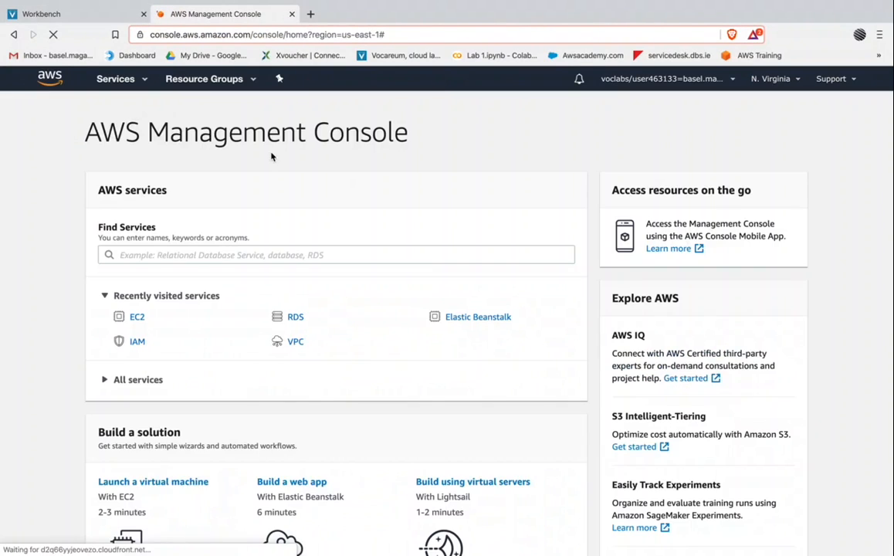
Step: Open the VPC service in the AWS console and launch the VPC Wizard
{"action": "left_click", "coordinate": [112, 78]}
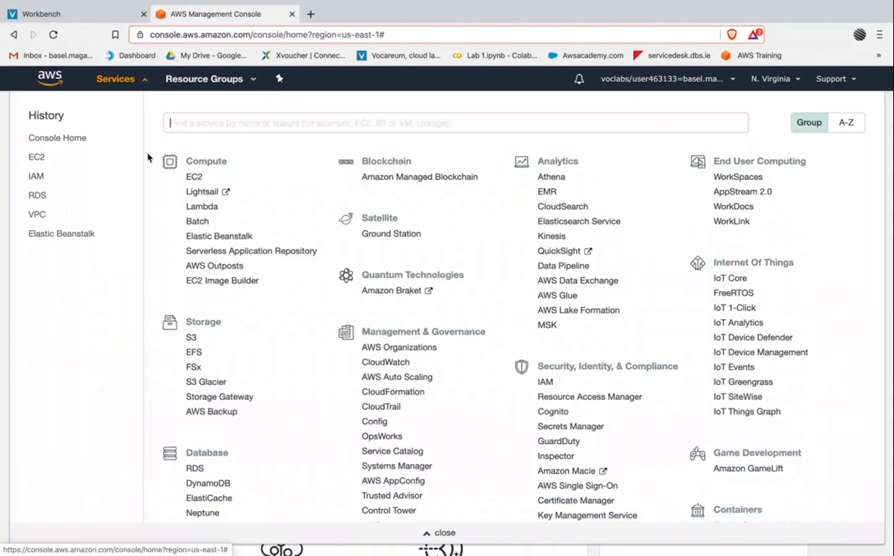
{"action": "left_click", "coordinate": [36, 216]}
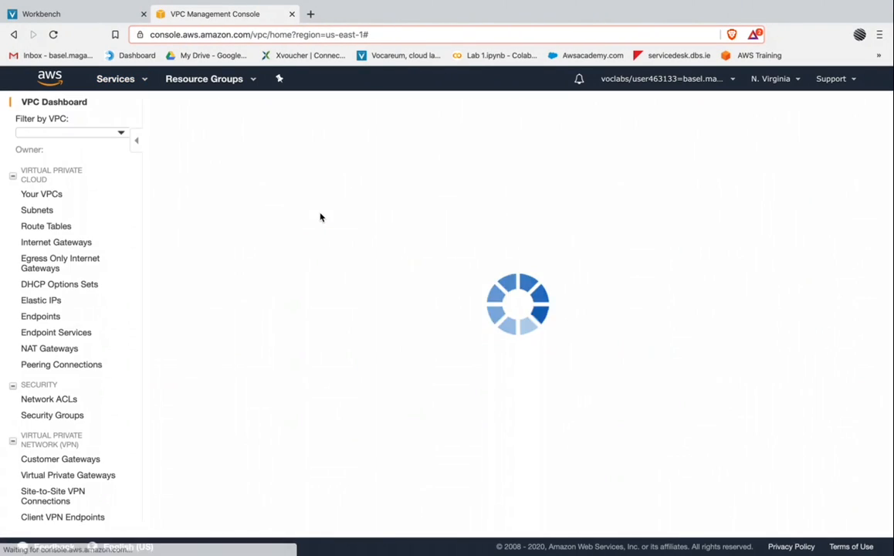
{"action": "left_click", "coordinate": [210, 108]}
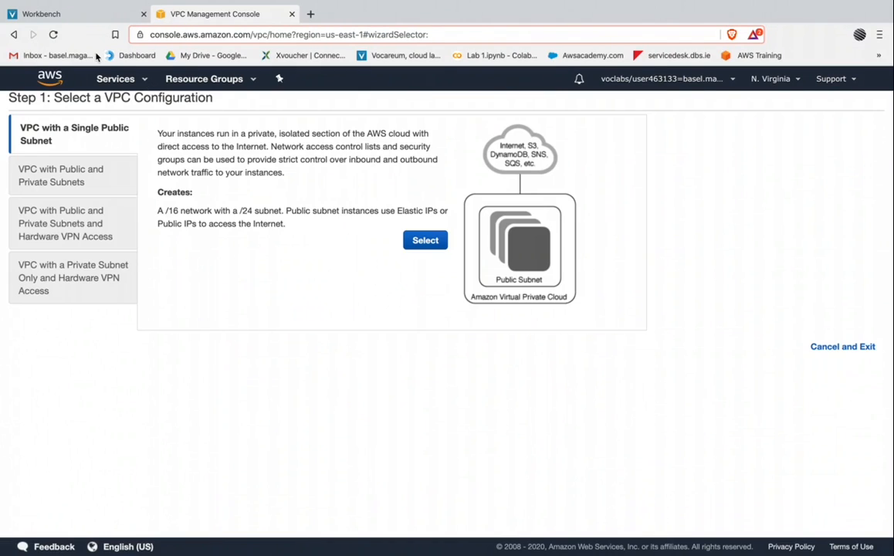
Step: Check the lab instructions for the VPC with Public and Private Subnets option, review the scenario diagram, and return to the VPC wizard
{"action": "left_click", "coordinate": [78, 14]}
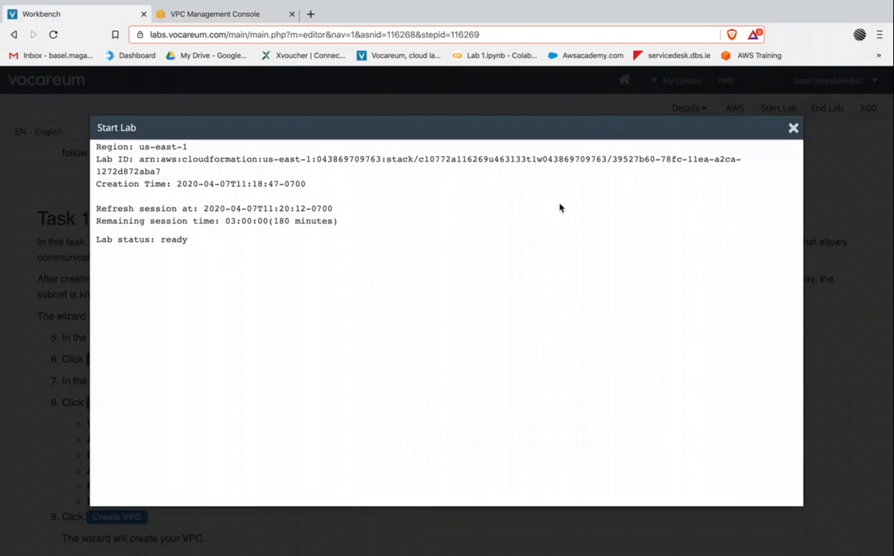
{"action": "left_click", "coordinate": [793, 128]}
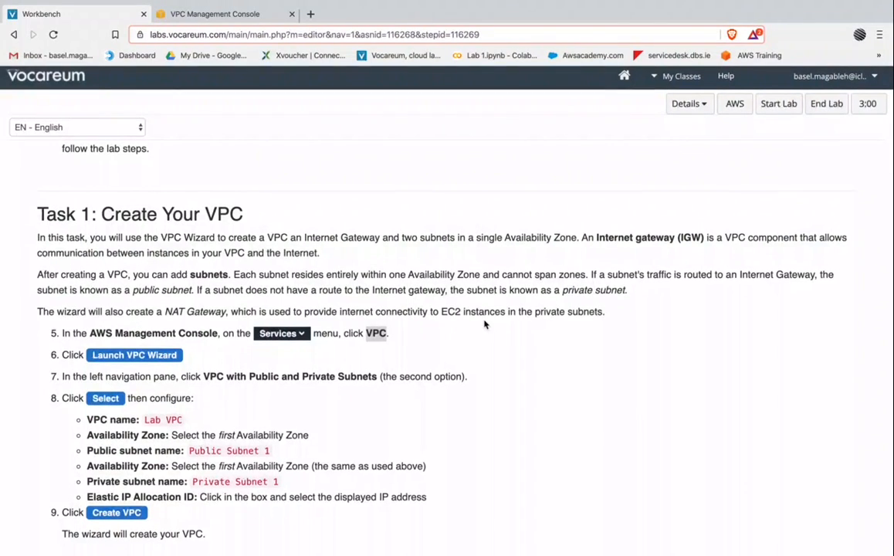
{"action": "left_click_drag", "start_coordinate": [203, 381], "coordinate": [376, 380]}
{"action": "scroll", "coordinate": [376, 381], "scroll_direction": "up", "scroll_amount": 9}
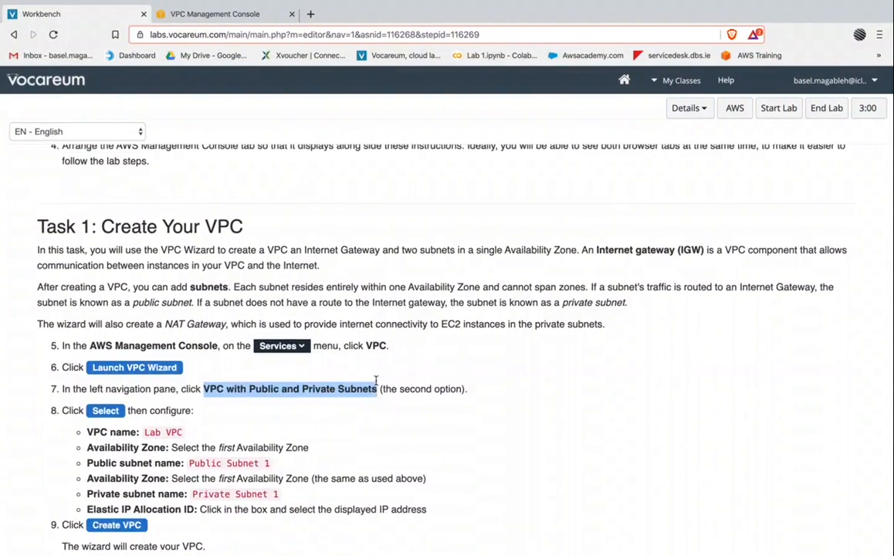
{"action": "scroll", "coordinate": [376, 385], "scroll_direction": "up", "scroll_amount": 1}
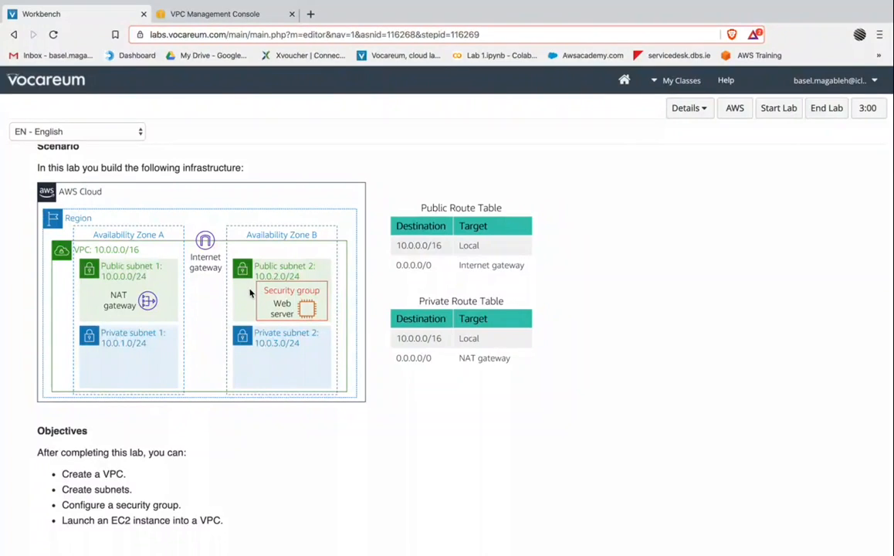
{"action": "left_click", "coordinate": [223, 23]}
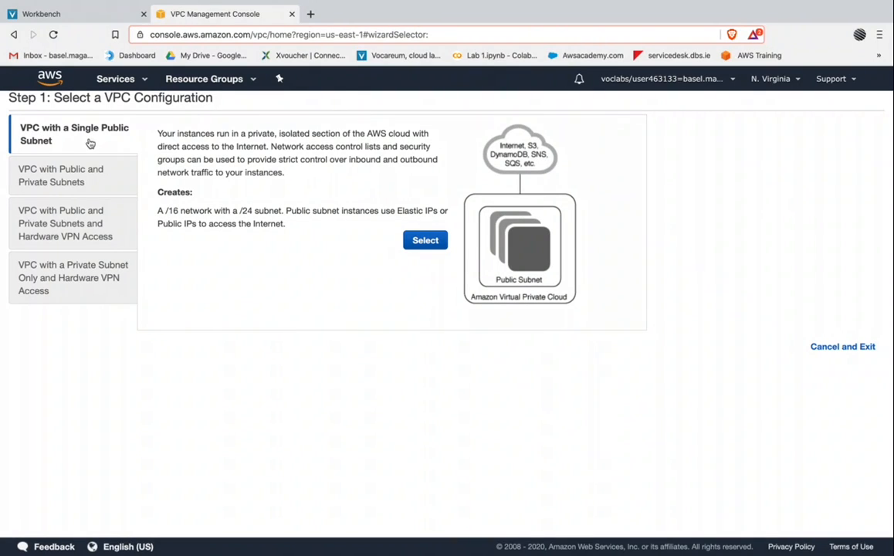
Step: Select the VPC with Public and Private Subnets configuration and name the VPC Lab VPC
{"action": "left_click", "coordinate": [62, 182]}
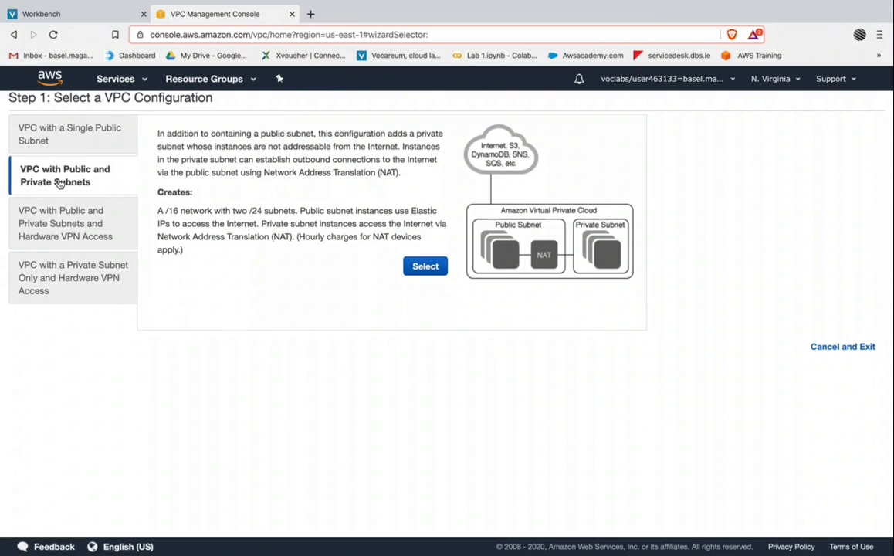
{"action": "left_click", "coordinate": [425, 265]}
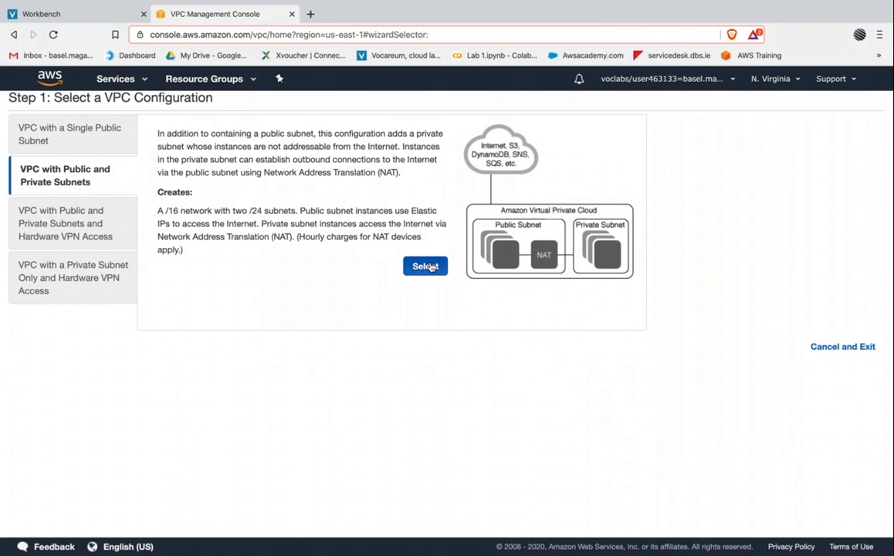
{"action": "left_click", "coordinate": [231, 192]}
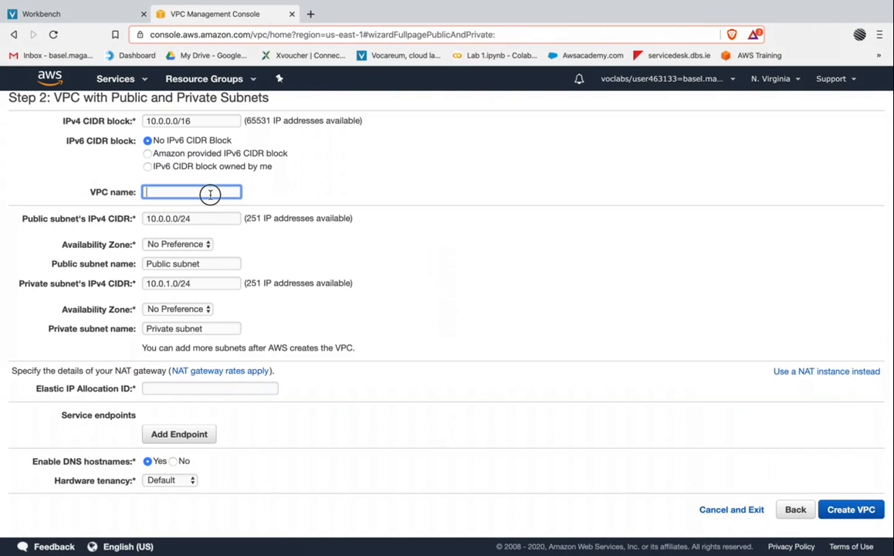
{"action": "type", "text": "Lab VPC"}
{"action": "key", "text": "Tab"}
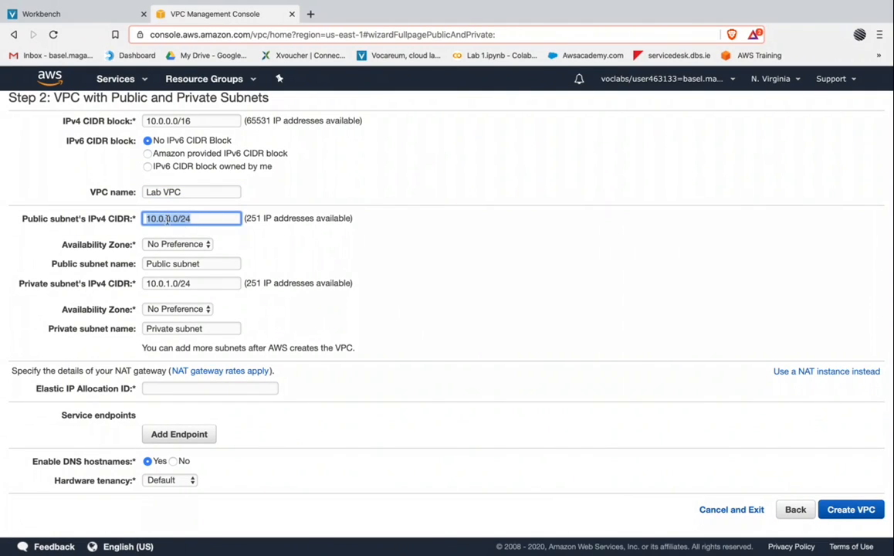
Step: Check the lab's Task 1 settings, set the public subnet's Availability Zone to us-east-1a and name it Public subnet 1
{"action": "left_click", "coordinate": [101, 14]}
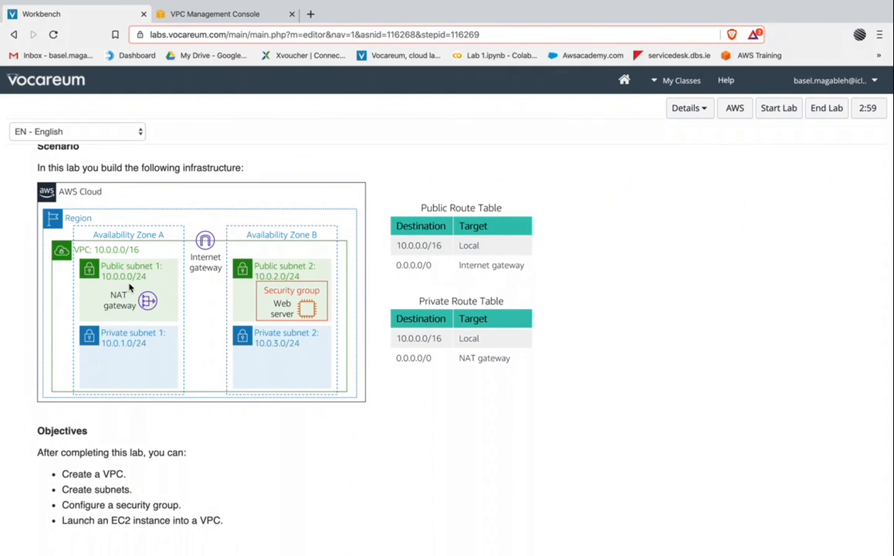
{"action": "left_click", "coordinate": [199, 16]}
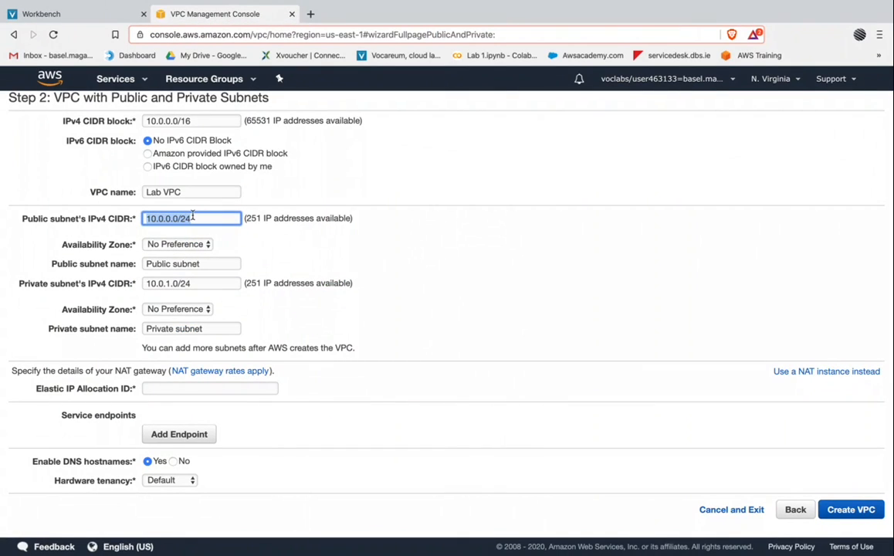
{"action": "left_click", "coordinate": [113, 14]}
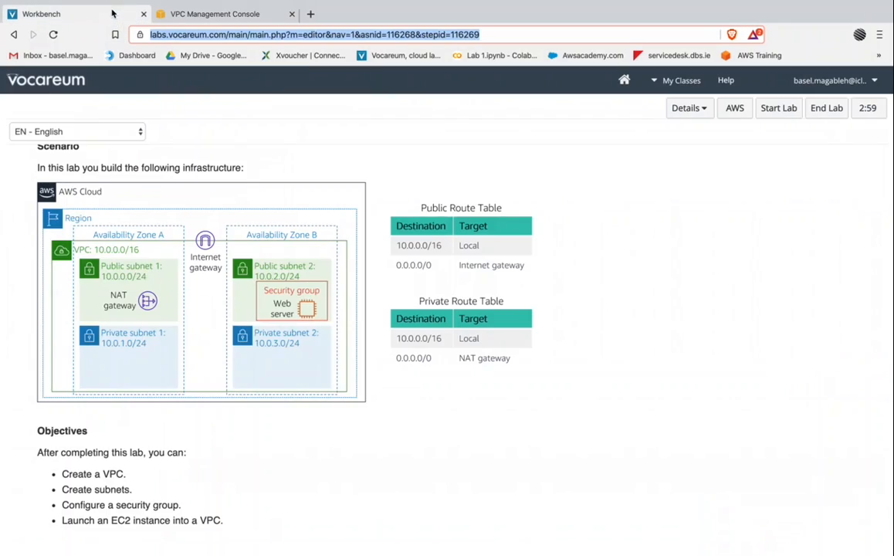
{"action": "scroll", "coordinate": [167, 248], "scroll_direction": "down", "scroll_amount": 10}
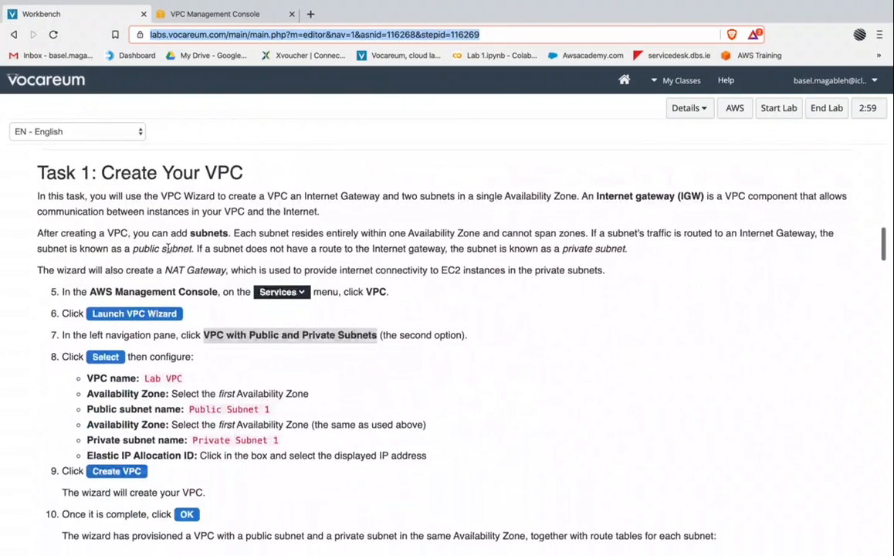
{"action": "triple_click", "coordinate": [186, 424]}
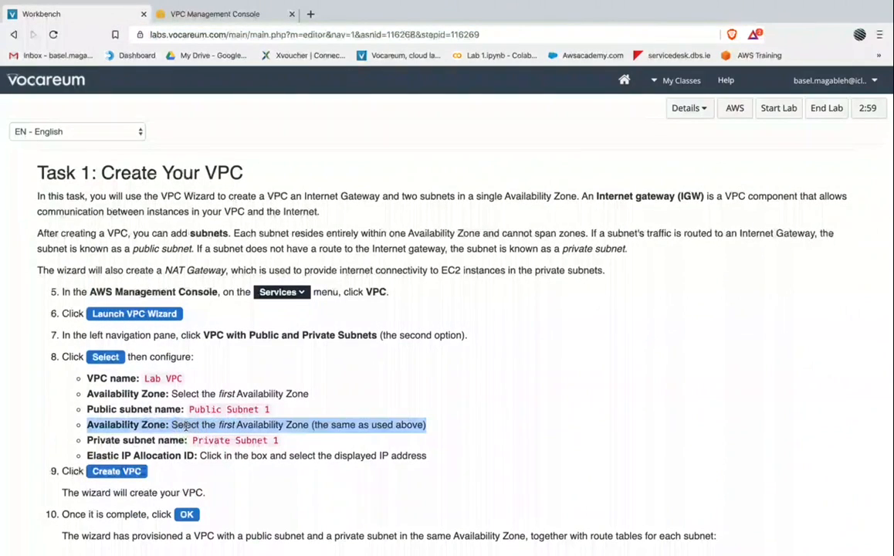
{"action": "left_click", "coordinate": [208, 14]}
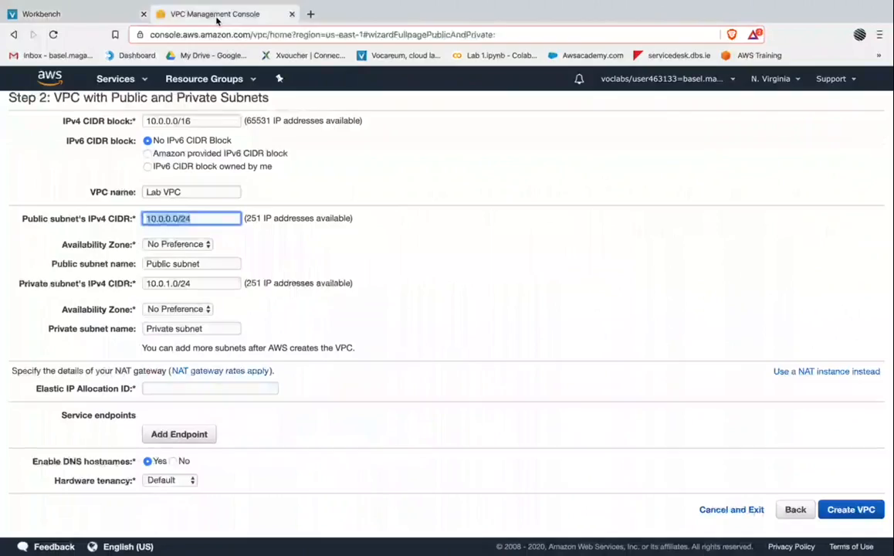
{"action": "left_click", "coordinate": [163, 244]}
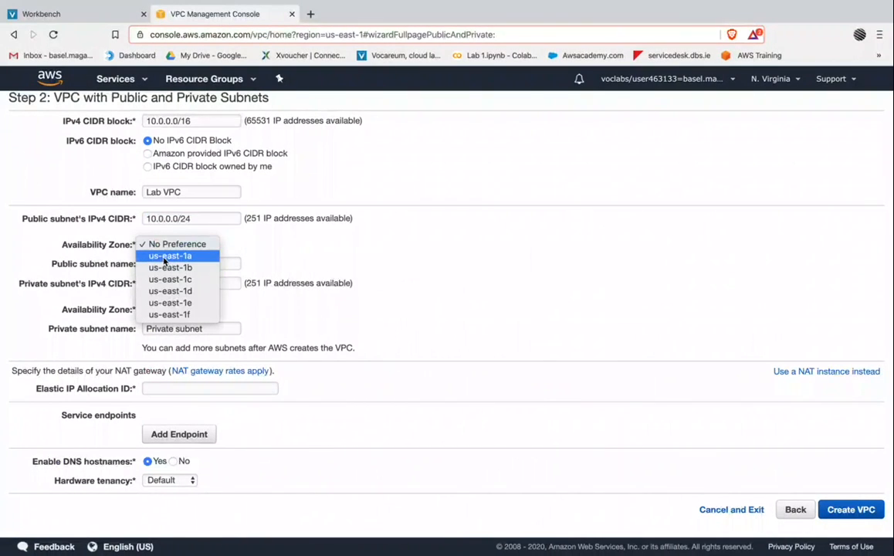
{"action": "left_click", "coordinate": [182, 256]}
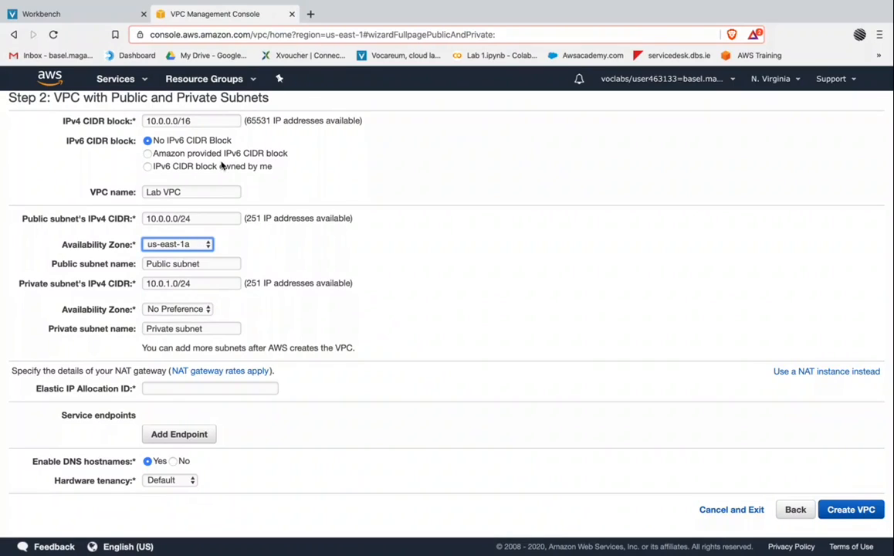
{"action": "left_click", "coordinate": [202, 263]}
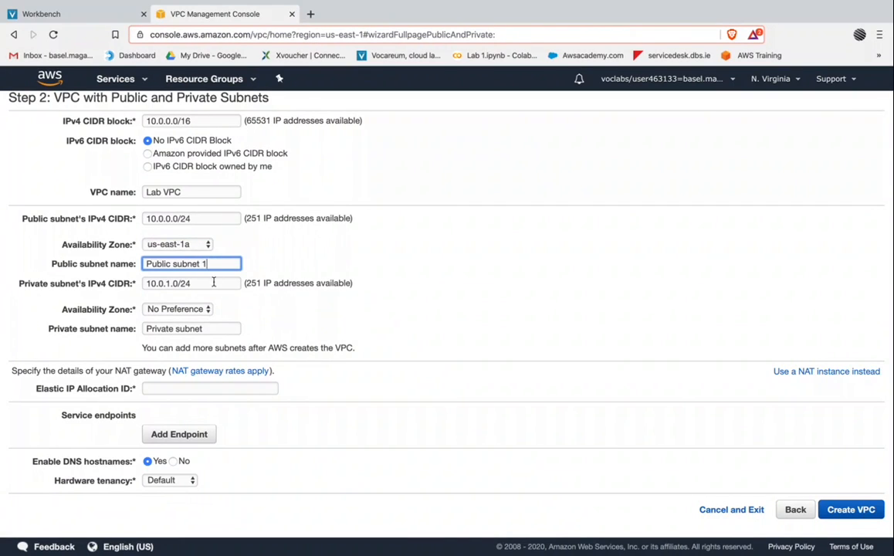
{"action": "left_click", "coordinate": [192, 296]}
Step: Review the private subnet in the lab's Task 1 diagram and set the private subnet's Availability Zone to us-east-1a
{"action": "left_click", "coordinate": [106, 20]}
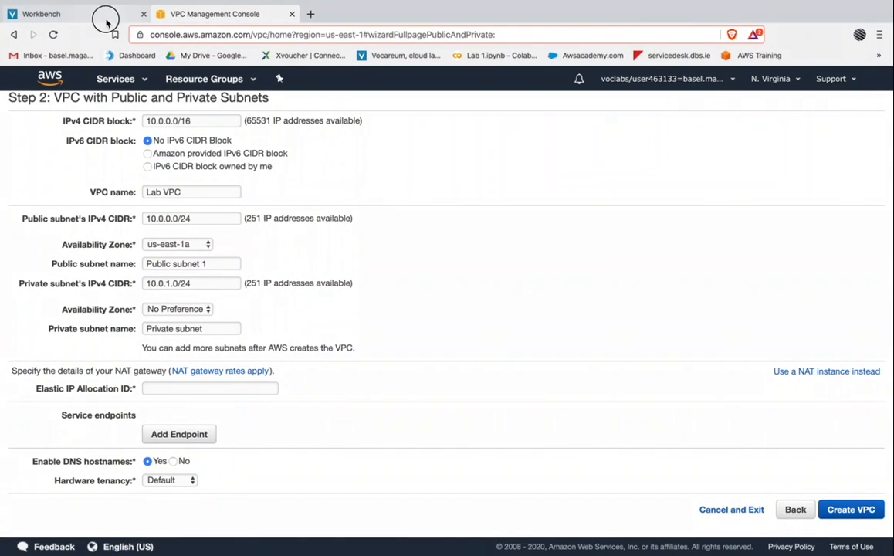
{"action": "scroll", "coordinate": [213, 228], "scroll_direction": "down", "scroll_amount": 1}
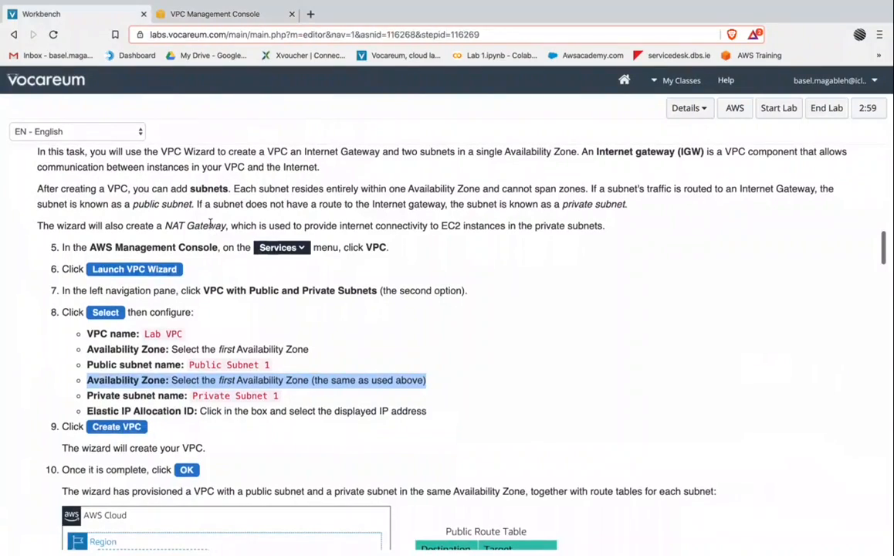
{"action": "scroll", "coordinate": [210, 224], "scroll_direction": "up", "scroll_amount": 4}
{"action": "scroll", "coordinate": [213, 227], "scroll_direction": "down", "scroll_amount": 5}
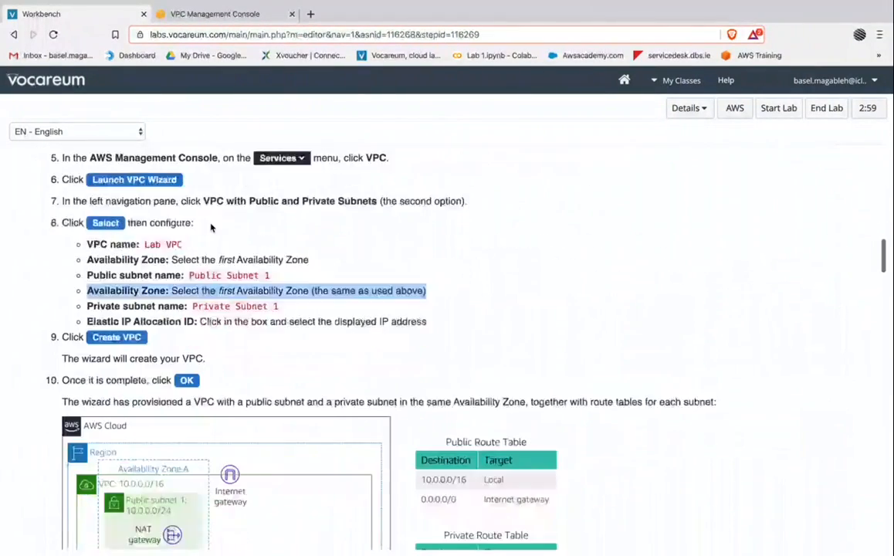
{"action": "scroll", "coordinate": [211, 227], "scroll_direction": "down", "scroll_amount": 3}
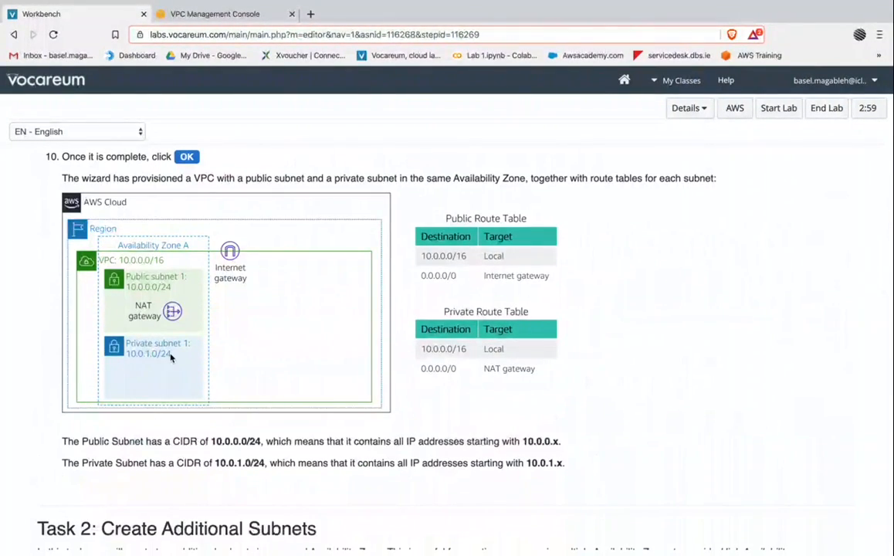
{"action": "left_click", "coordinate": [193, 14]}
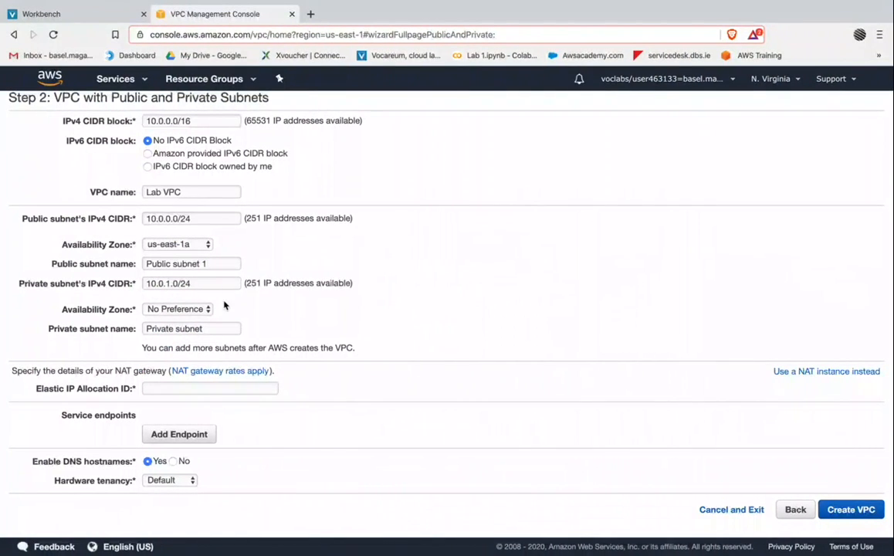
{"action": "left_click", "coordinate": [182, 309]}
{"action": "left_click", "coordinate": [175, 320]}
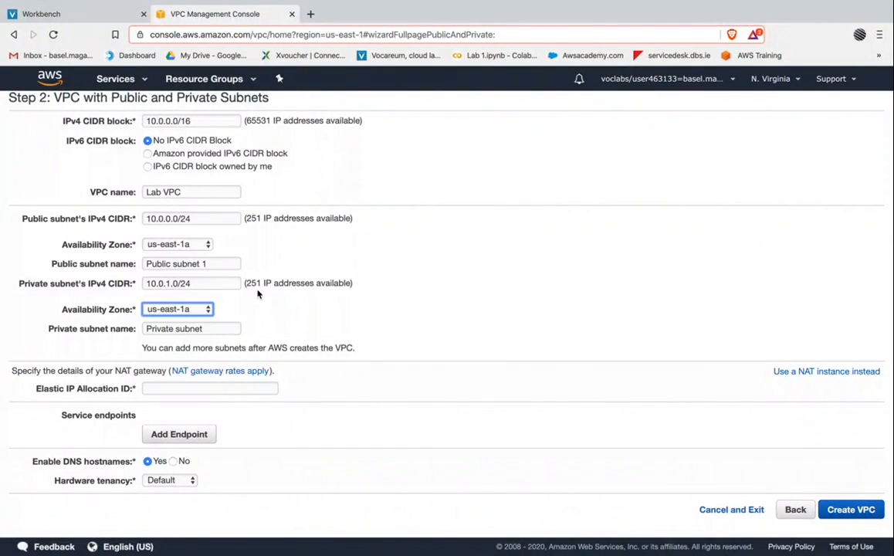
Step: Examine the subnets' available address counts and try 10.0.0.0/22 for the public and 10.0.1.0/22 for the private subnet CIDR
{"action": "triple_click", "coordinate": [253, 284]}
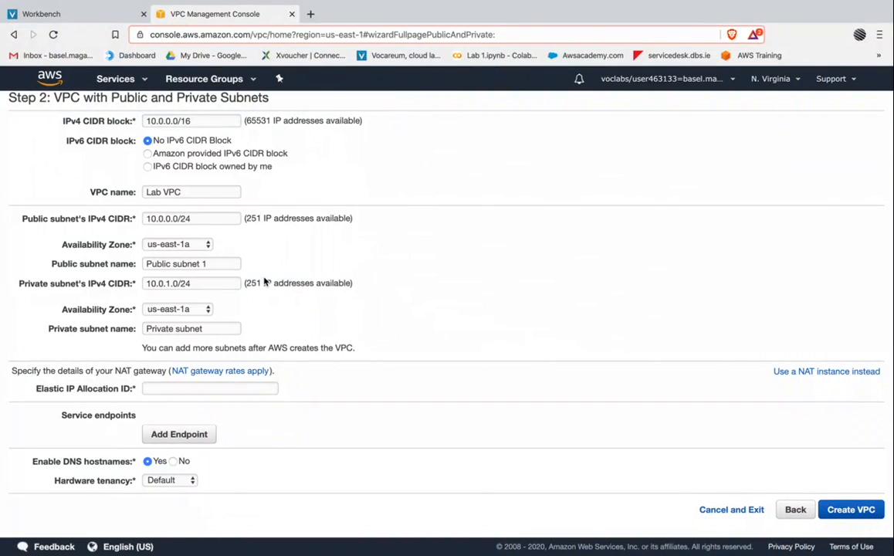
{"action": "triple_click", "coordinate": [256, 217]}
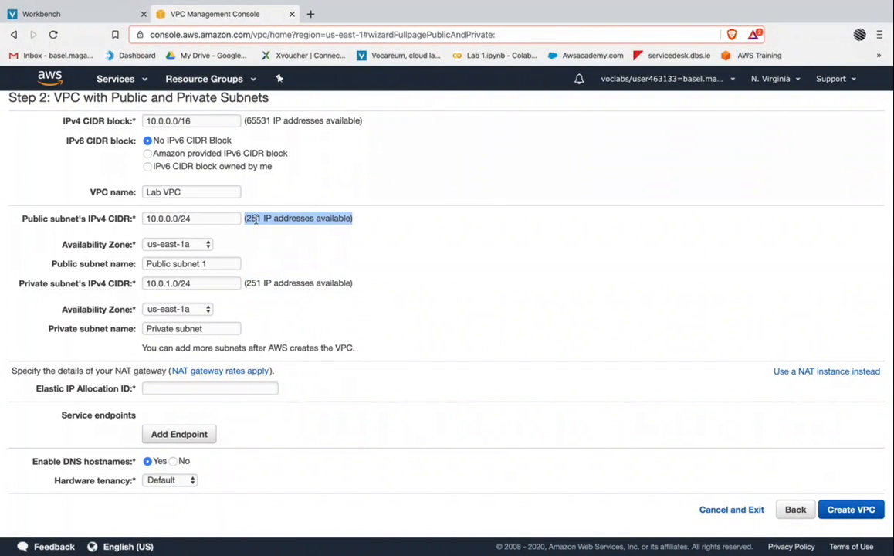
{"action": "double_click", "coordinate": [256, 218]}
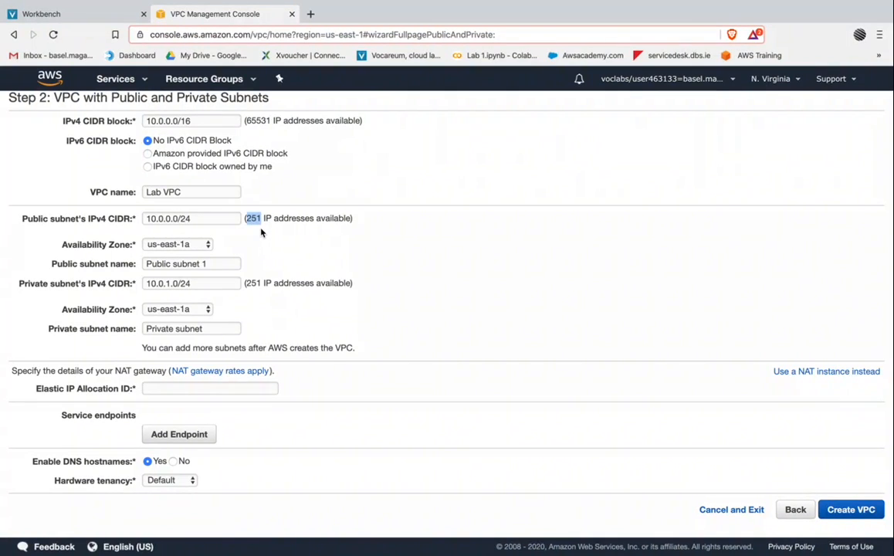
{"action": "left_click_drag", "start_coordinate": [186, 219], "coordinate": [198, 219]}
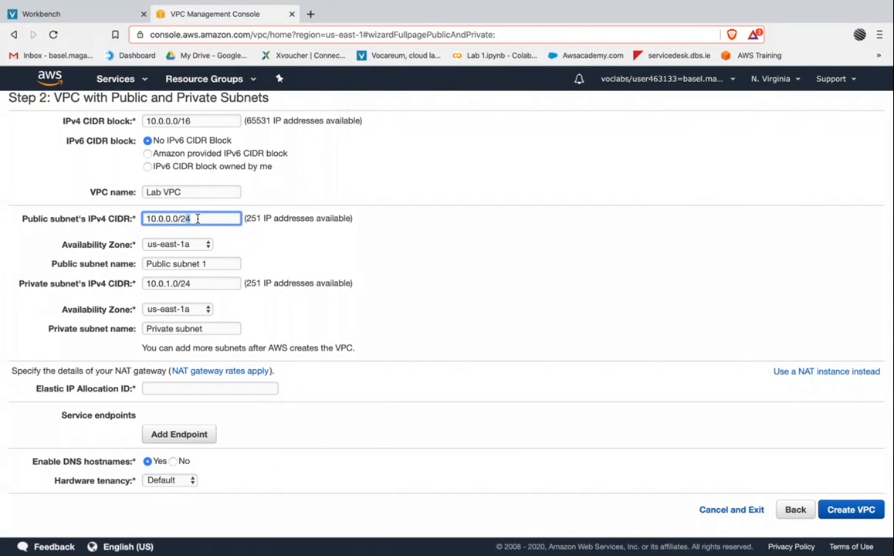
{"action": "key", "text": "BackSpace"}
{"action": "type", "text": "2"}
{"action": "left_click", "coordinate": [203, 283]}
{"action": "key", "text": "BackSpace"}
{"action": "type", "text": "2"}
{"action": "key", "text": "Tab"}
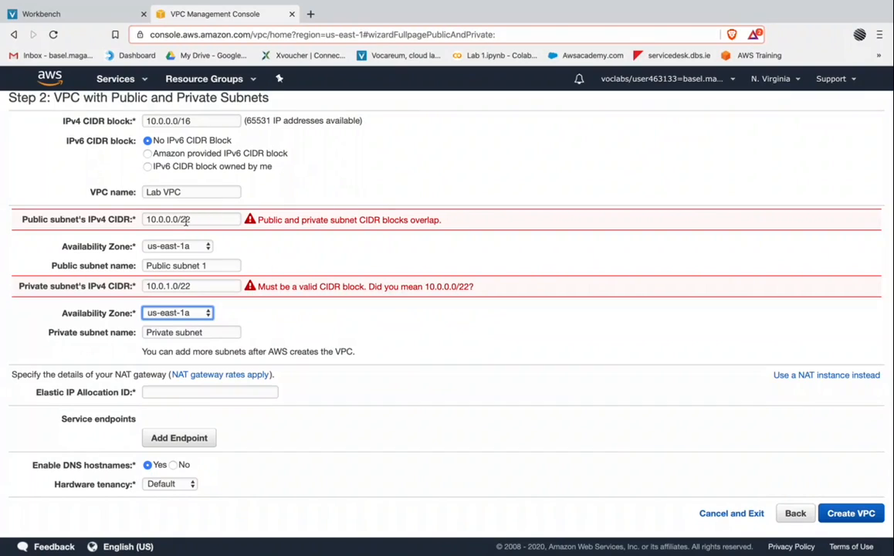
Step: Try 10.0.2.0/22 and 10.0.2.1/22 as the public subnet's IPv4 CIDR block
{"action": "left_click", "coordinate": [174, 219]}
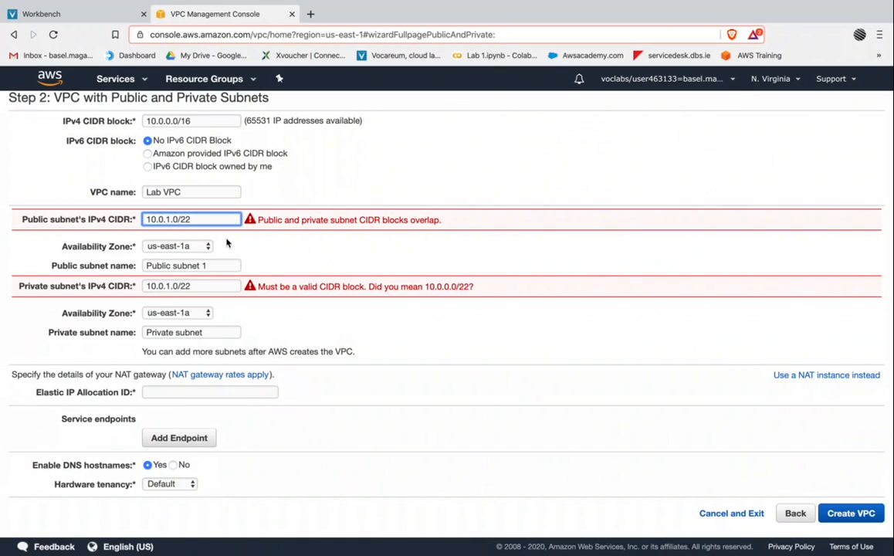
{"action": "key", "text": "BackSpace"}
{"action": "type", "text": "2"}
{"action": "key", "text": "Tab"}
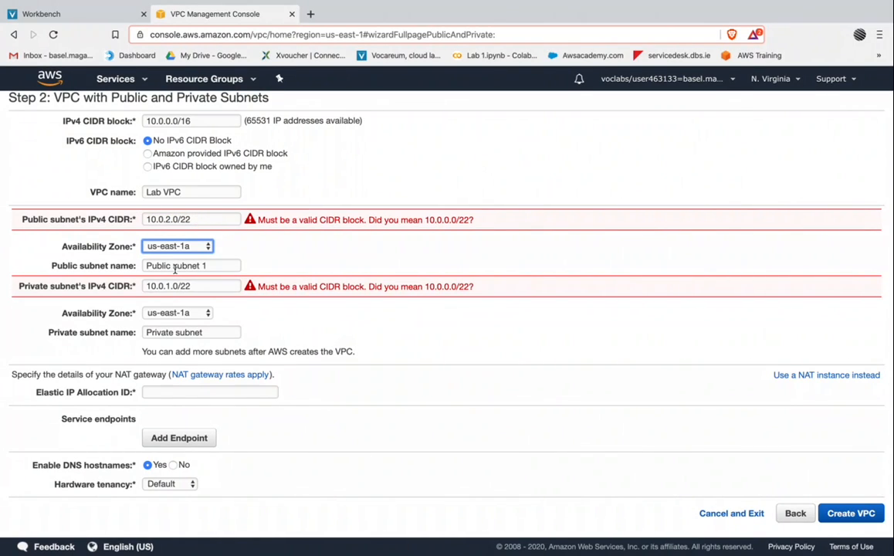
{"action": "left_click", "coordinate": [182, 221]}
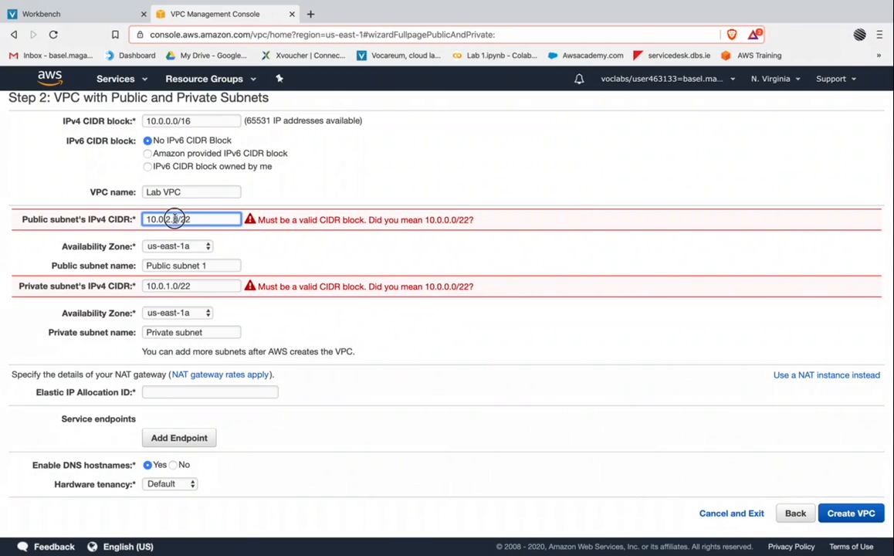
{"action": "key", "text": "BackSpace"}
{"action": "type", "text": "1"}
{"action": "key", "text": "Tab"}
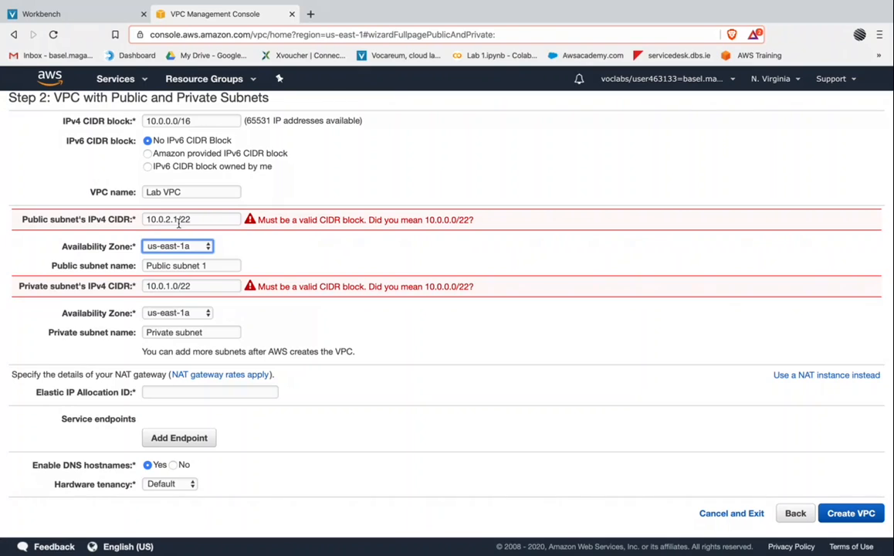
Step: Undo the trial edits to the public and private subnet CIDR blocks
{"action": "key", "text": "super+z"}
{"action": "key", "text": "super+z"}
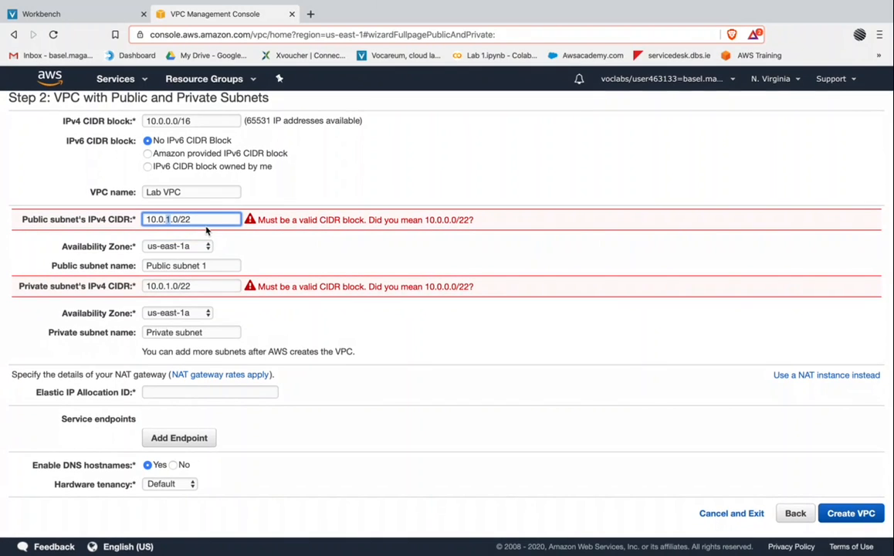
{"action": "key", "text": "super+z"}
{"action": "key", "text": "super+z"}
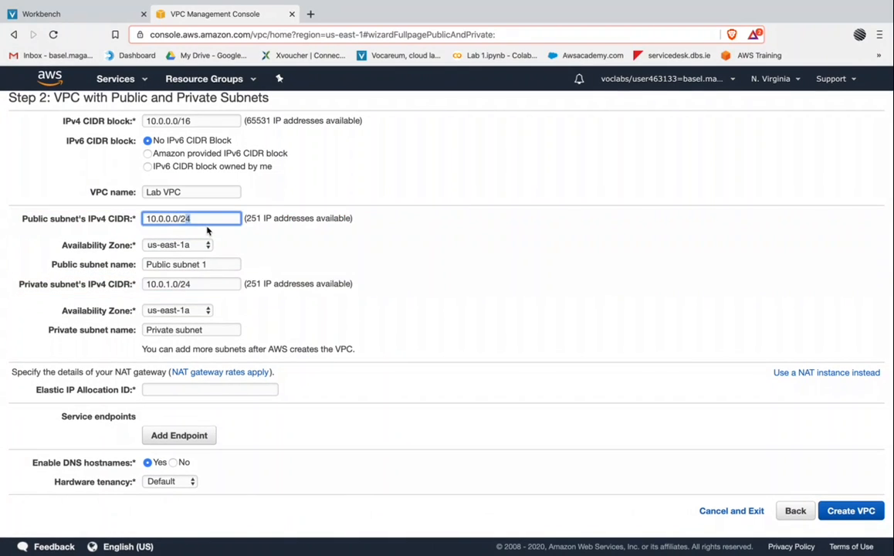
Step: Try a /26 prefix for the public subnet's IPv4 CIDR block and restore it to 10.0.0.0/24
{"action": "left_click", "coordinate": [195, 218]}
{"action": "key", "text": "BackSpace"}
{"action": "type", "text": "6"}
{"action": "key", "text": "Tab"}
{"action": "left_click", "coordinate": [210, 218]}
{"action": "key", "text": "BackSpace"}
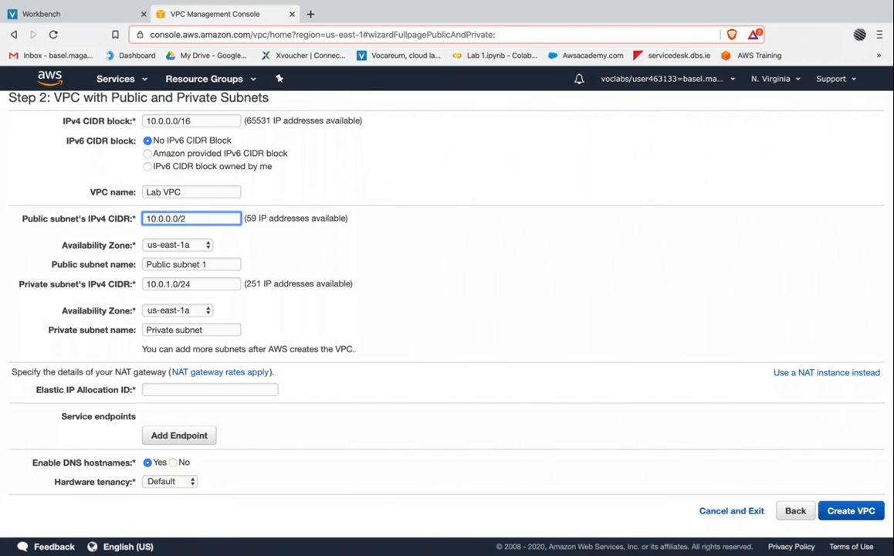
{"action": "key", "text": "Tab"}
{"action": "key", "text": "Tab"}
{"action": "key", "text": "Tab"}
{"action": "key", "text": "Tab"}
{"action": "key", "text": "Tab"}
Step: Assign the Elastic IP allocation eipalloc-0ef41d8db2e06040d to the NAT gateway and create the VPC
{"action": "scroll", "coordinate": [241, 375], "scroll_direction": "down", "scroll_amount": 1}
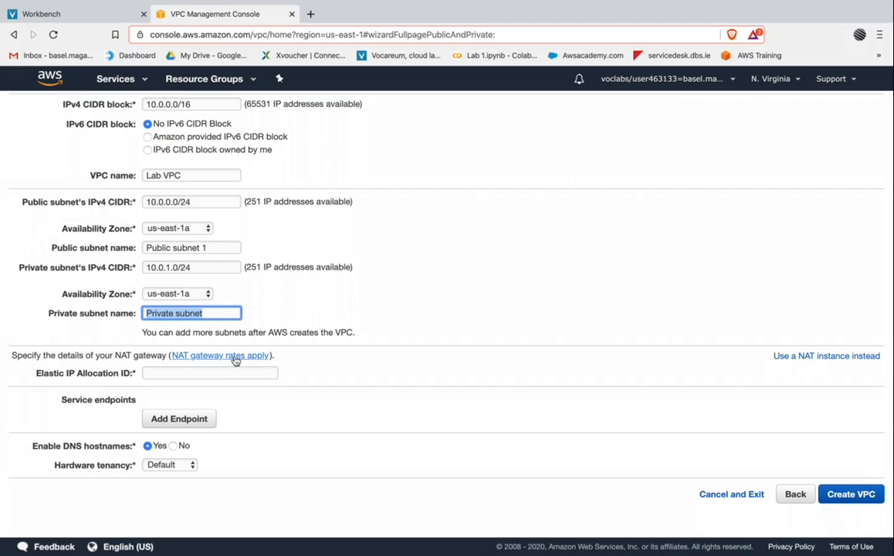
{"action": "left_click", "coordinate": [86, 15]}
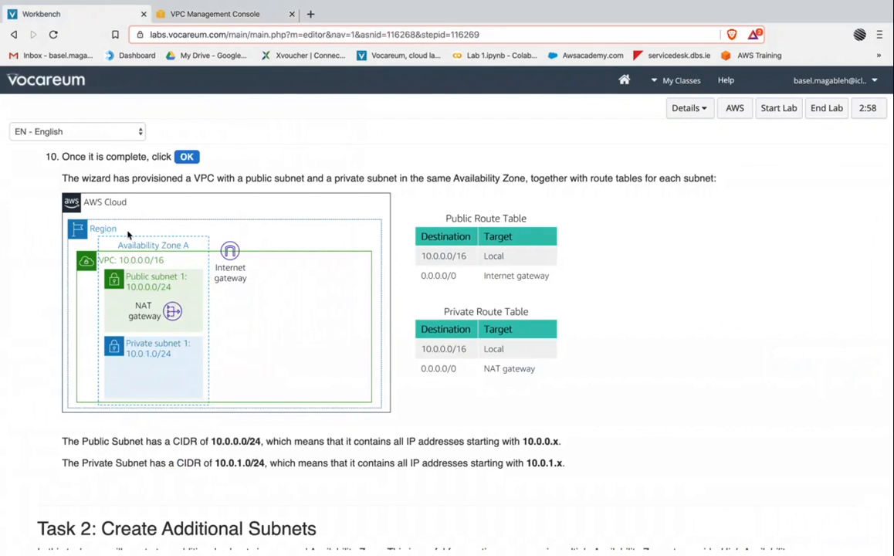
{"action": "scroll", "coordinate": [173, 316], "scroll_direction": "up", "scroll_amount": 2}
{"action": "scroll", "coordinate": [173, 319], "scroll_direction": "up", "scroll_amount": 3}
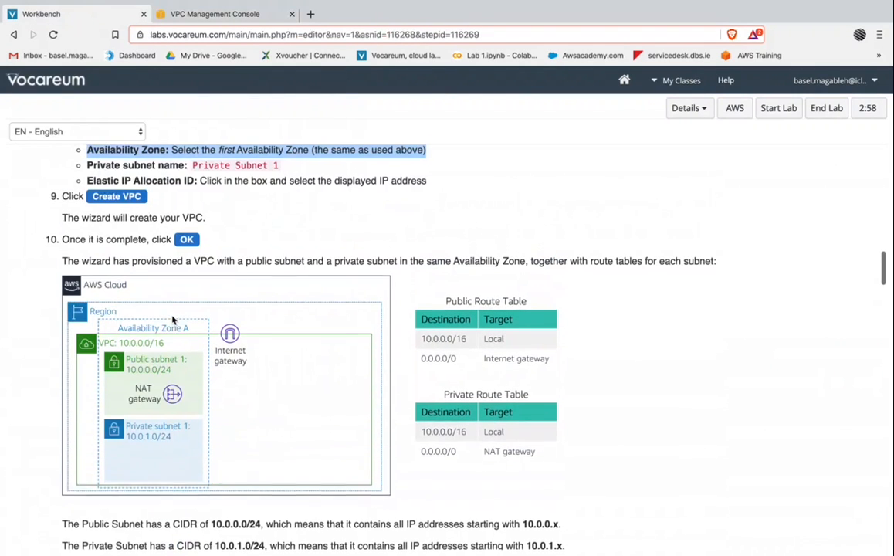
{"action": "left_click", "coordinate": [231, 14]}
{"action": "left_click", "coordinate": [188, 373]}
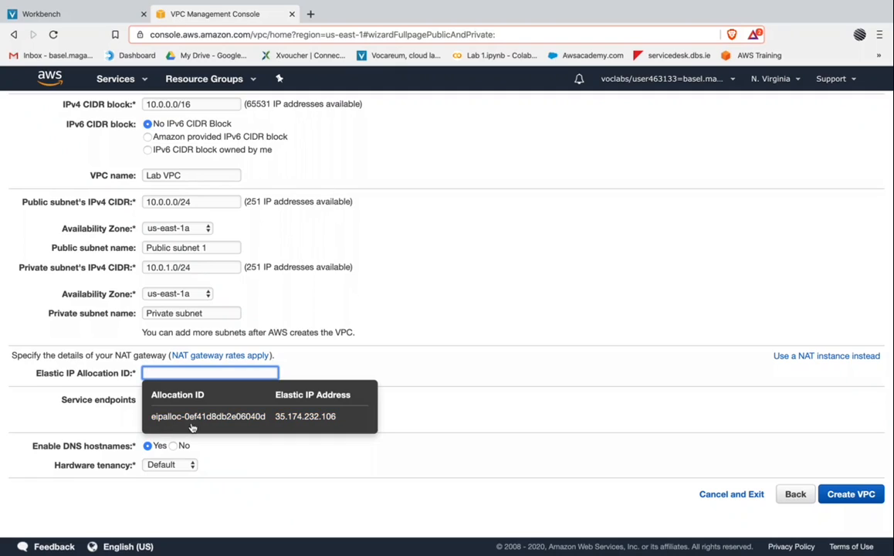
{"action": "left_click", "coordinate": [266, 416]}
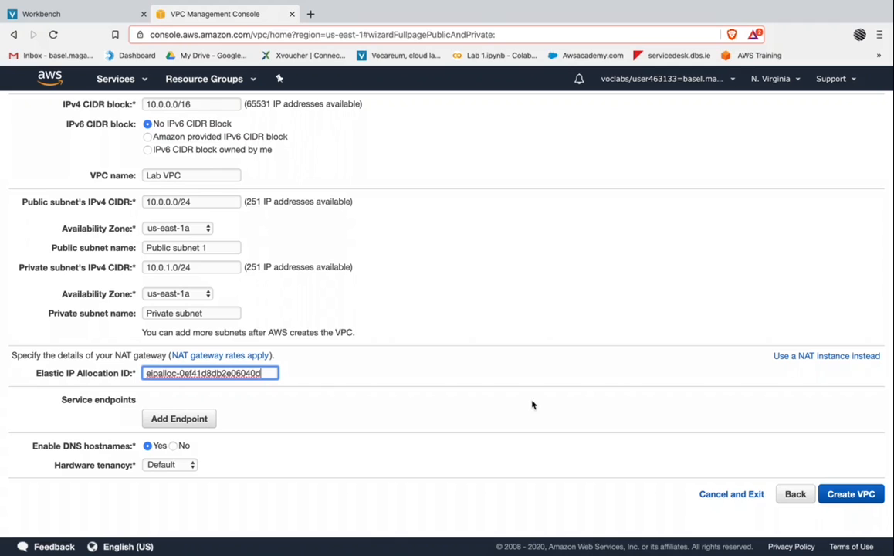
{"action": "left_click", "coordinate": [849, 493]}
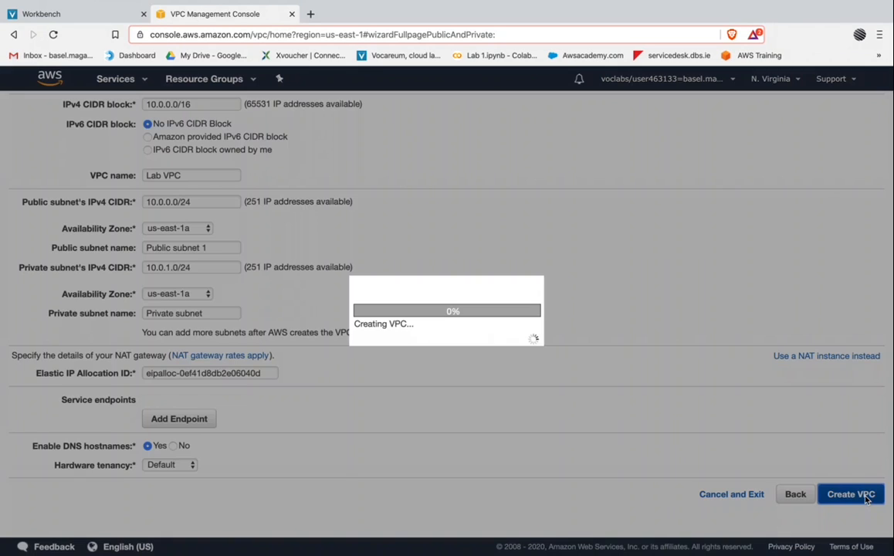
Step: Switch to the Workbench lab guide and examine the VPC diagram, route tables and the public and private subnet CIDRs
{"action": "left_click", "coordinate": [41, 13]}
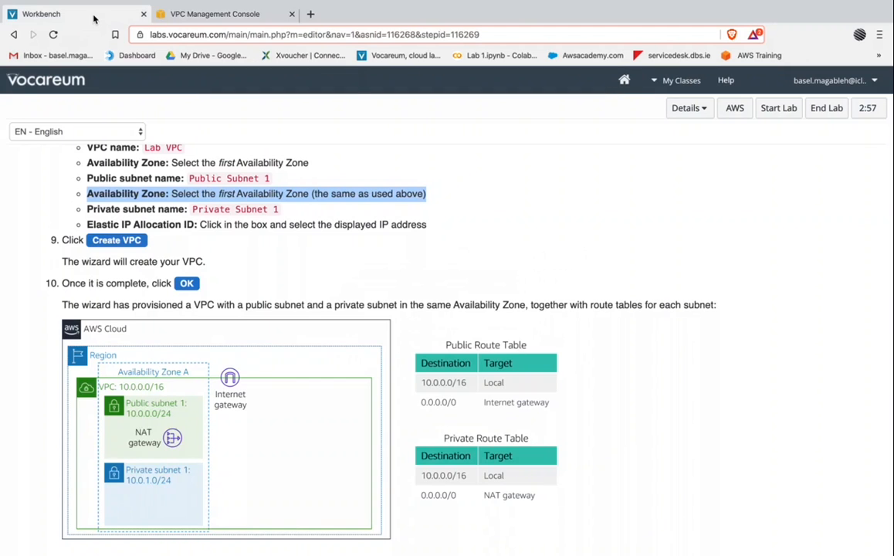
{"action": "scroll", "coordinate": [270, 298], "scroll_direction": "down", "scroll_amount": 2}
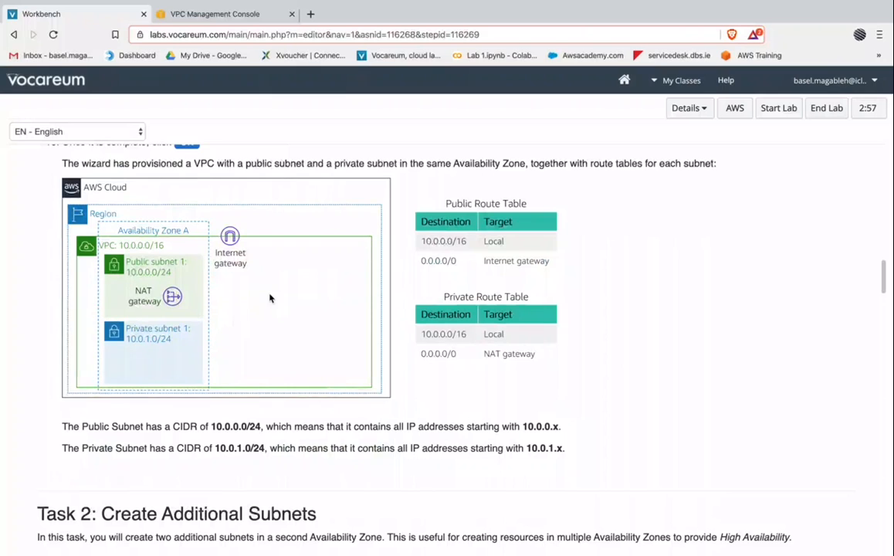
{"action": "scroll", "coordinate": [269, 298], "scroll_direction": "up", "scroll_amount": 1}
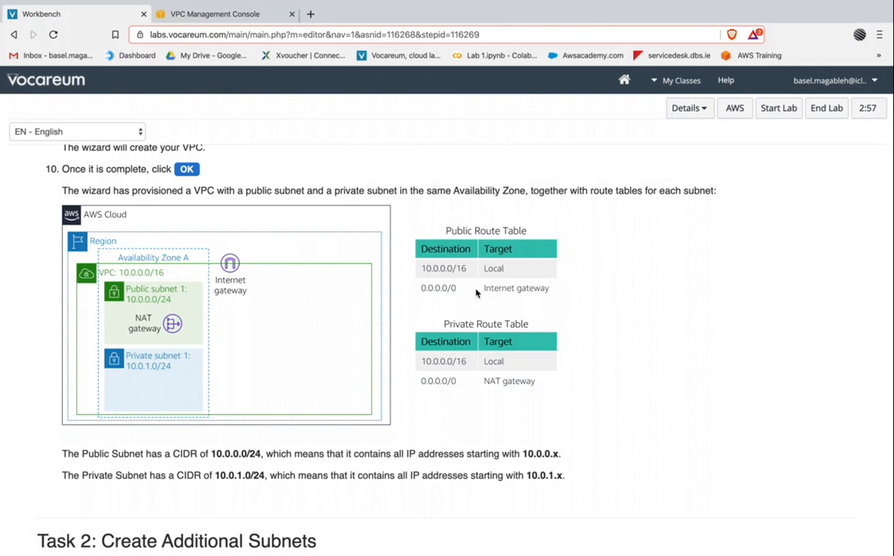
{"action": "scroll", "coordinate": [479, 344], "scroll_direction": "down", "scroll_amount": 3}
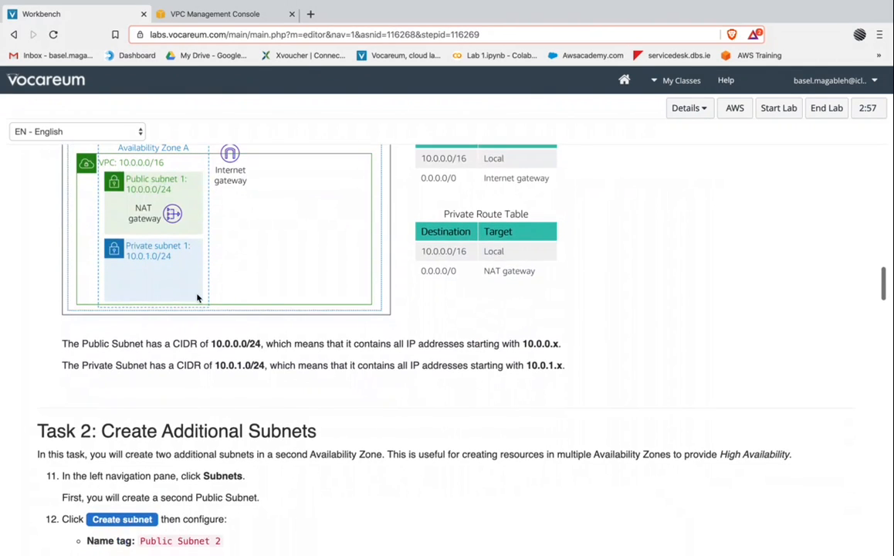
{"action": "double_click", "coordinate": [218, 350]}
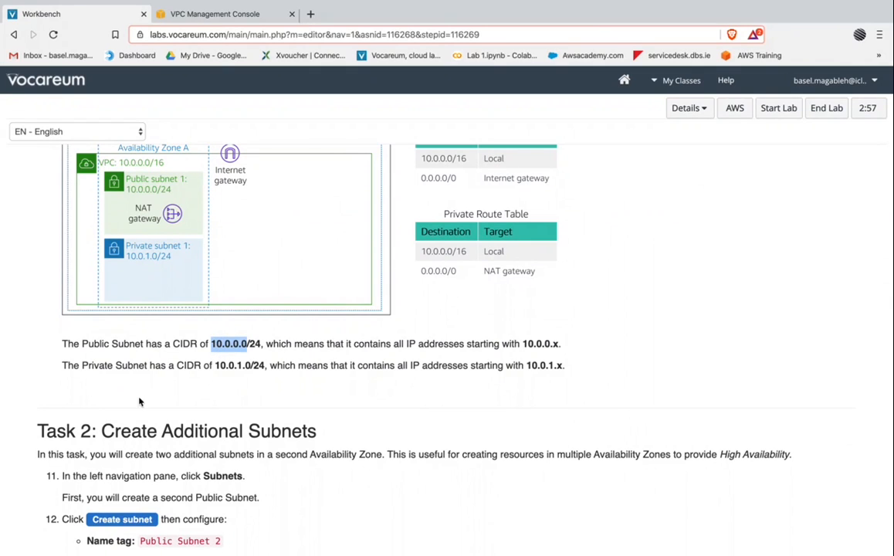
{"action": "double_click", "coordinate": [222, 368]}
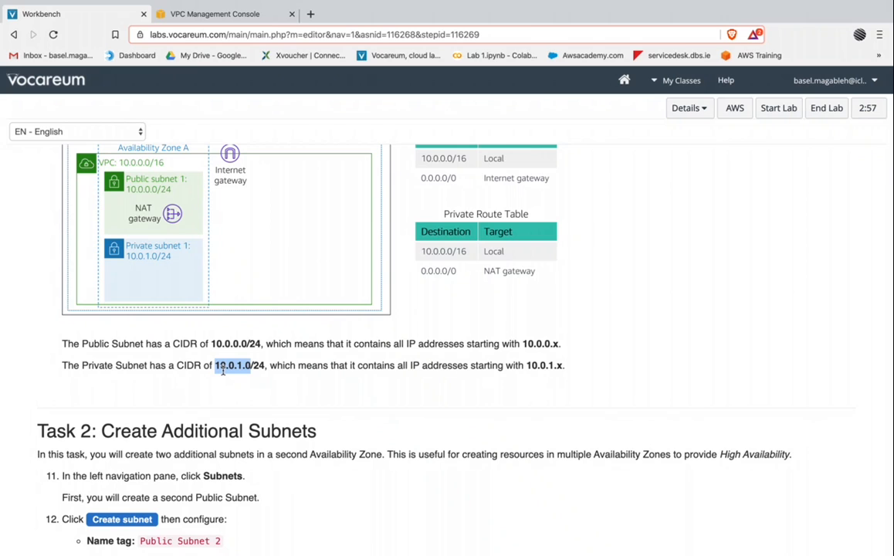
{"action": "scroll", "coordinate": [223, 372], "scroll_direction": "down", "scroll_amount": 3}
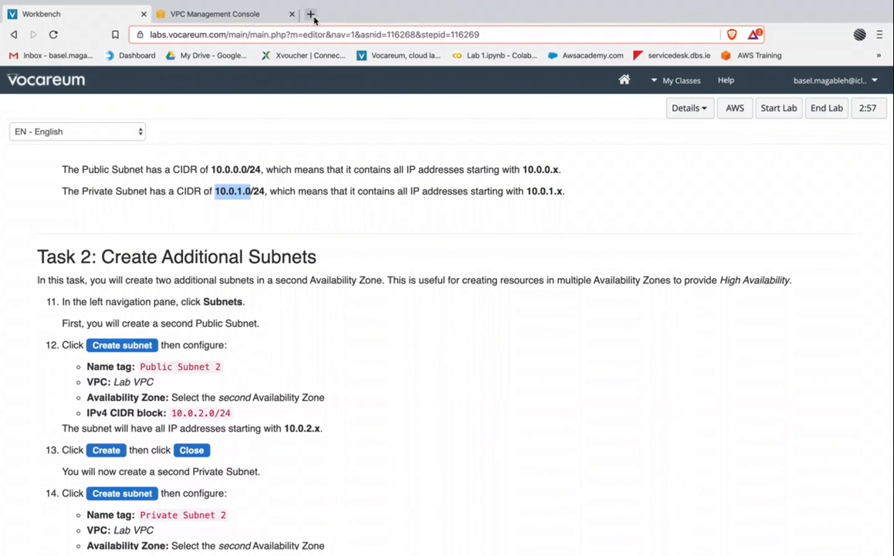
Step: Check the VPC creation progress in the VPC console and read the Task 2 subnet instructions in the Workbench lab guide
{"action": "left_click", "coordinate": [210, 17]}
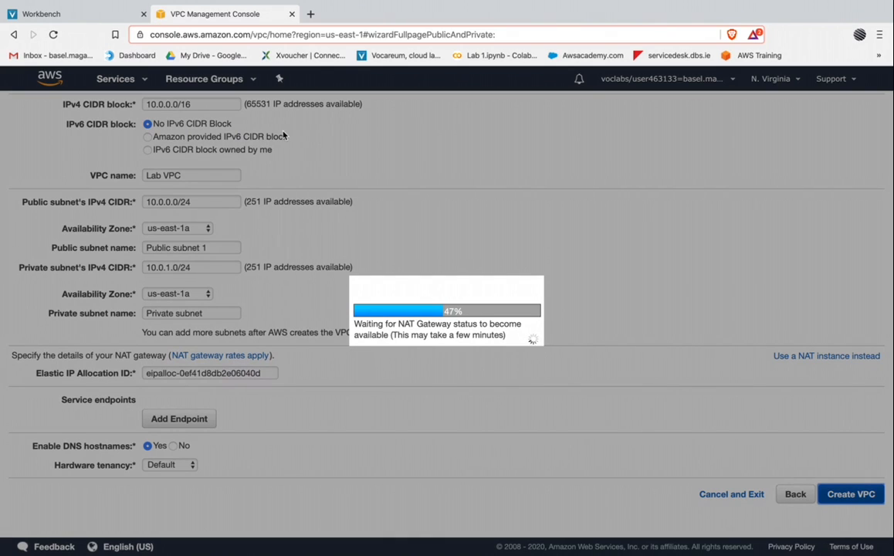
{"action": "left_click", "coordinate": [81, 14]}
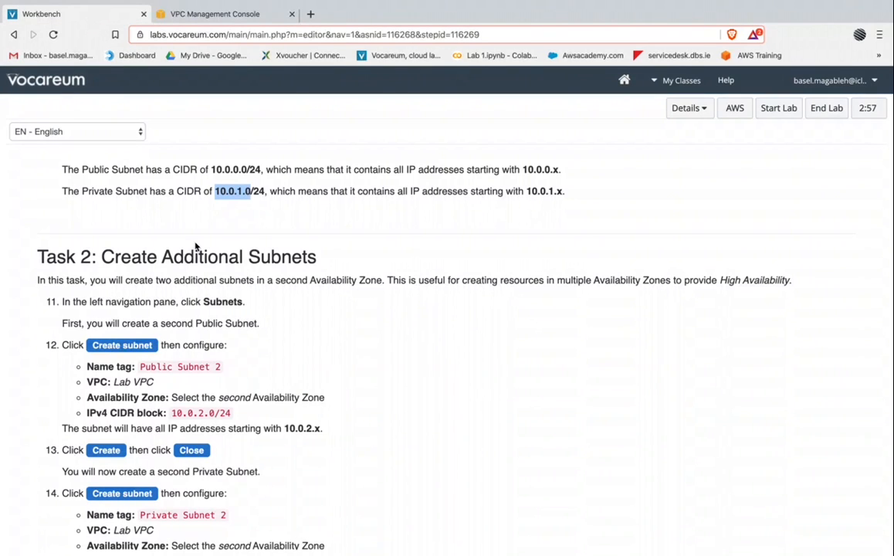
{"action": "scroll", "coordinate": [195, 245], "scroll_direction": "down", "scroll_amount": 2}
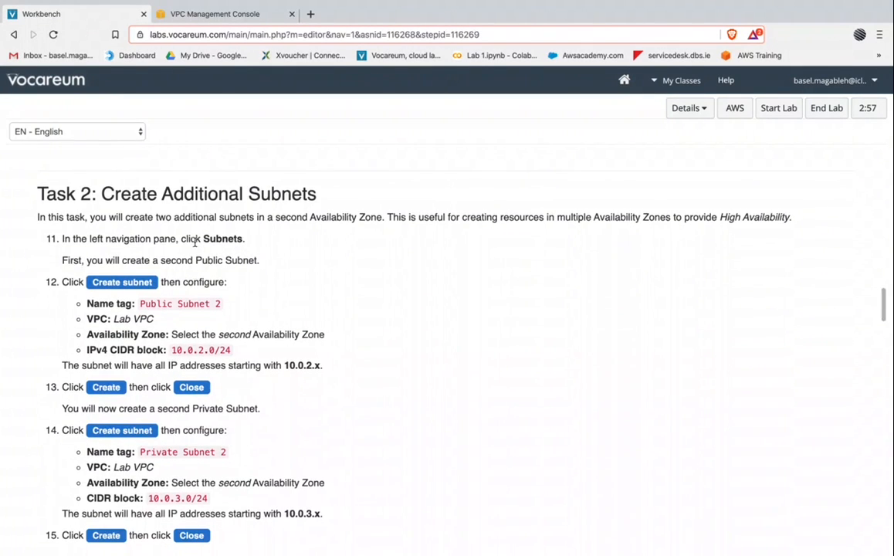
{"action": "scroll", "coordinate": [195, 242], "scroll_direction": "up", "scroll_amount": 1}
{"action": "scroll", "coordinate": [194, 243], "scroll_direction": "up", "scroll_amount": 7}
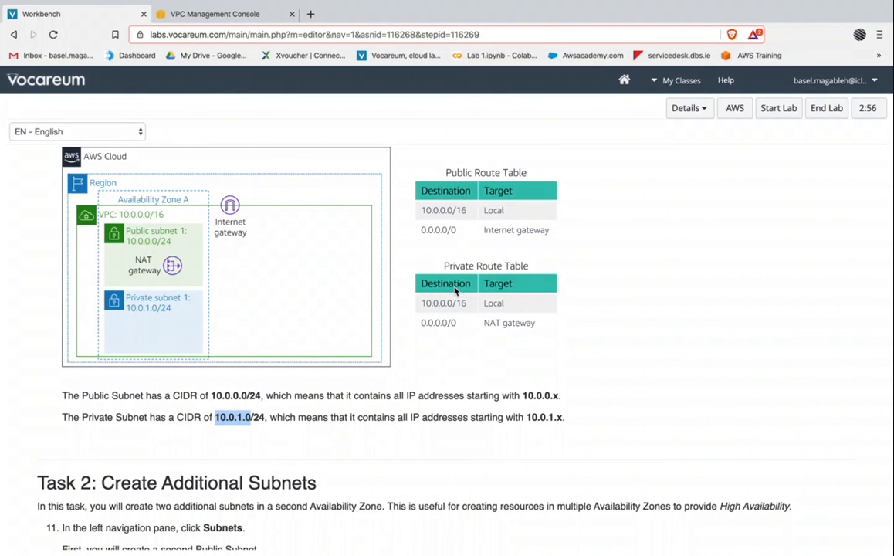
{"action": "scroll", "coordinate": [155, 222], "scroll_direction": "up", "scroll_amount": 1}
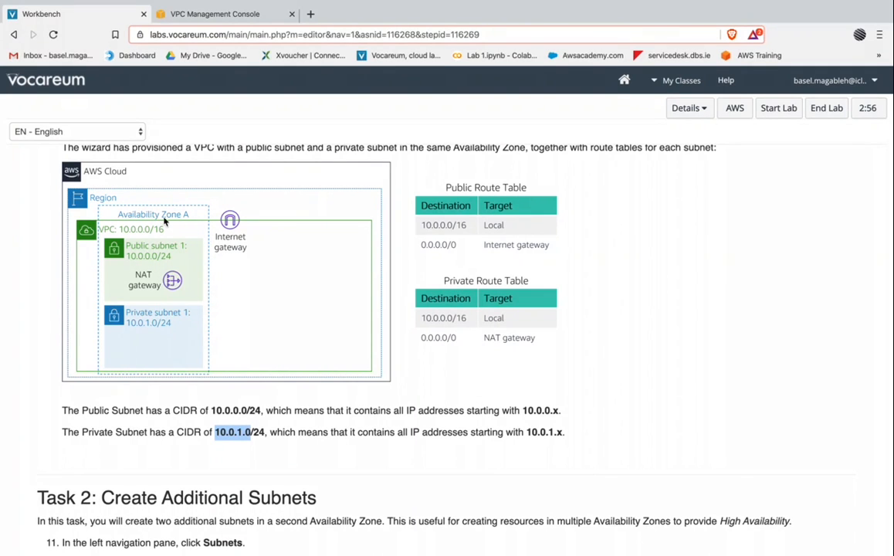
{"action": "scroll", "coordinate": [214, 289], "scroll_direction": "down", "scroll_amount": 8}
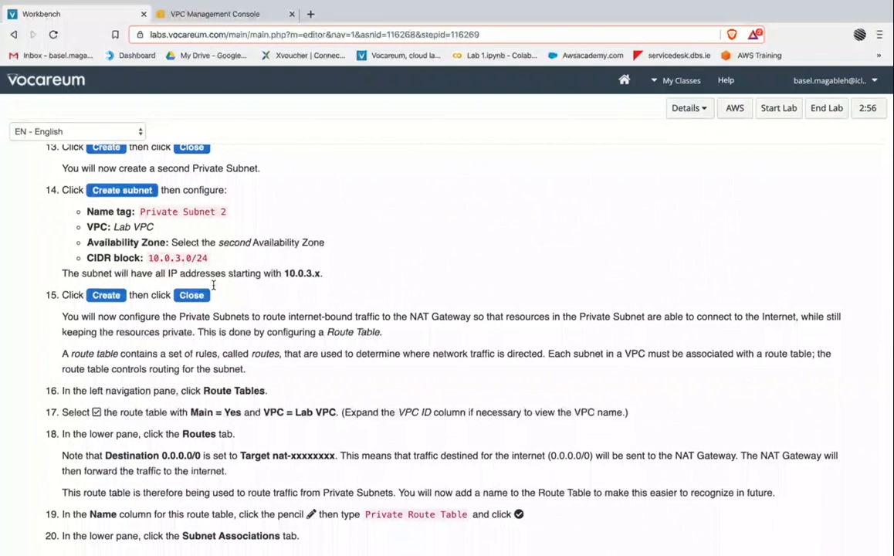
{"action": "scroll", "coordinate": [213, 285], "scroll_direction": "up", "scroll_amount": 1}
{"action": "scroll", "coordinate": [213, 285], "scroll_direction": "up", "scroll_amount": 1}
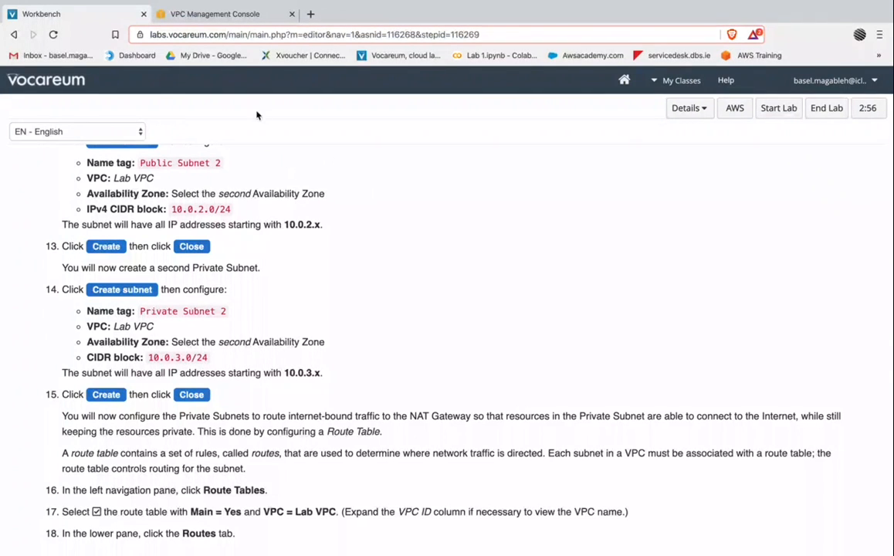
Step: Return to the VPC console, acknowledge the VPC creation and examine the VPCs, subnets, route tables and internet gateways
{"action": "left_click", "coordinate": [213, 16]}
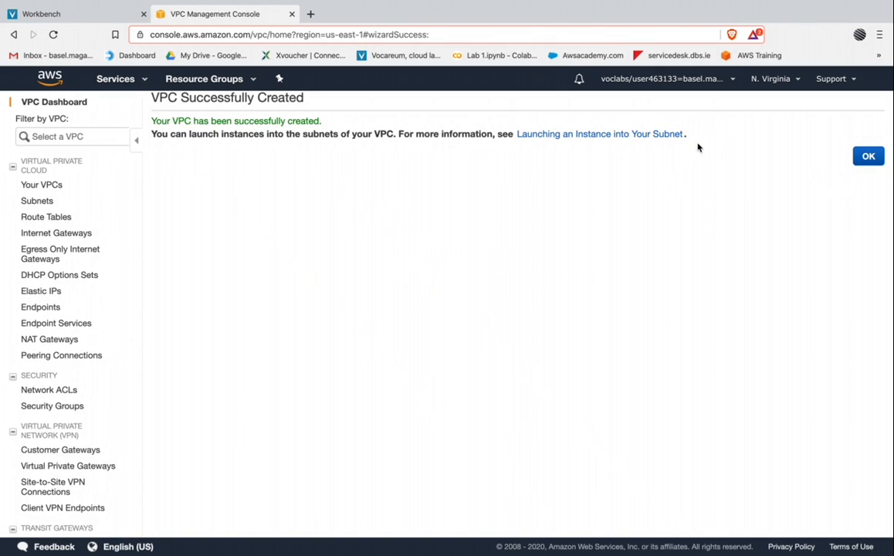
{"action": "left_click", "coordinate": [868, 156]}
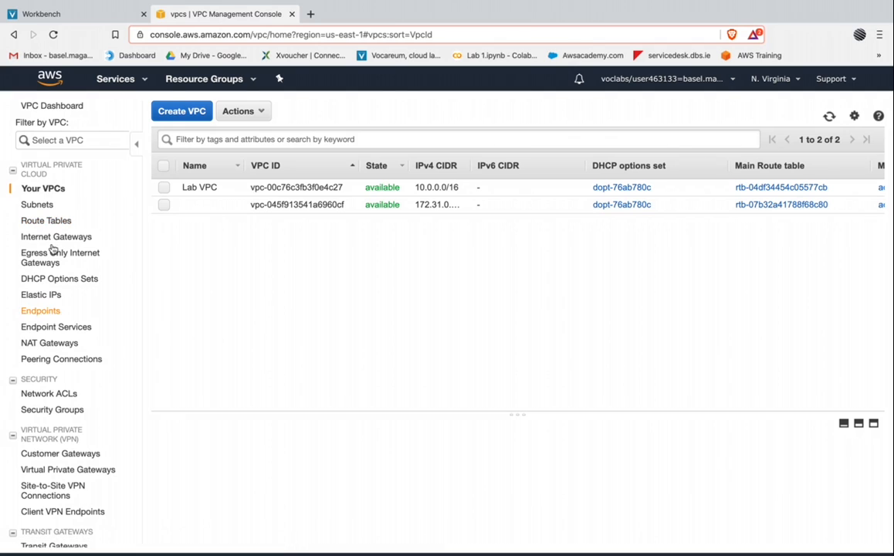
{"action": "left_click", "coordinate": [36, 205]}
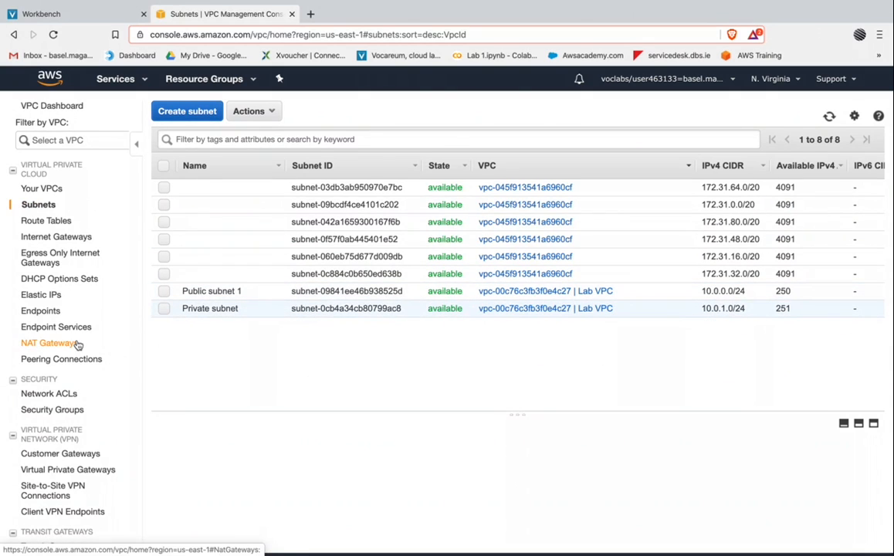
{"action": "left_click", "coordinate": [45, 222]}
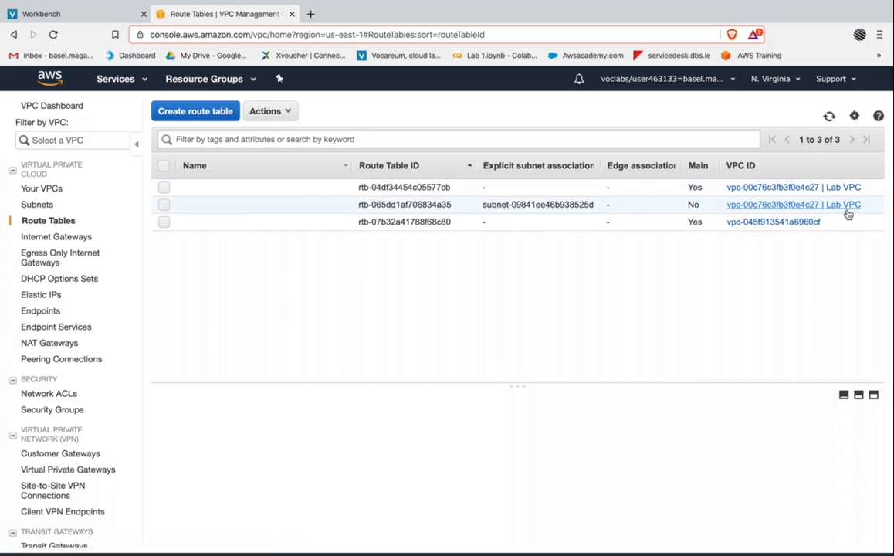
{"action": "left_click", "coordinate": [34, 239]}
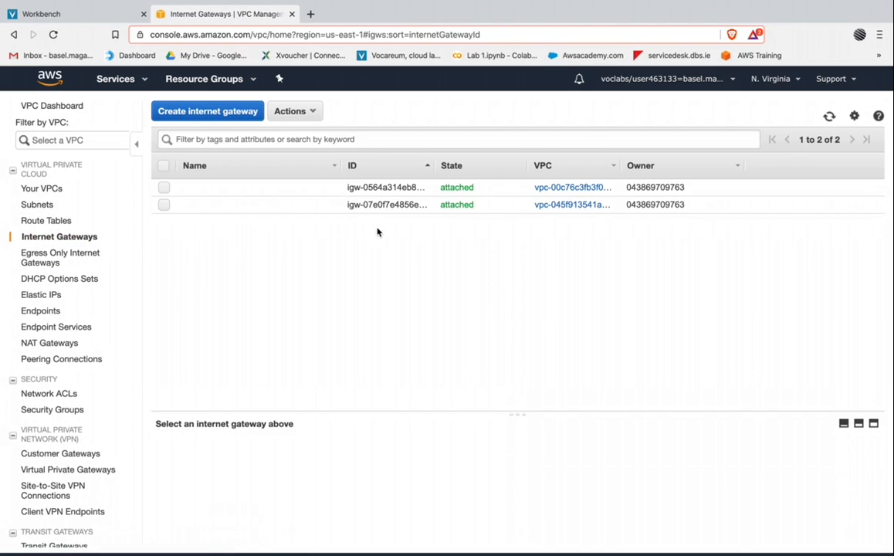
{"action": "left_click", "coordinate": [622, 165]}
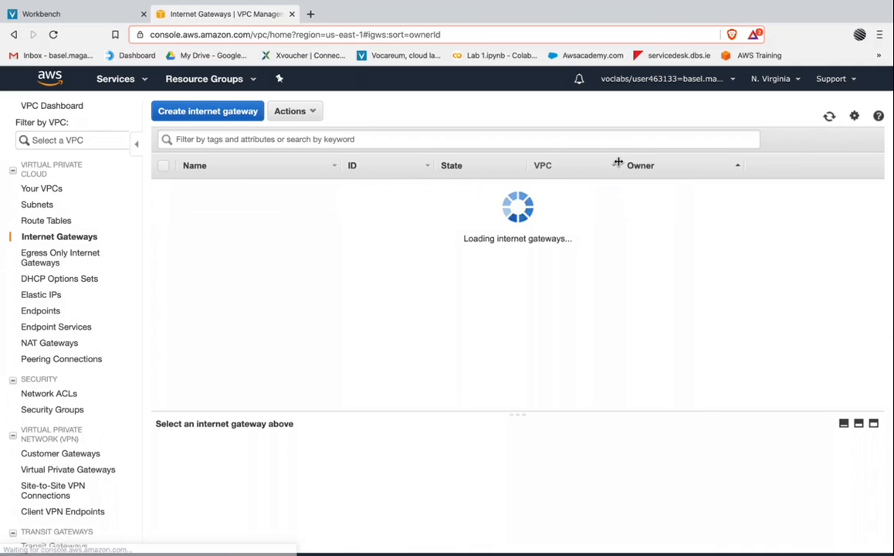
{"action": "left_click_drag", "start_coordinate": [619, 163], "coordinate": [738, 161]}
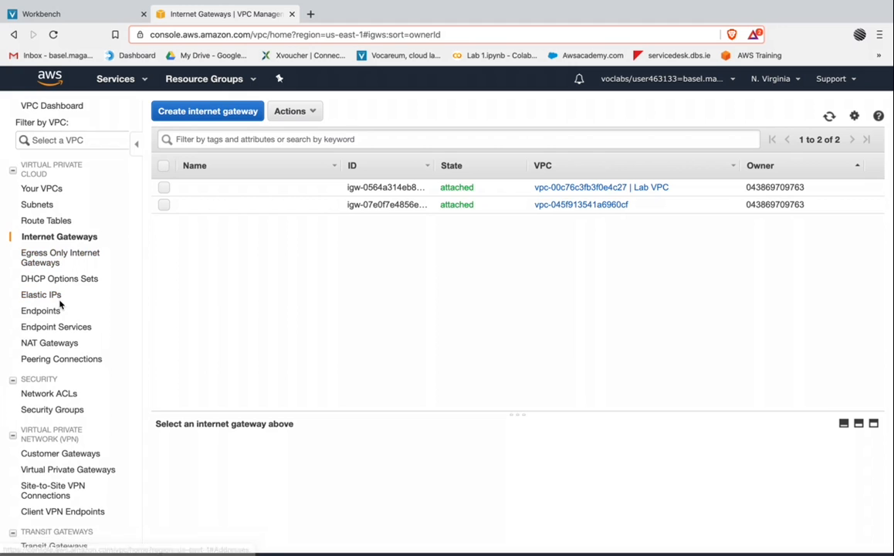
Step: Open the subnet list and read the Task 2 steps for the second public subnet in the Workbench lab guide
{"action": "left_click", "coordinate": [44, 205]}
{"action": "left_click", "coordinate": [69, 15]}
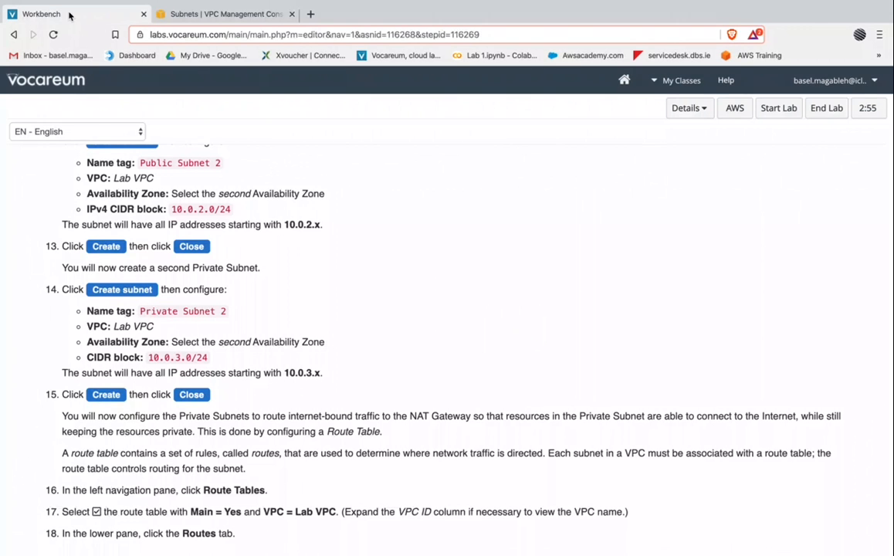
{"action": "scroll", "coordinate": [215, 290], "scroll_direction": "up", "scroll_amount": 3}
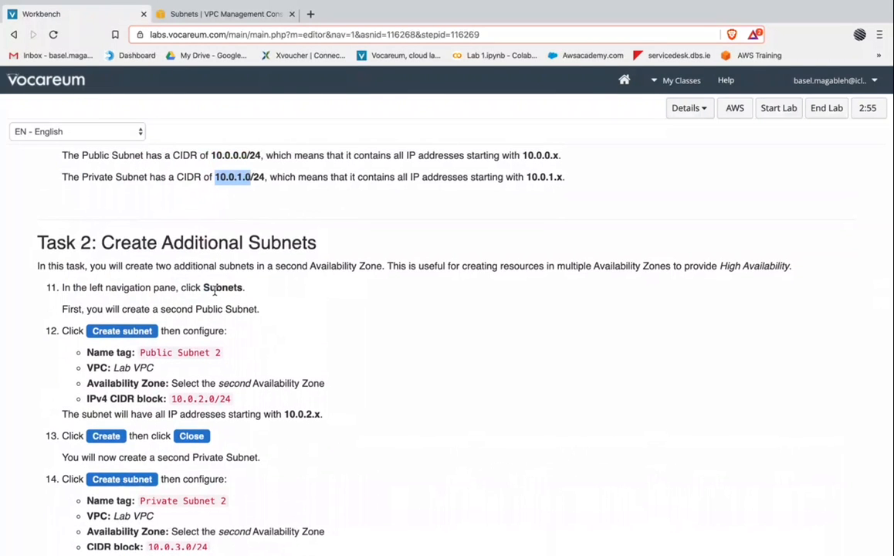
{"action": "triple_click", "coordinate": [52, 241]}
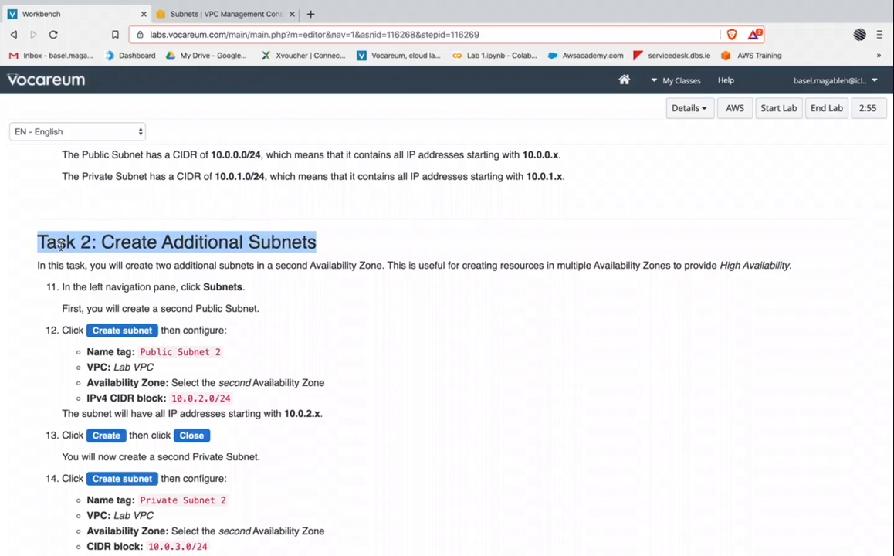
{"action": "left_click", "coordinate": [160, 245]}
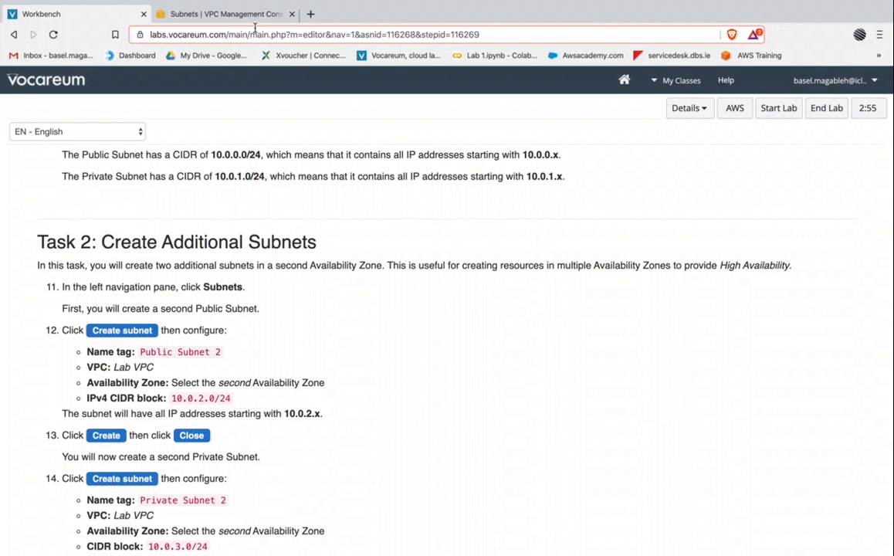
Step: In the VPC console, start a new subnet named Public subnet 2 in Lab VPC with Availability Zone us-east-1b
{"action": "left_click", "coordinate": [232, 15]}
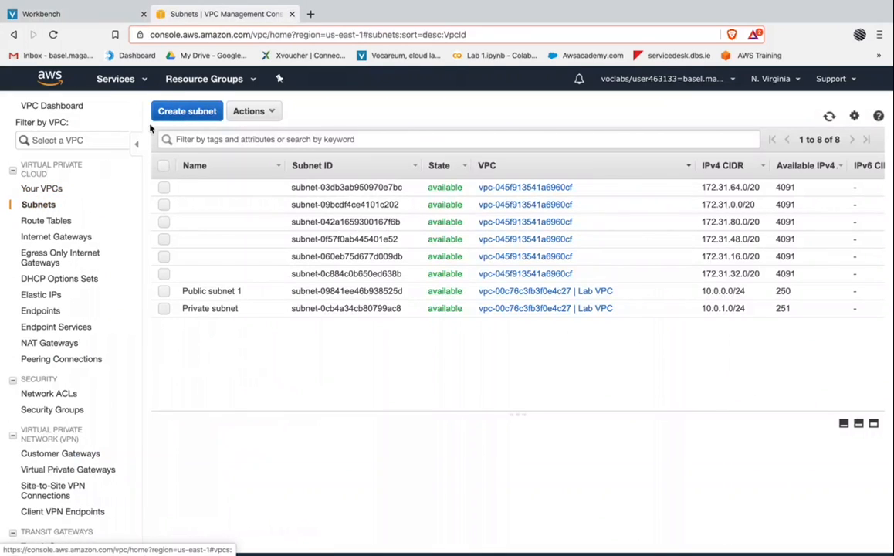
{"action": "left_click", "coordinate": [188, 111]}
{"action": "left_click", "coordinate": [210, 207]}
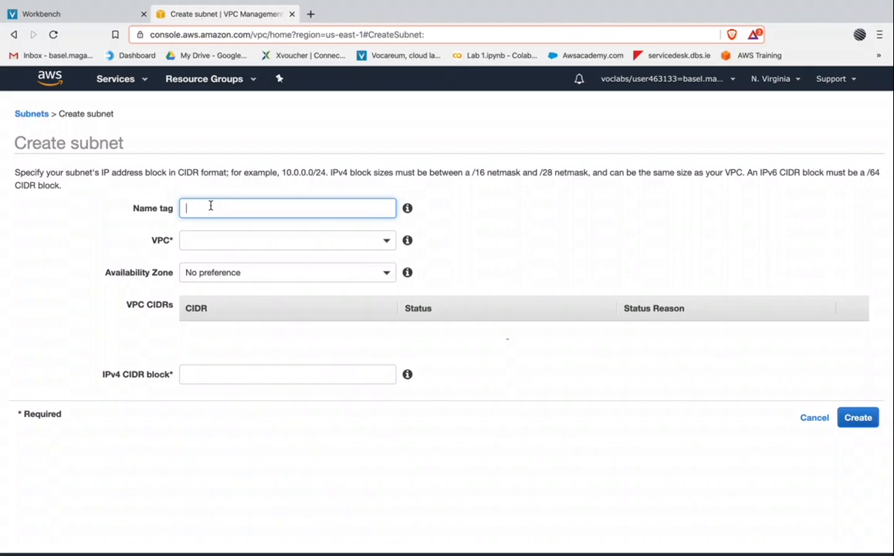
{"action": "type", "text": "Public subnet 2"}
{"action": "left_click", "coordinate": [196, 240]}
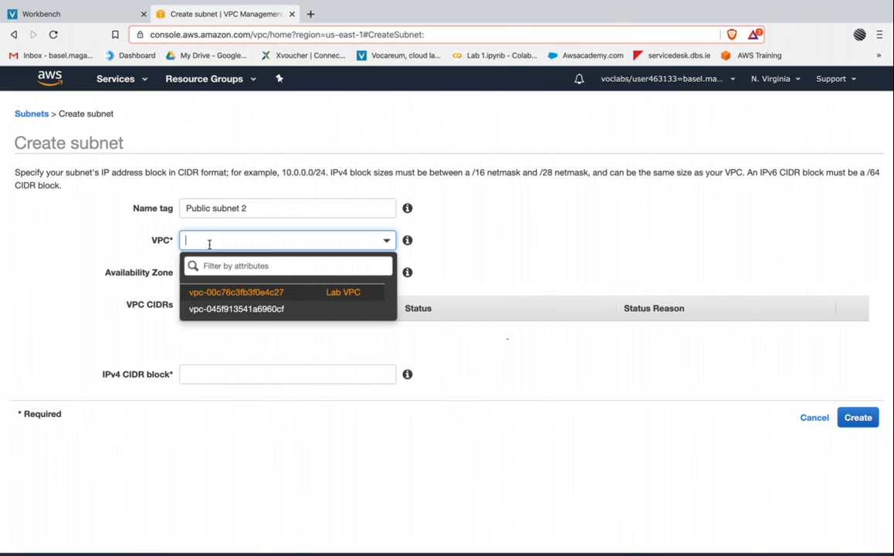
{"action": "left_click", "coordinate": [236, 293]}
{"action": "left_click", "coordinate": [252, 272]}
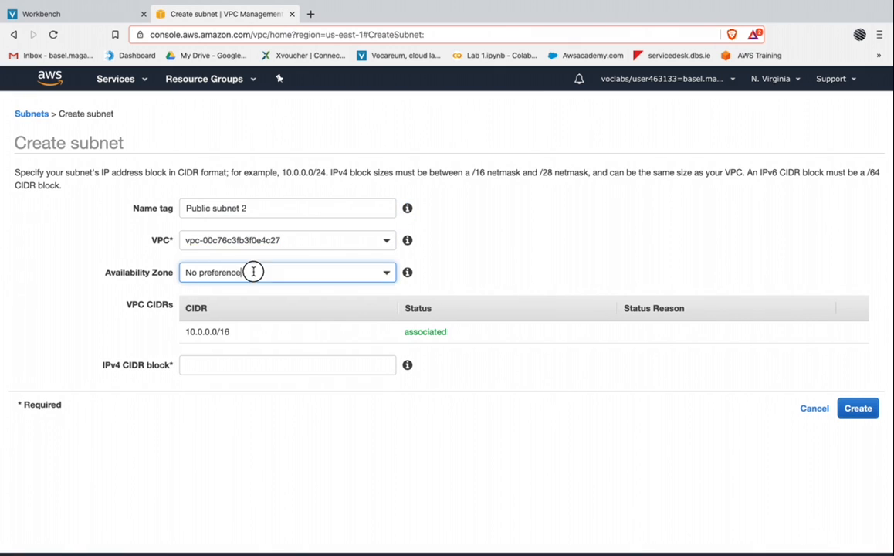
{"action": "left_click", "coordinate": [231, 371]}
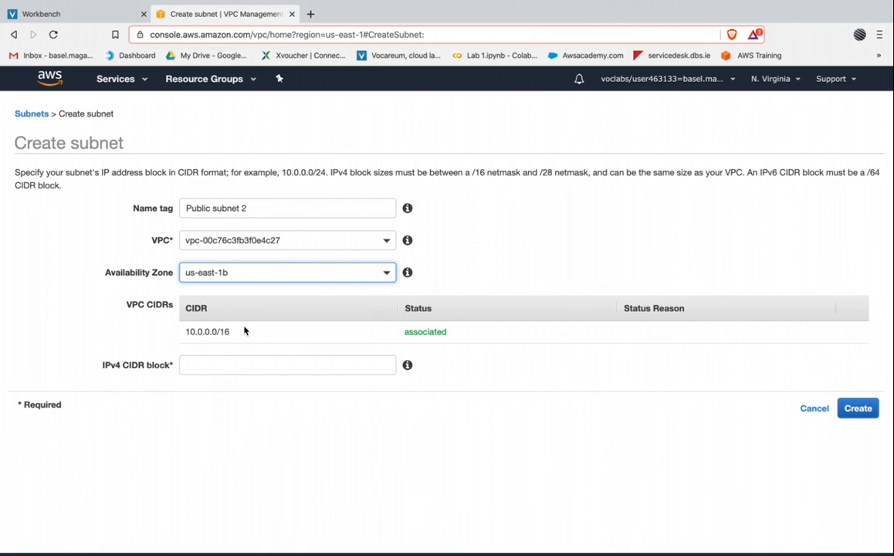
Step: Switch to the Workbench lab guide and copy the second public subnet's IPv4 CIDR block, 10.0.2.0/24
{"action": "left_click", "coordinate": [69, 22]}
{"action": "double_click", "coordinate": [187, 398]}
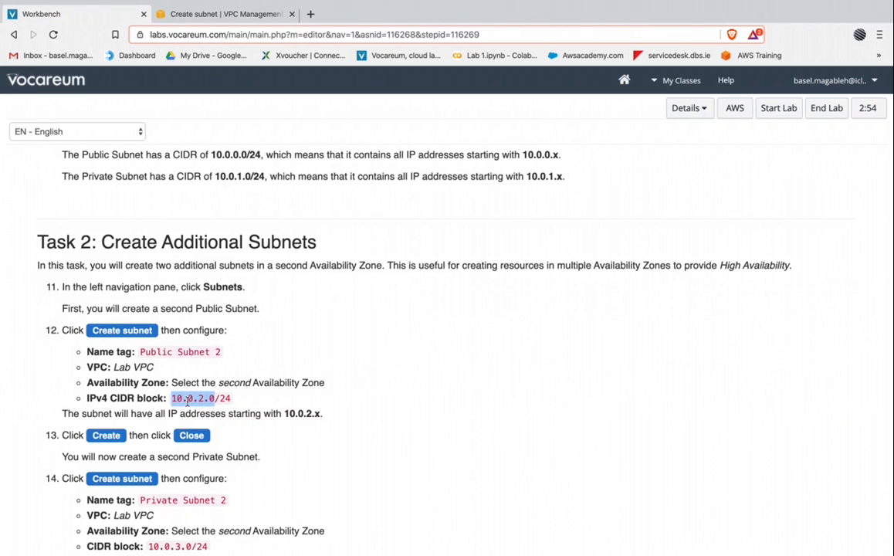
{"action": "left_click_drag", "start_coordinate": [224, 399], "coordinate": [231, 399]}
{"action": "left_click", "coordinate": [171, 410]}
{"action": "scroll", "coordinate": [171, 403], "scroll_direction": "up", "scroll_amount": 3}
{"action": "scroll", "coordinate": [171, 403], "scroll_direction": "down", "scroll_amount": 5}
{"action": "scroll", "coordinate": [171, 402], "scroll_direction": "up", "scroll_amount": 2}
{"action": "scroll", "coordinate": [172, 401], "scroll_direction": "down", "scroll_amount": 1}
{"action": "left_click_drag", "start_coordinate": [173, 333], "coordinate": [242, 337]}
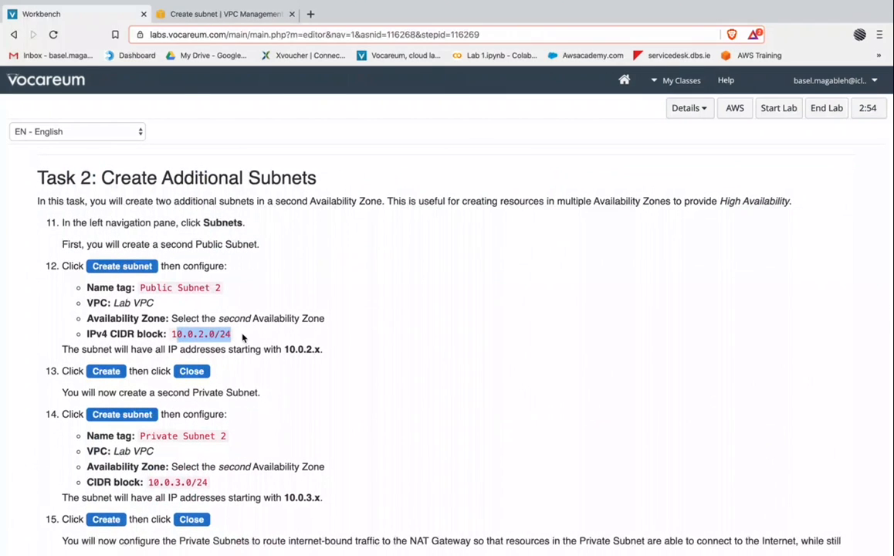
{"action": "left_click_drag", "start_coordinate": [170, 334], "coordinate": [279, 333]}
{"action": "key", "text": "super+c"}
Step: Return to the VPC console, set the IPv4 CIDR block to 10.0.2.0/24 and create the public subnet
{"action": "left_click", "coordinate": [257, 7]}
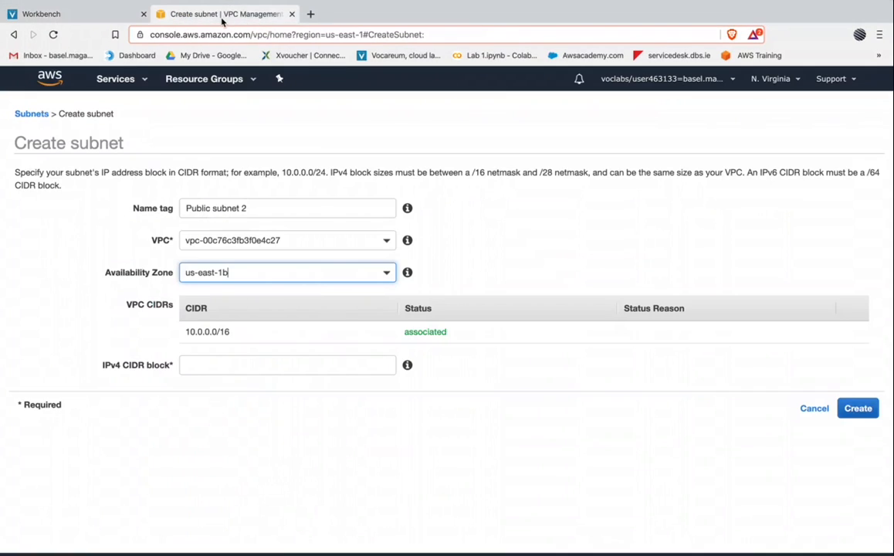
{"action": "left_click", "coordinate": [237, 366]}
{"action": "key", "text": "super+v"}
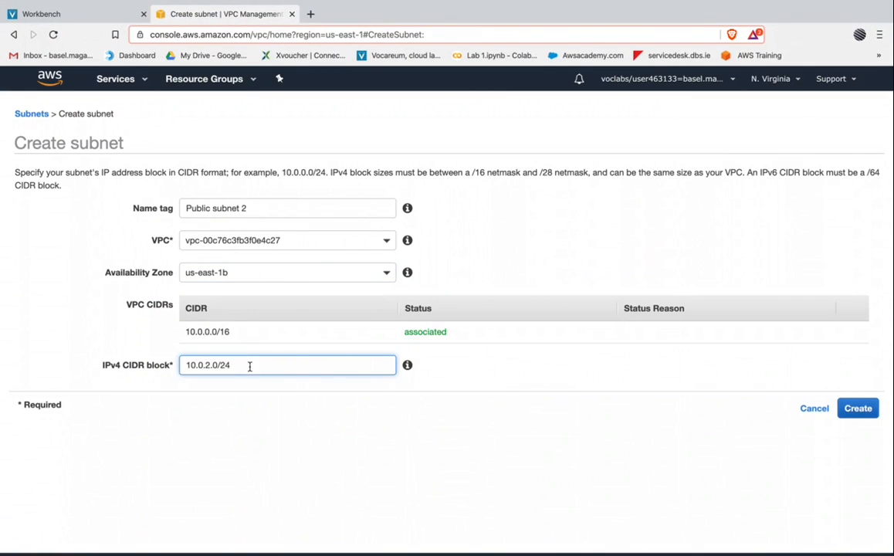
{"action": "key", "text": "Tab"}
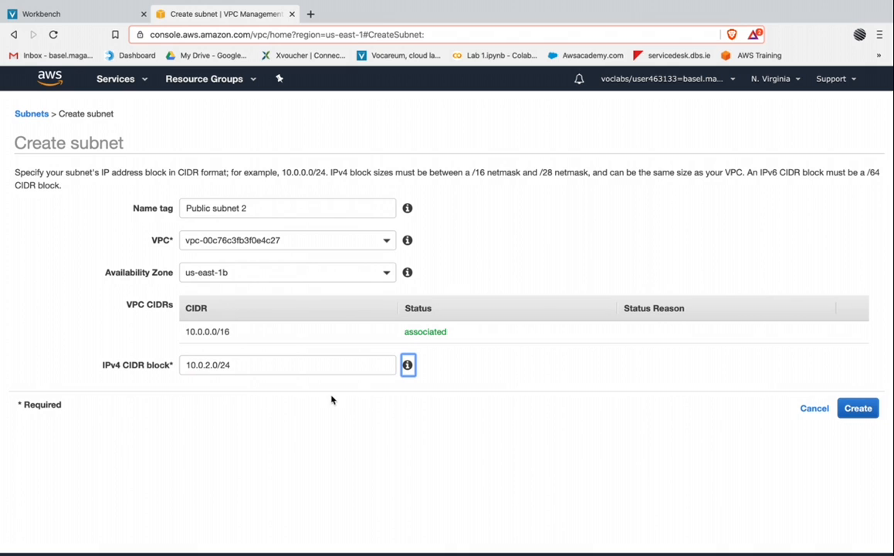
{"action": "left_click", "coordinate": [857, 409]}
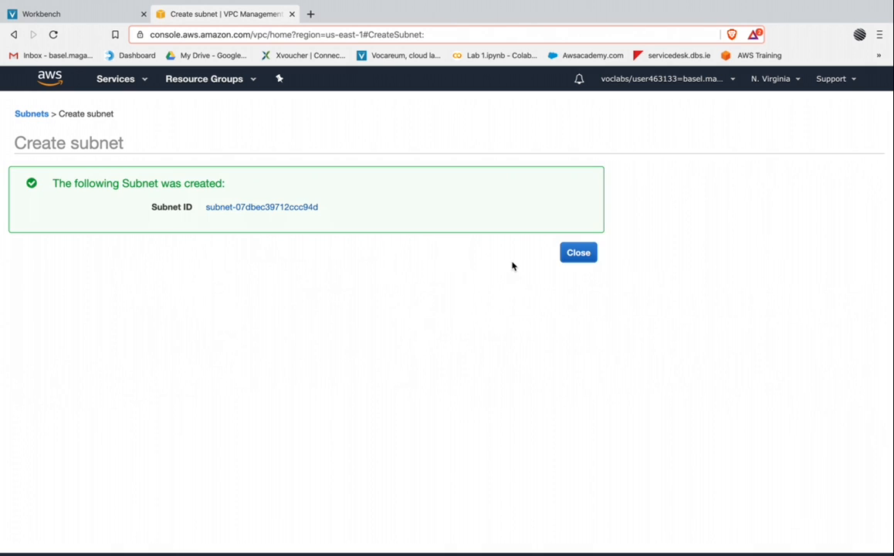
{"action": "left_click", "coordinate": [559, 252]}
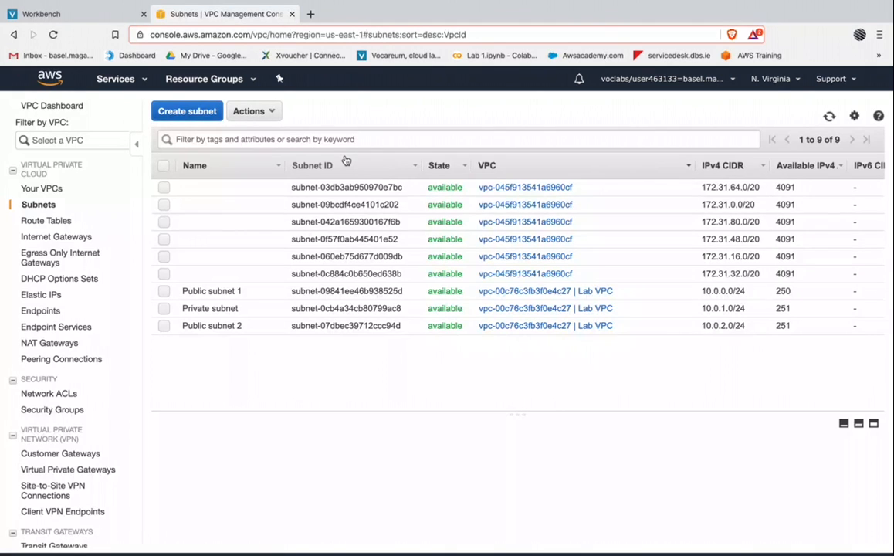
Step: Start another subnet named Private subnet 2 in Lab VPC with Availability Zone us-east-1b
{"action": "left_click", "coordinate": [186, 110]}
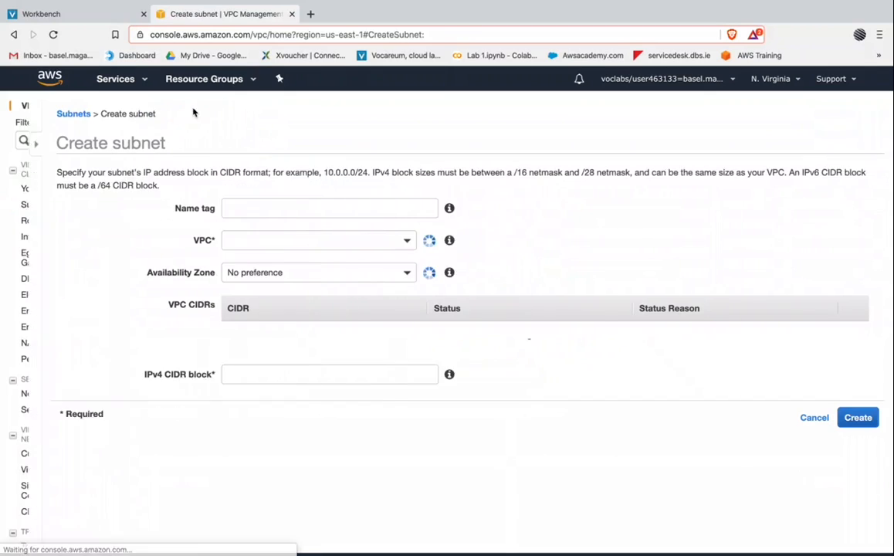
{"action": "left_click", "coordinate": [247, 207]}
{"action": "type", "text": "Private subn"}
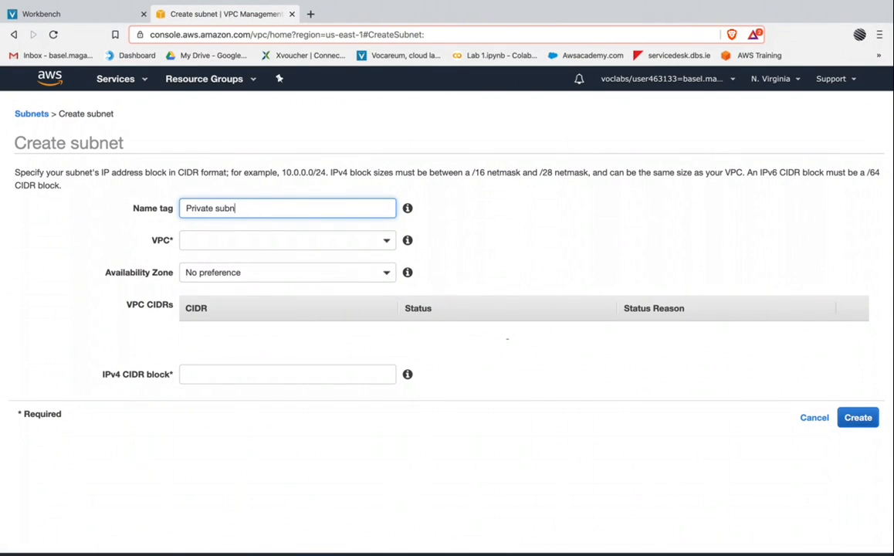
{"action": "type", "text": "et 2"}
{"action": "left_click", "coordinate": [224, 242]}
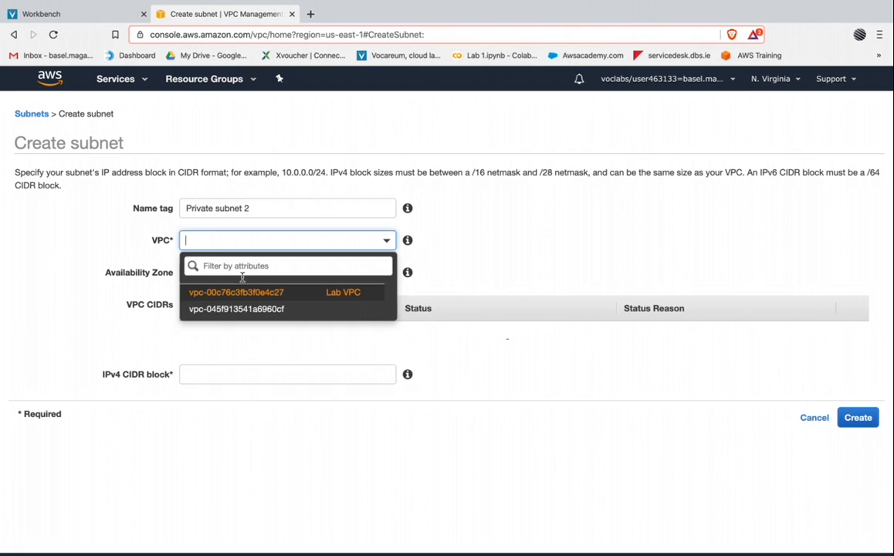
{"action": "left_click", "coordinate": [249, 292]}
{"action": "left_click", "coordinate": [247, 274]}
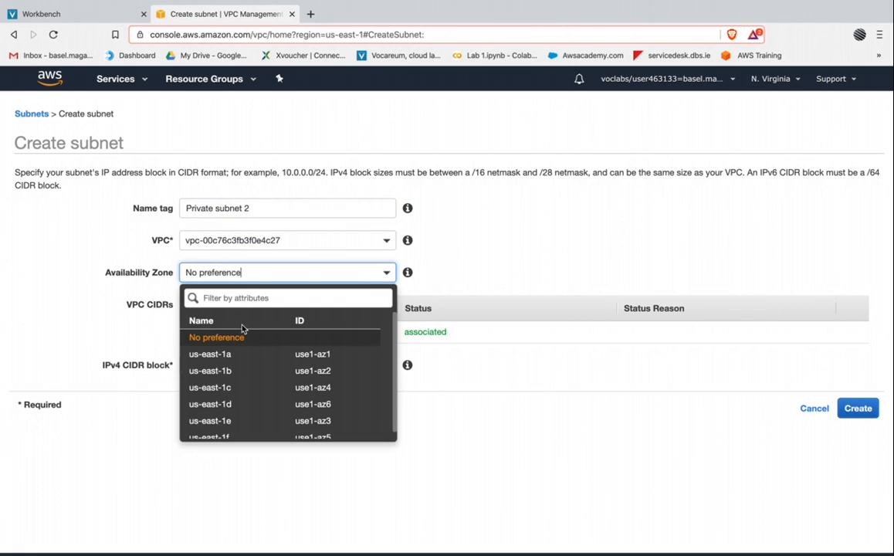
{"action": "left_click", "coordinate": [235, 370]}
Step: Check the private subnet's CIDR in the Workbench lab guide, then try to create it in the VPC console with 10.0.2.0/24
{"action": "left_click", "coordinate": [238, 367]}
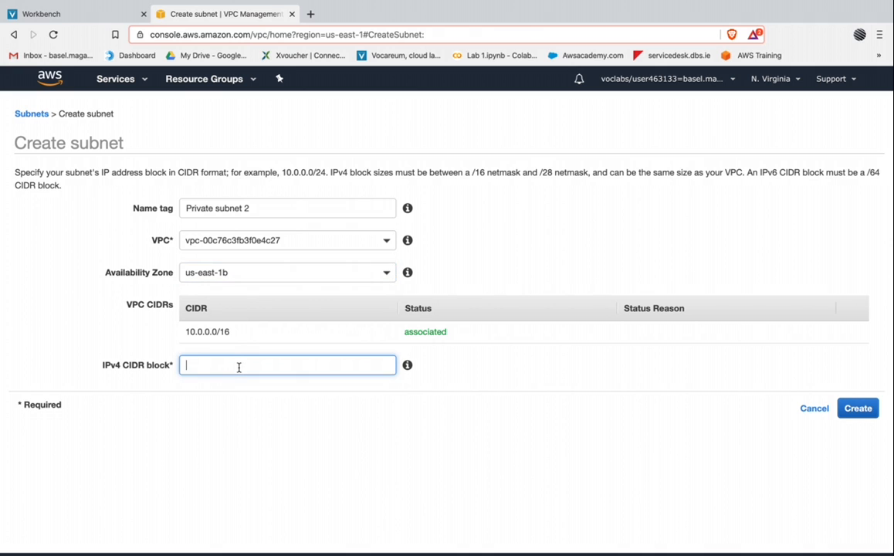
{"action": "left_click", "coordinate": [98, 14]}
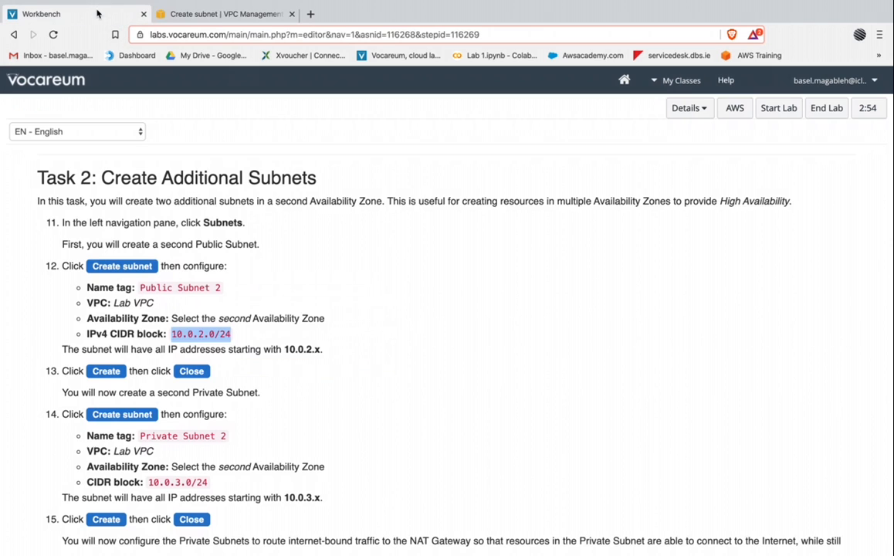
{"action": "double_click", "coordinate": [171, 482]}
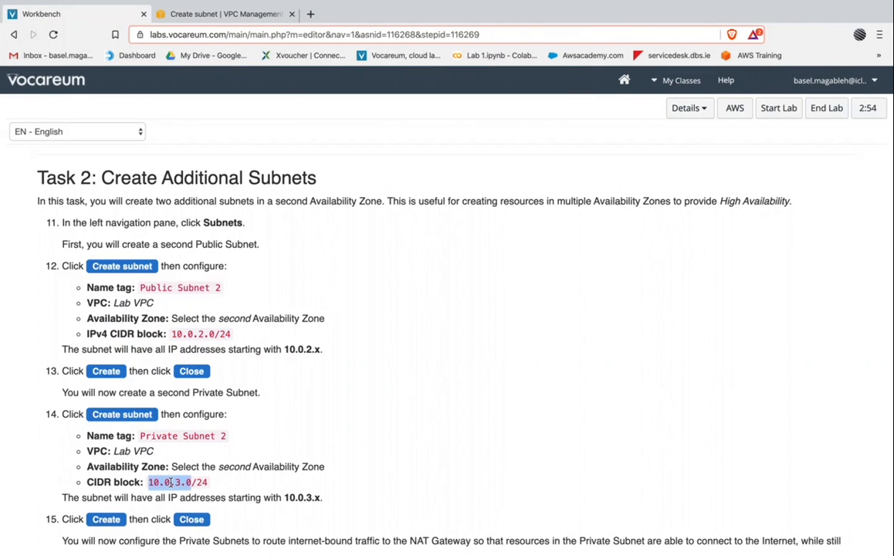
{"action": "left_click", "coordinate": [179, 17]}
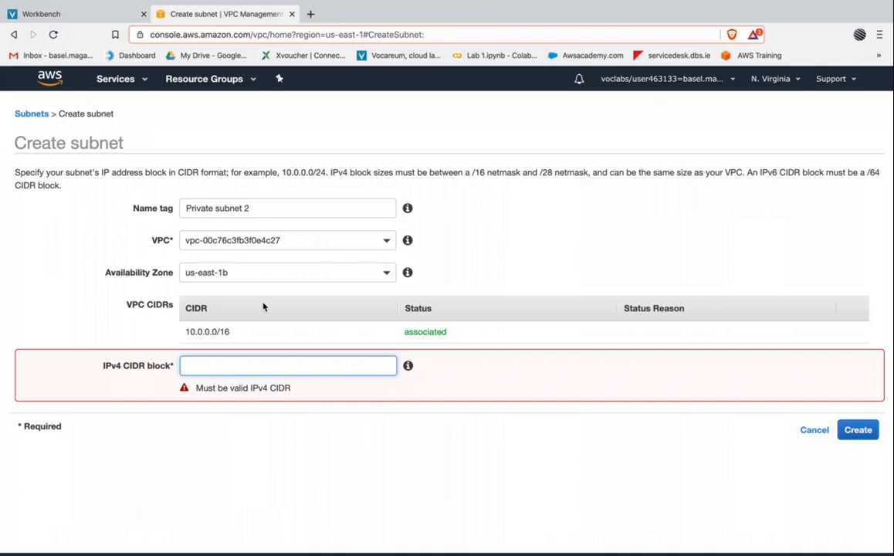
{"action": "key", "text": "ctrl+v"}
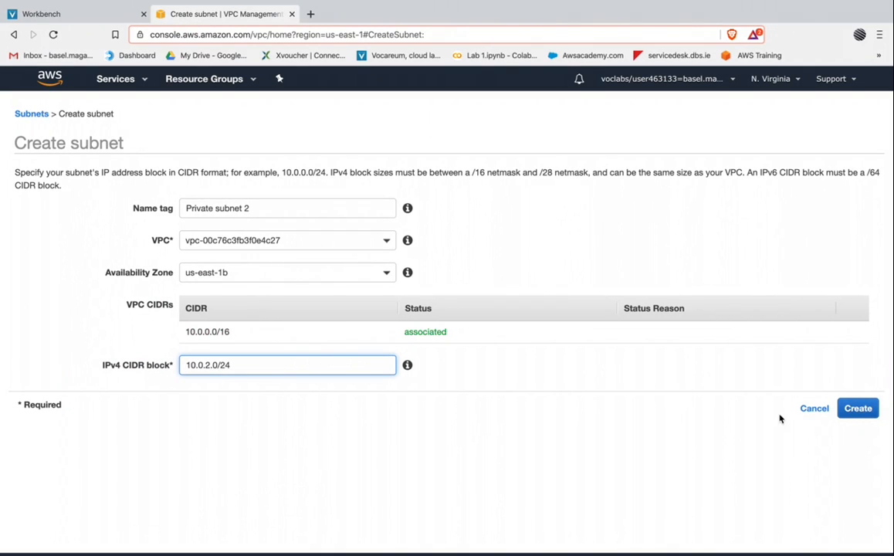
{"action": "left_click", "coordinate": [855, 409]}
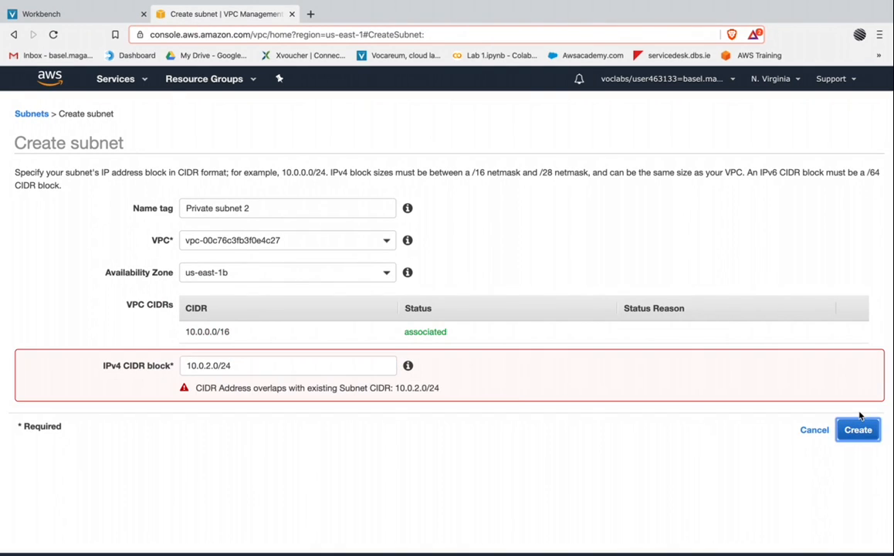
Step: Try to change the third octet of the IPv4 CIDR block to 3 and create the subnet
{"action": "left_click", "coordinate": [211, 366]}
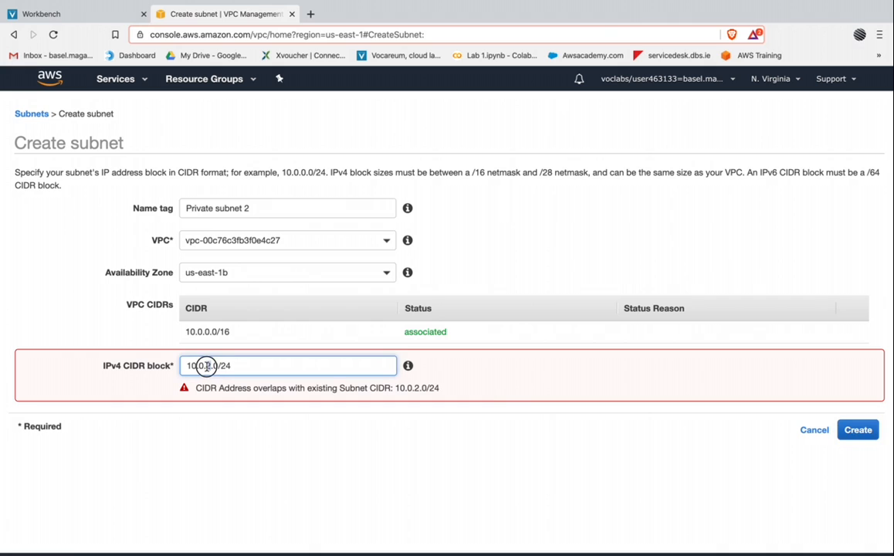
{"action": "key", "text": "BackSpace"}
{"action": "type", "text": "3"}
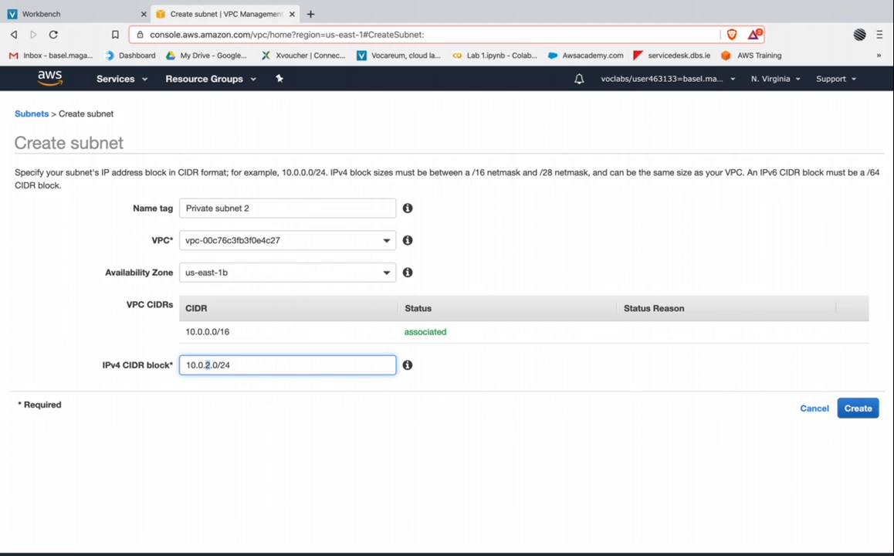
{"action": "left_click", "coordinate": [854, 409]}
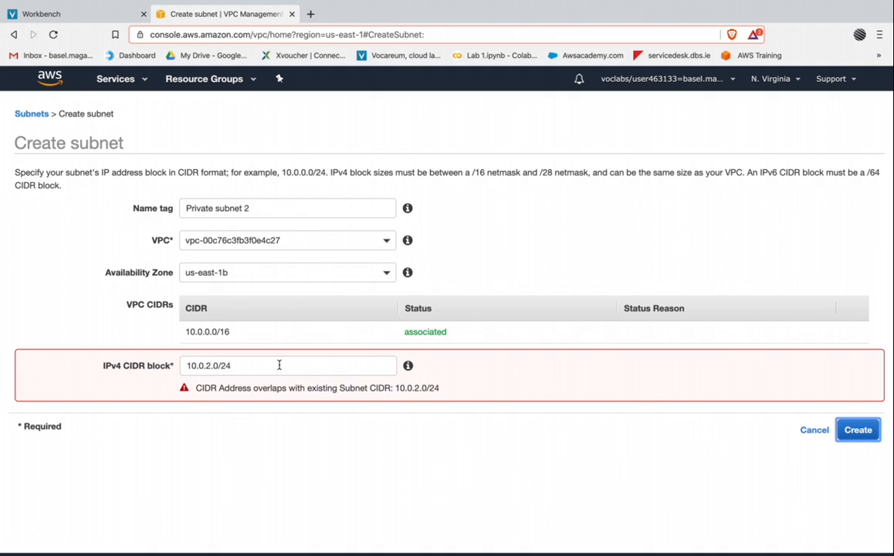
Step: Set the IPv4 CIDR block to 10.0.3.0/24, create Private subnet 2 and return to the subnet list
{"action": "left_click", "coordinate": [279, 365]}
{"action": "key", "text": "Left"}
{"action": "key", "text": "Left"}
{"action": "key", "text": "Left"}
{"action": "key", "text": "Left"}
{"action": "key", "text": "Left"}
{"action": "key", "text": "BackSpace"}
{"action": "type", "text": "3"}
{"action": "left_click", "coordinate": [858, 430]}
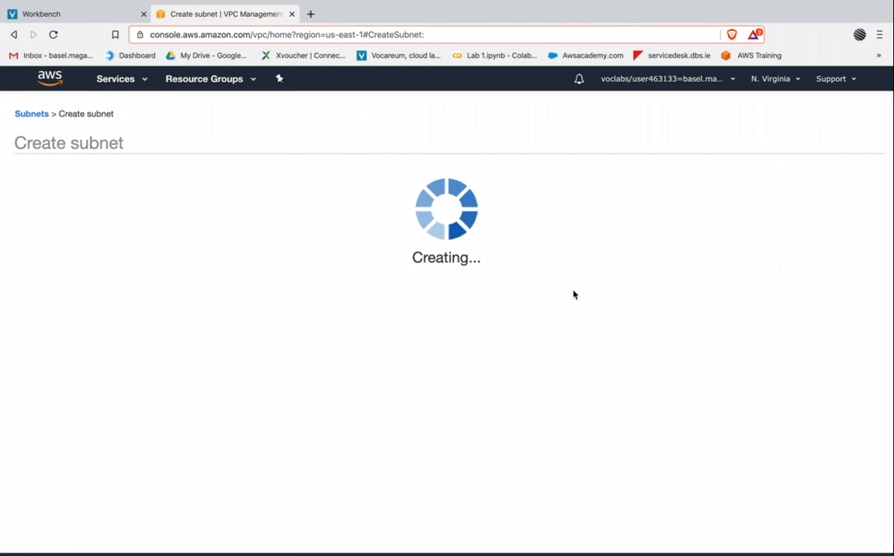
{"action": "left_click", "coordinate": [579, 254]}
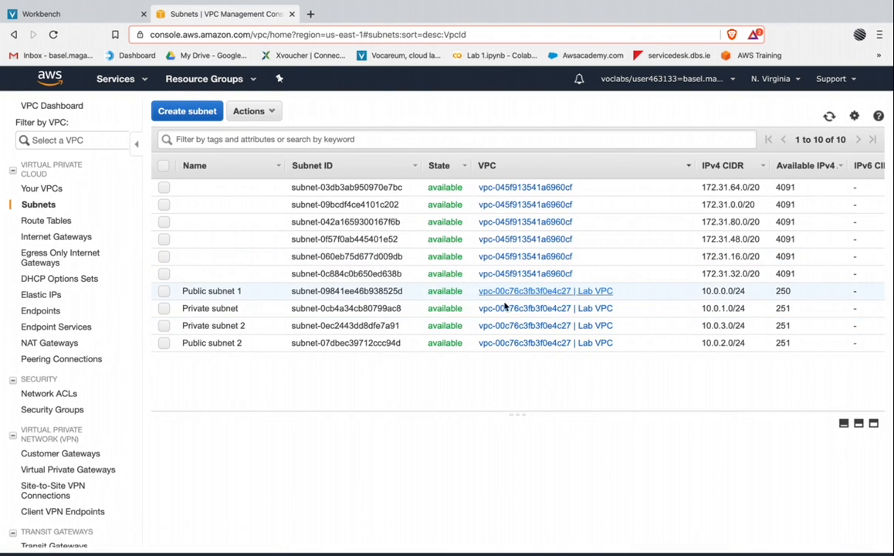
Step: Sort the subnet list by VPC in ascending order and rename Private subnet to Private subnet 1
{"action": "left_click", "coordinate": [611, 166]}
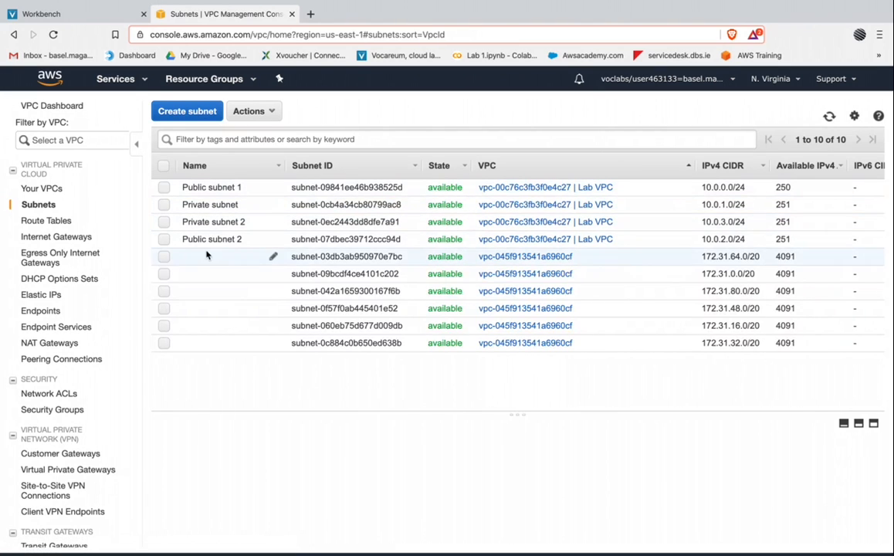
{"action": "double_click", "coordinate": [226, 205]}
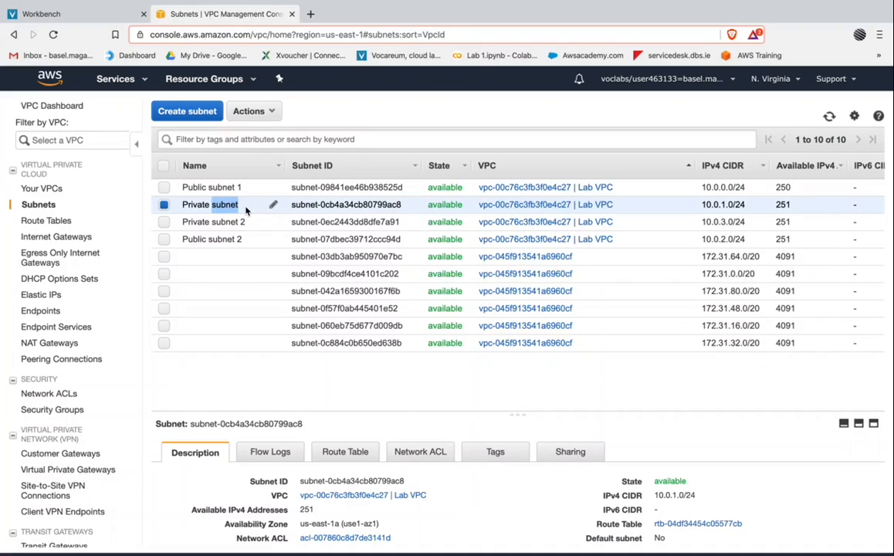
{"action": "left_click", "coordinate": [272, 204]}
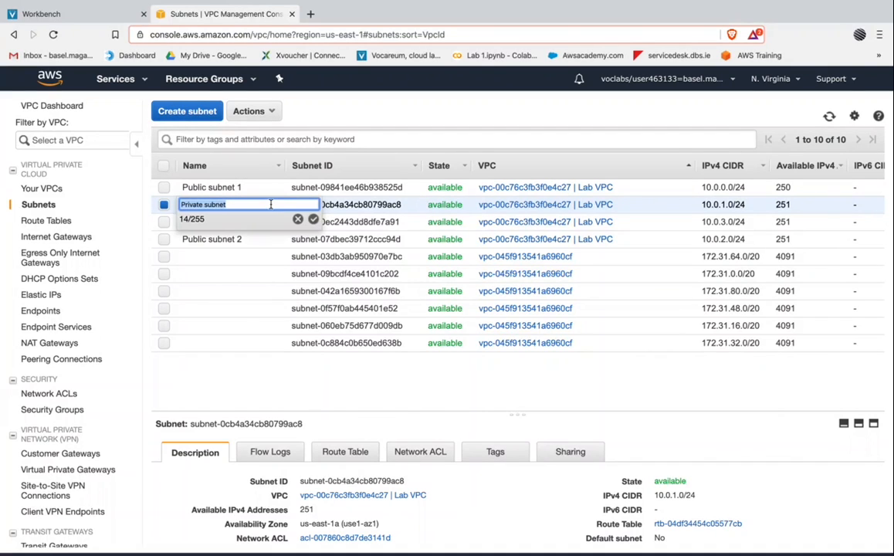
{"action": "left_click", "coordinate": [270, 204]}
{"action": "type", "text": "1"}
{"action": "key", "text": "Return"}
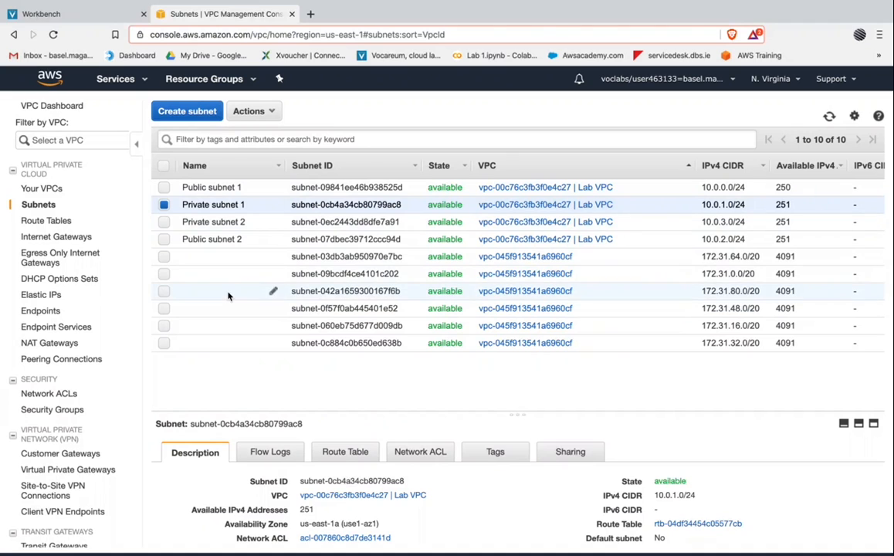
Step: Switch to the Workbench lab guide and read the steps for configuring the private route table
{"action": "left_click", "coordinate": [80, 15]}
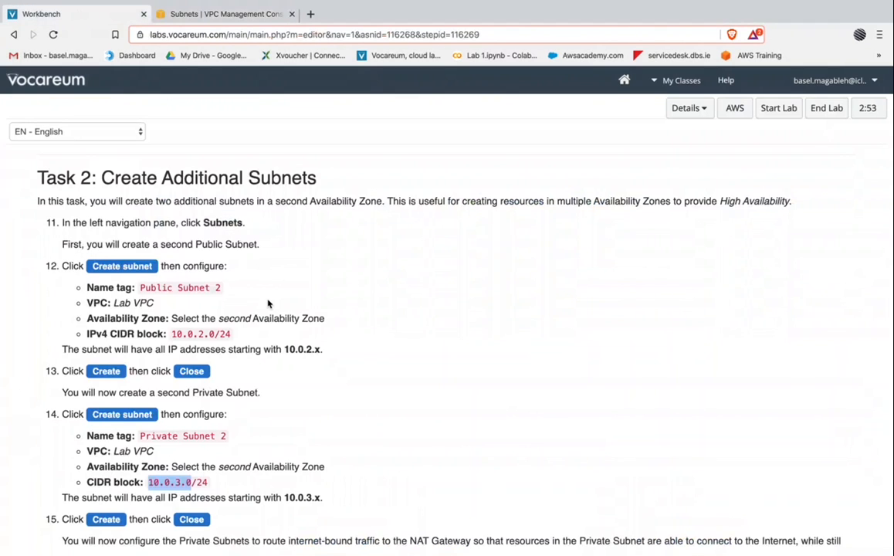
{"action": "scroll", "coordinate": [269, 304], "scroll_direction": "down", "scroll_amount": 3}
{"action": "scroll", "coordinate": [269, 303], "scroll_direction": "down", "scroll_amount": 2}
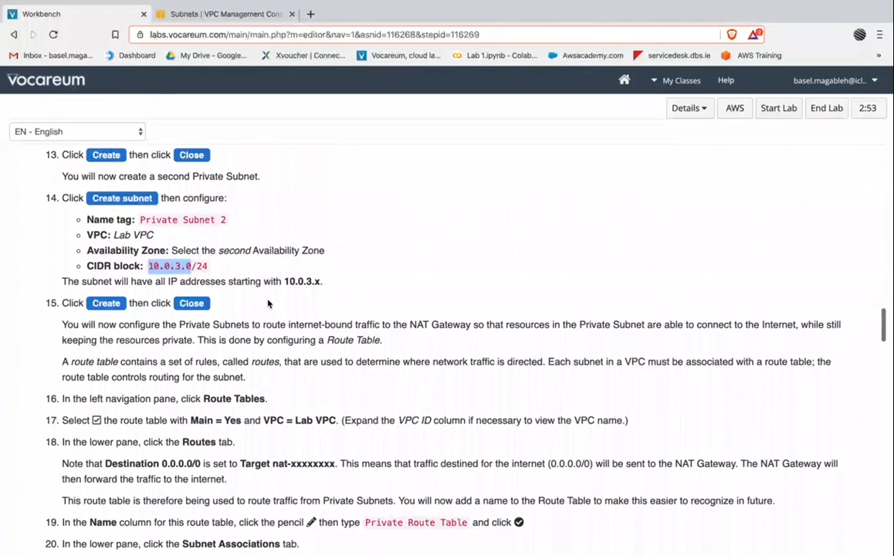
{"action": "scroll", "coordinate": [131, 270], "scroll_direction": "up", "scroll_amount": 1}
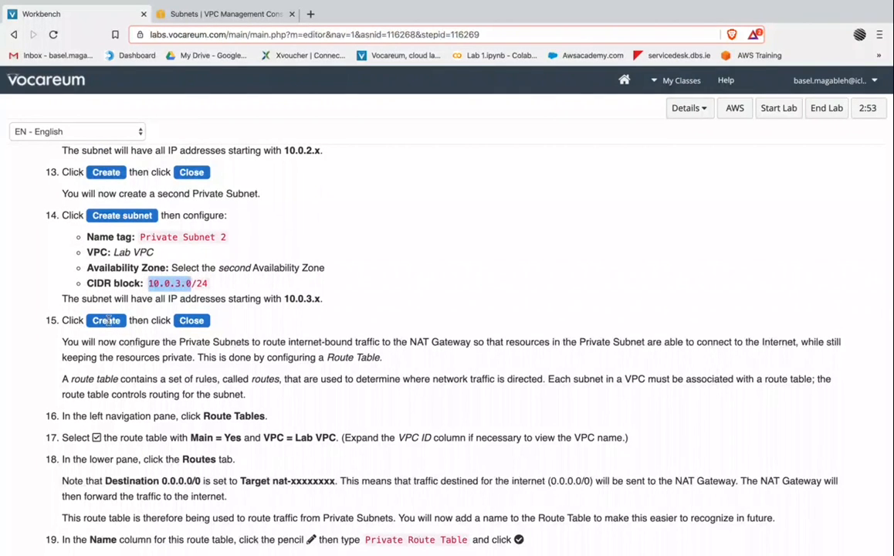
{"action": "scroll", "coordinate": [116, 347], "scroll_direction": "down", "scroll_amount": 1}
{"action": "double_click", "coordinate": [224, 373]}
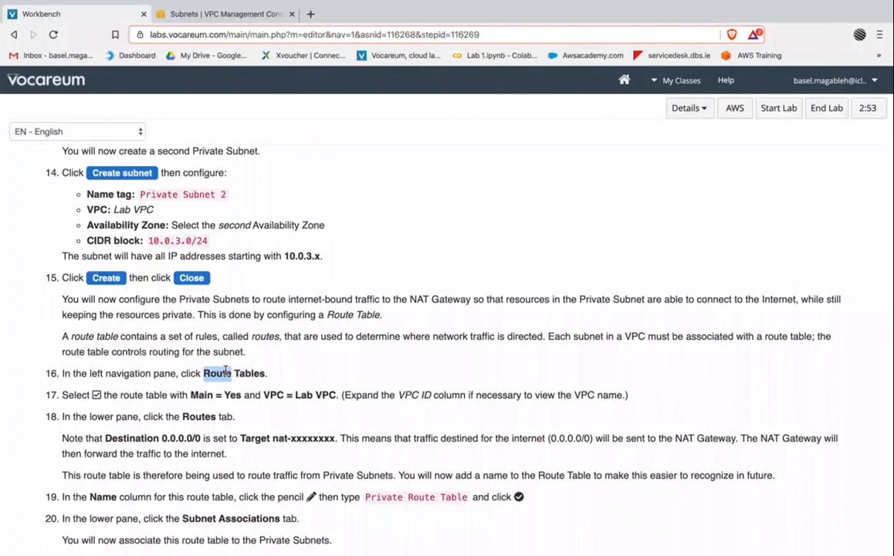
Step: Switch to the VPC console and view the routes of Lab VPC's main route table
{"action": "left_click", "coordinate": [228, 16]}
{"action": "left_click", "coordinate": [53, 220]}
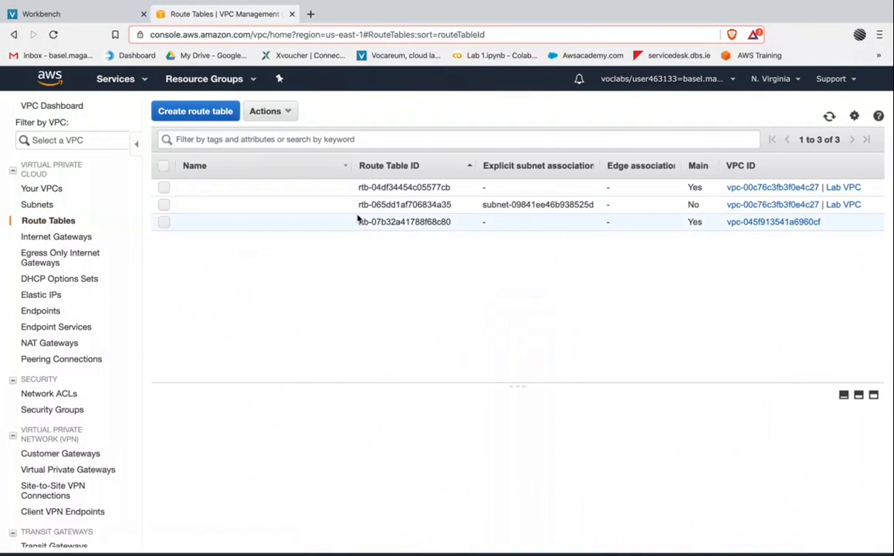
{"action": "left_click", "coordinate": [259, 194]}
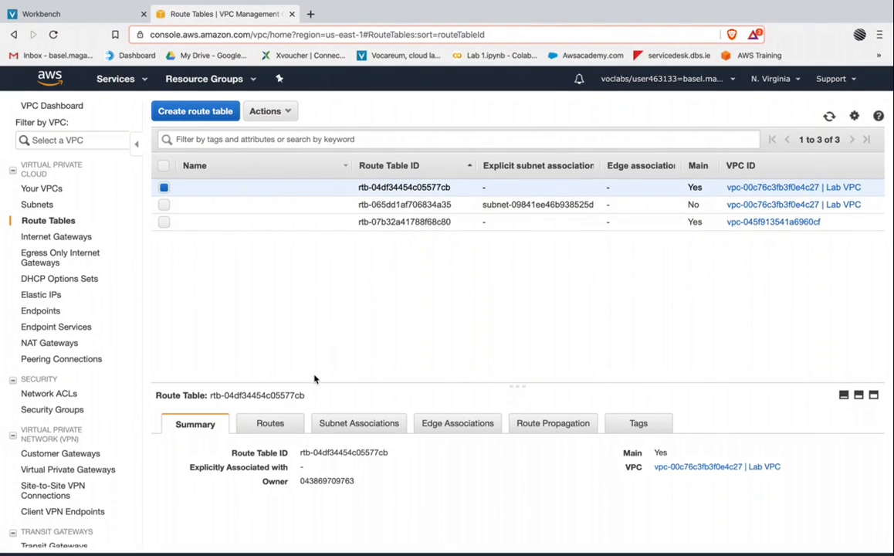
{"action": "left_click_drag", "start_coordinate": [313, 382], "coordinate": [321, 289]}
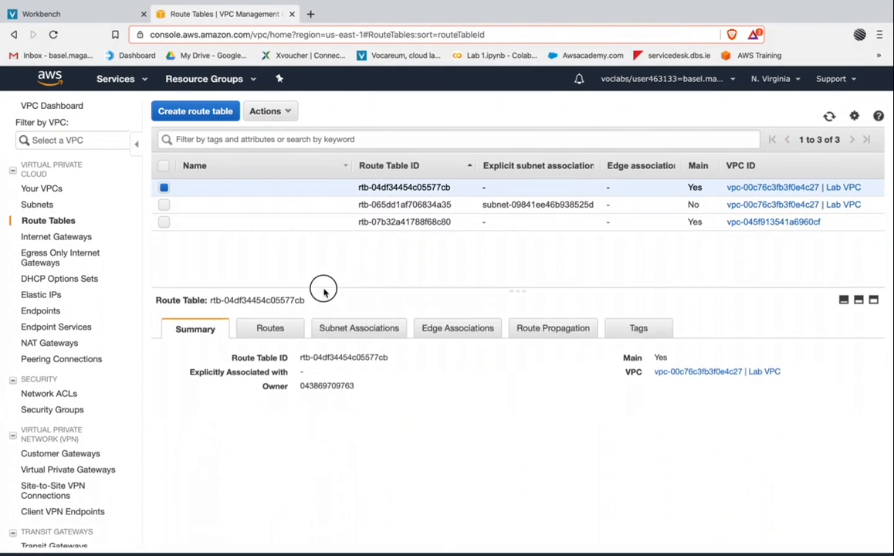
{"action": "left_click", "coordinate": [267, 333]}
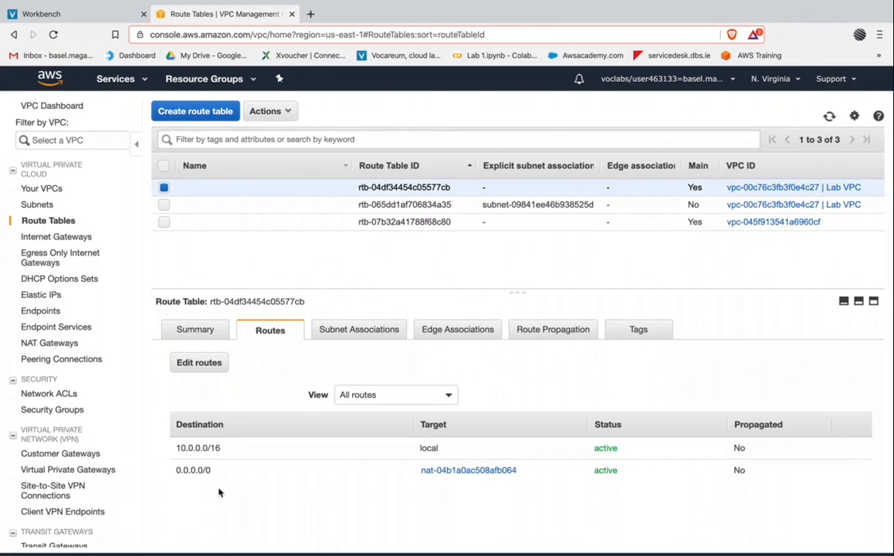
{"action": "double_click", "coordinate": [180, 472]}
Step: Open the NAT gateway targeted by the 0.0.0.0/0 route and examine its ID, status and IP addresses
{"action": "left_click", "coordinate": [447, 472]}
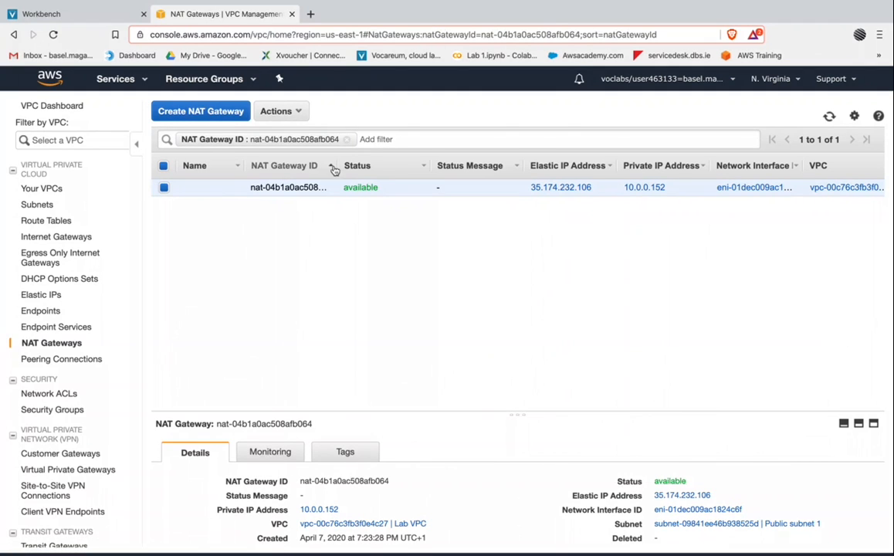
{"action": "left_click_drag", "start_coordinate": [338, 165], "coordinate": [456, 164]}
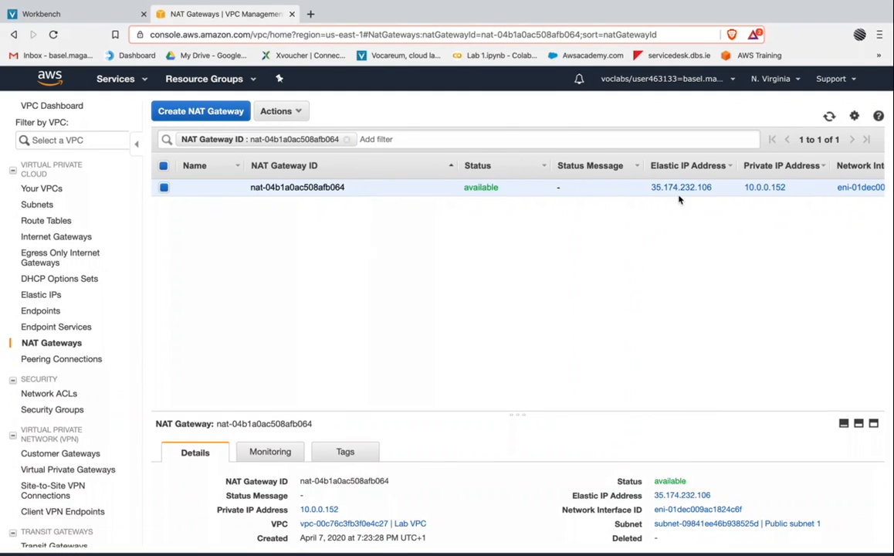
{"action": "scroll", "coordinate": [680, 193], "scroll_direction": "right", "scroll_amount": 3}
{"action": "scroll", "coordinate": [680, 193], "scroll_direction": "right", "scroll_amount": 2}
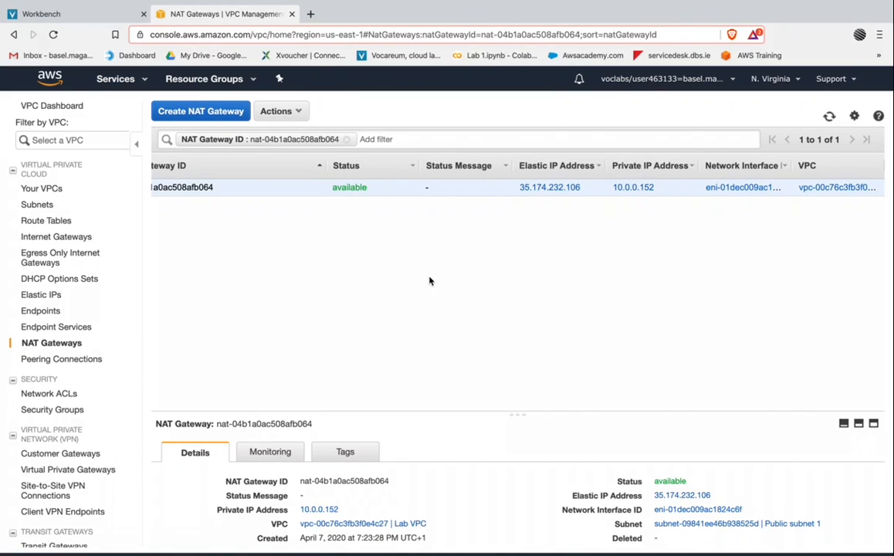
{"action": "left_click", "coordinate": [12, 35]}
{"action": "left_click", "coordinate": [16, 36]}
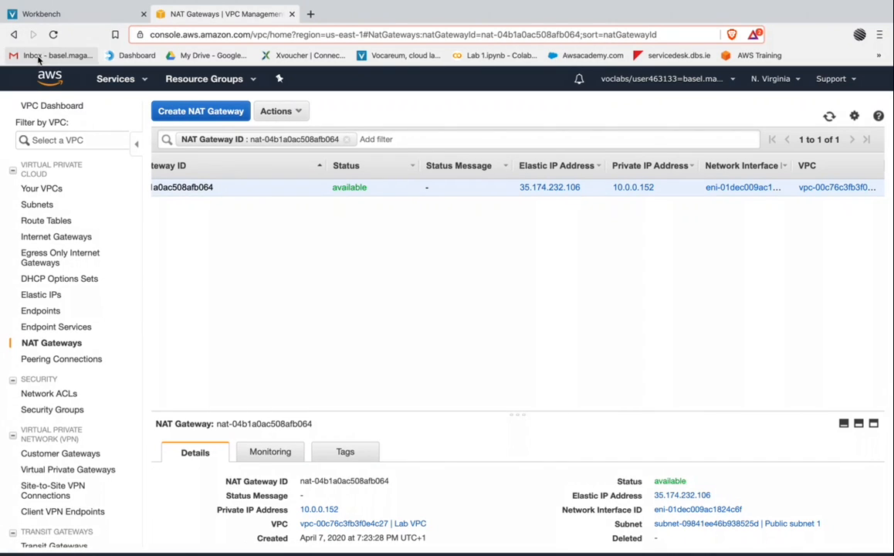
Step: Return to the route tables and name Lab VPC's main route table Private Route Table
{"action": "left_click", "coordinate": [46, 225]}
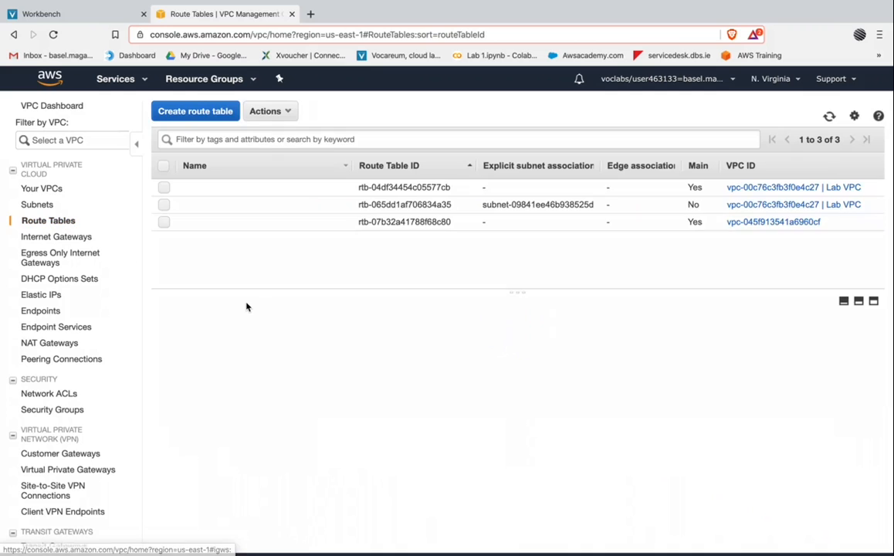
{"action": "left_click", "coordinate": [301, 186]}
{"action": "left_click", "coordinate": [342, 189]}
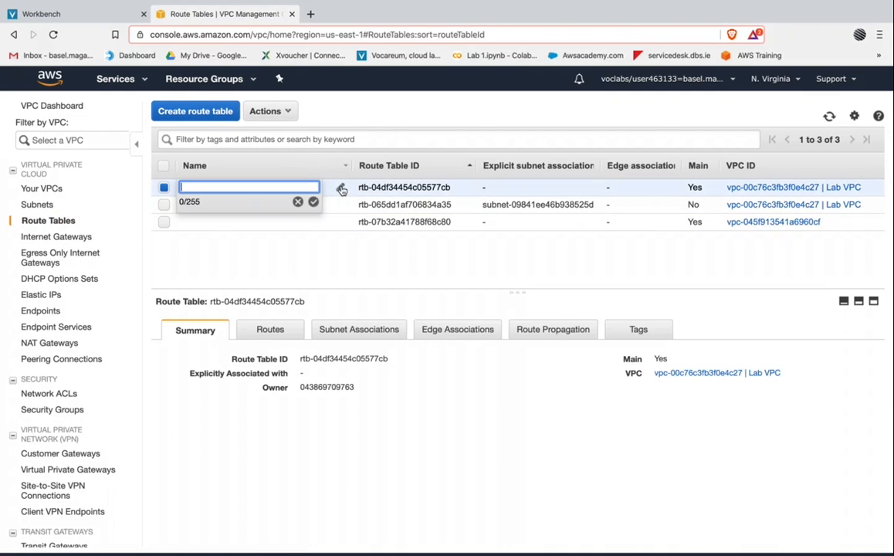
{"action": "left_click", "coordinate": [272, 329]}
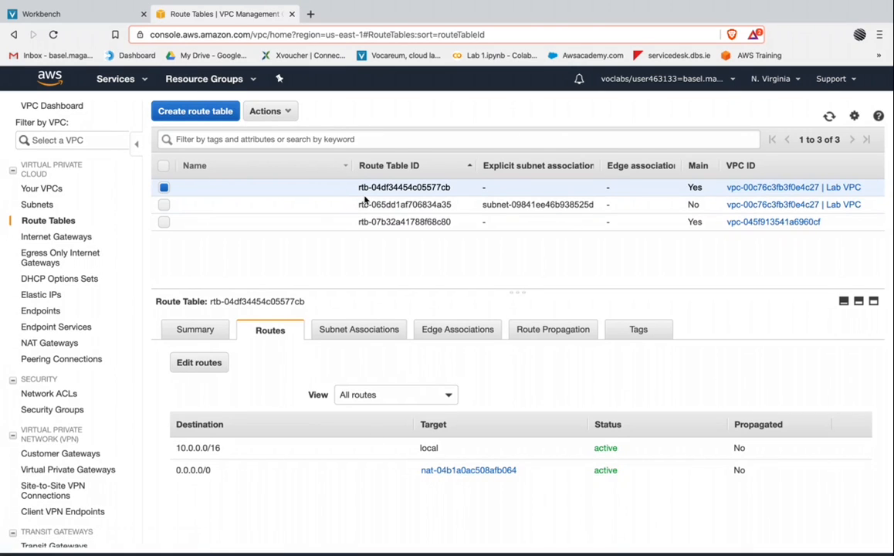
{"action": "left_click", "coordinate": [339, 188]}
{"action": "type", "text": "Private"}
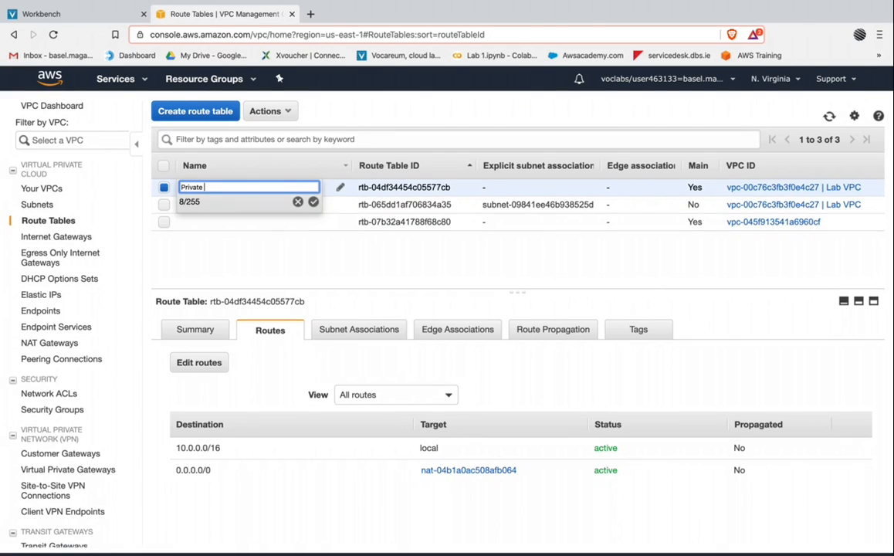
{"action": "type", "text": "Rou"}
{"action": "left_click", "coordinate": [313, 201]}
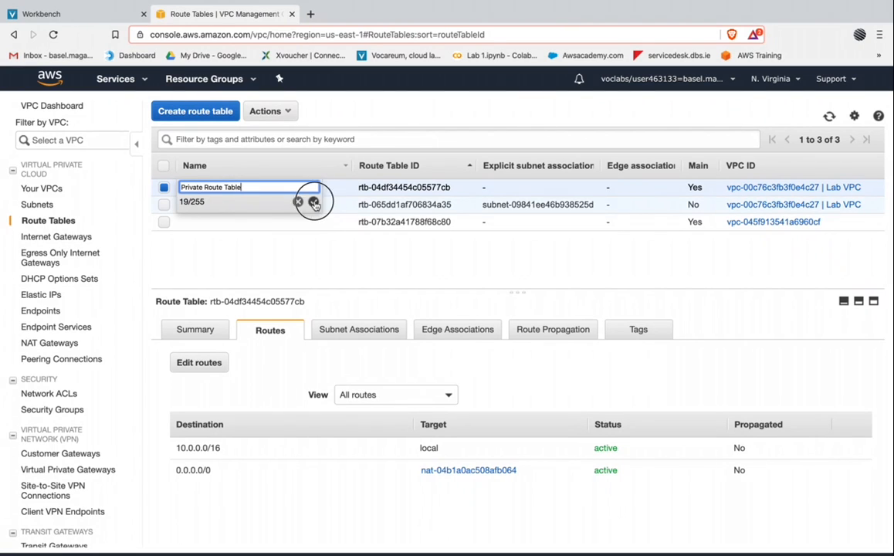
Step: View the routes of Lab VPC's non-main route table and open the internet gateway targeted by its 0.0.0.0/0 route
{"action": "left_click", "coordinate": [503, 203]}
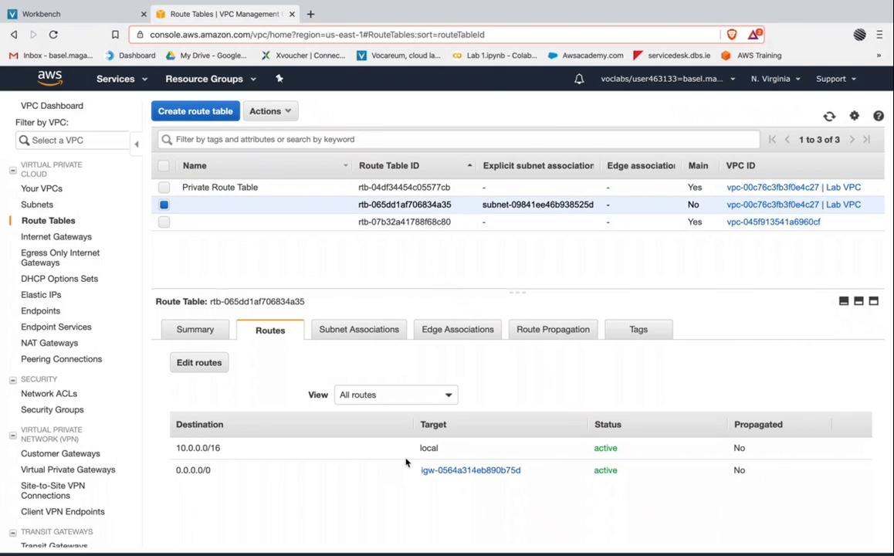
{"action": "double_click", "coordinate": [181, 471]}
{"action": "left_click", "coordinate": [181, 469]}
{"action": "triple_click", "coordinate": [182, 470]}
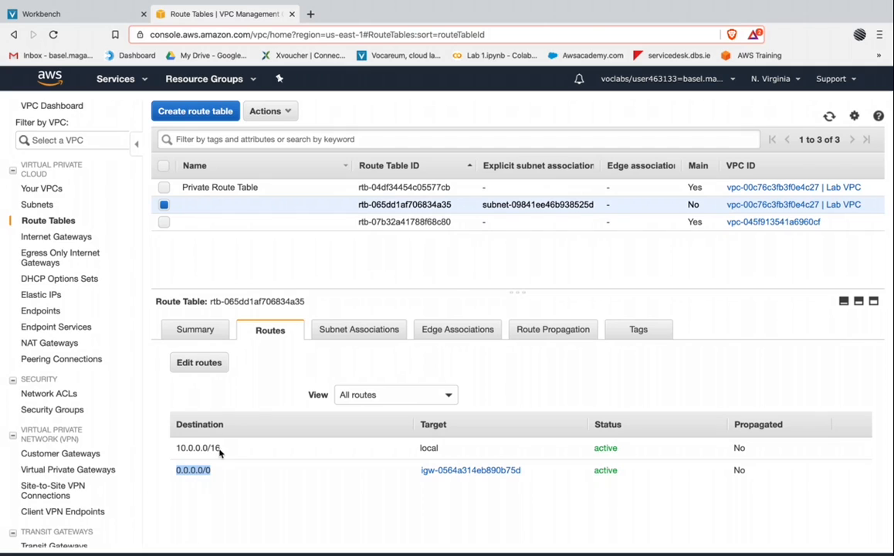
{"action": "left_click", "coordinate": [443, 471]}
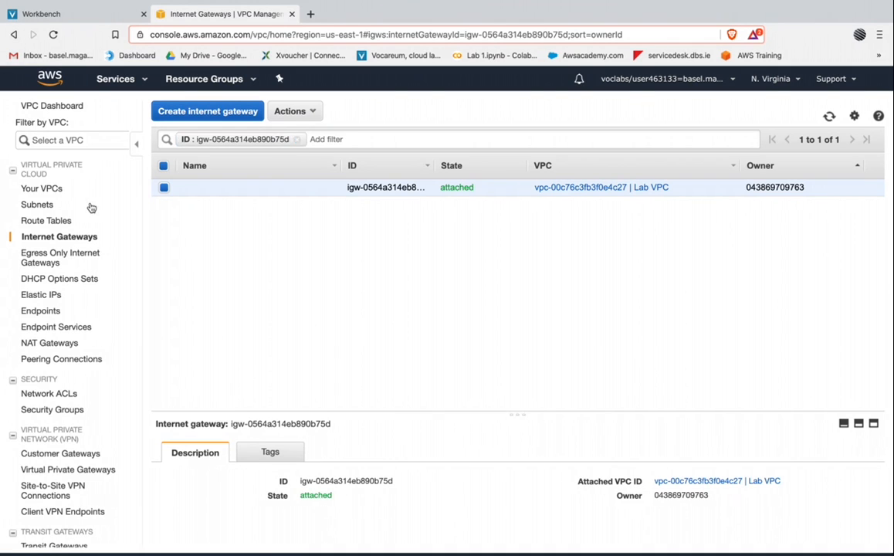
Step: Return to the route tables and name Lab VPC's non-main route table Public Route Table
{"action": "left_click", "coordinate": [48, 221]}
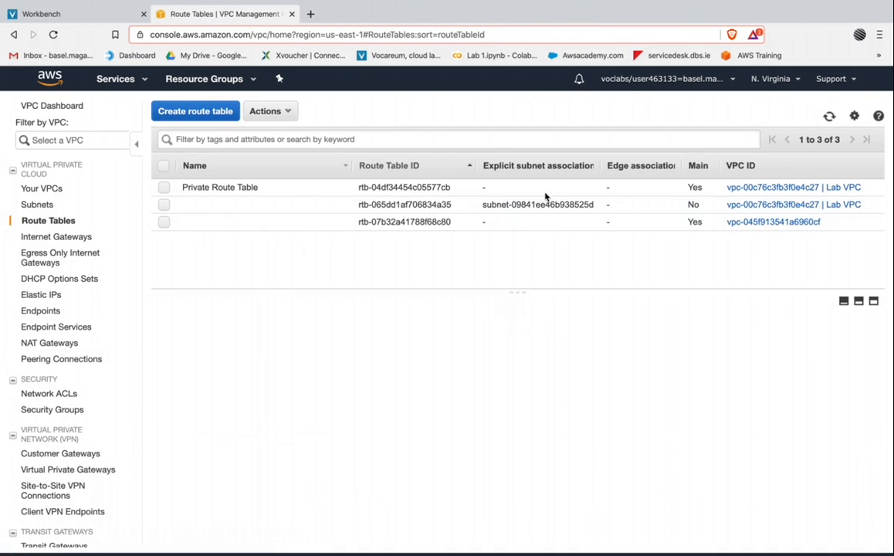
{"action": "left_click", "coordinate": [309, 204]}
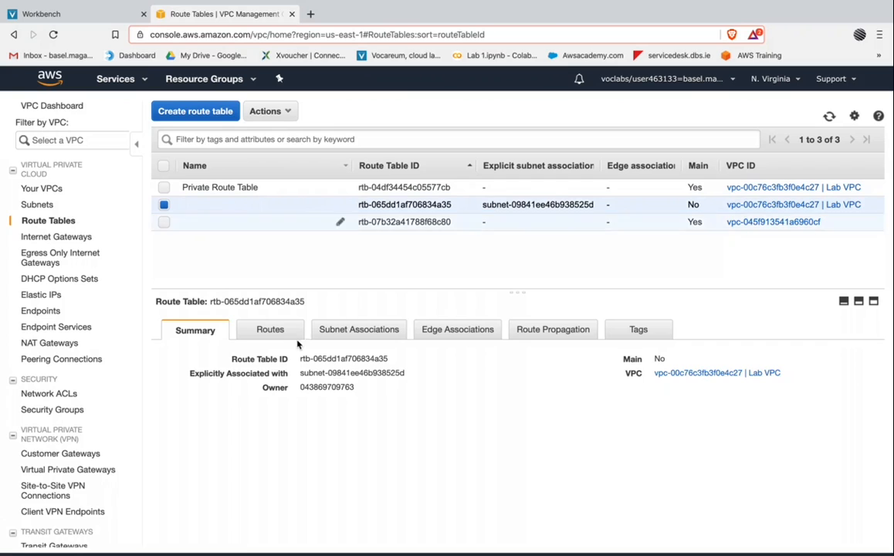
{"action": "left_click", "coordinate": [271, 329]}
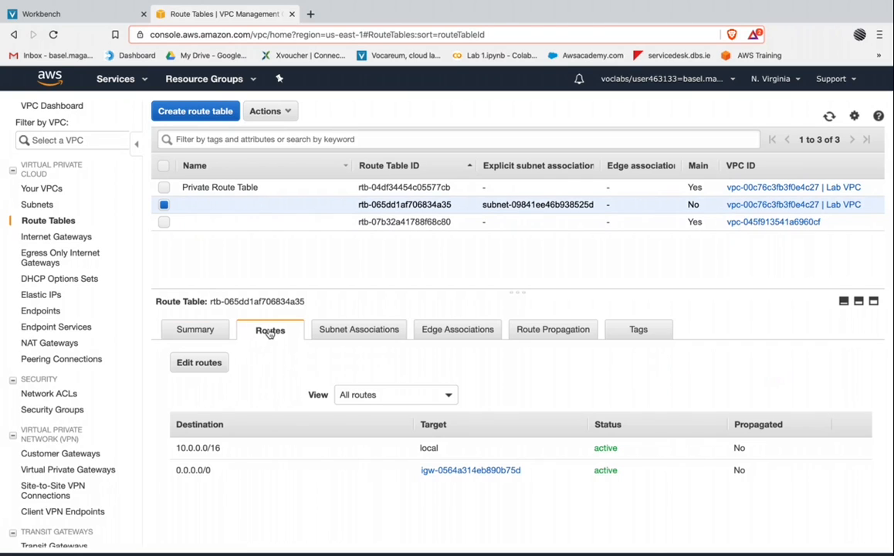
{"action": "left_click", "coordinate": [340, 205]}
{"action": "type", "text": "Pub"}
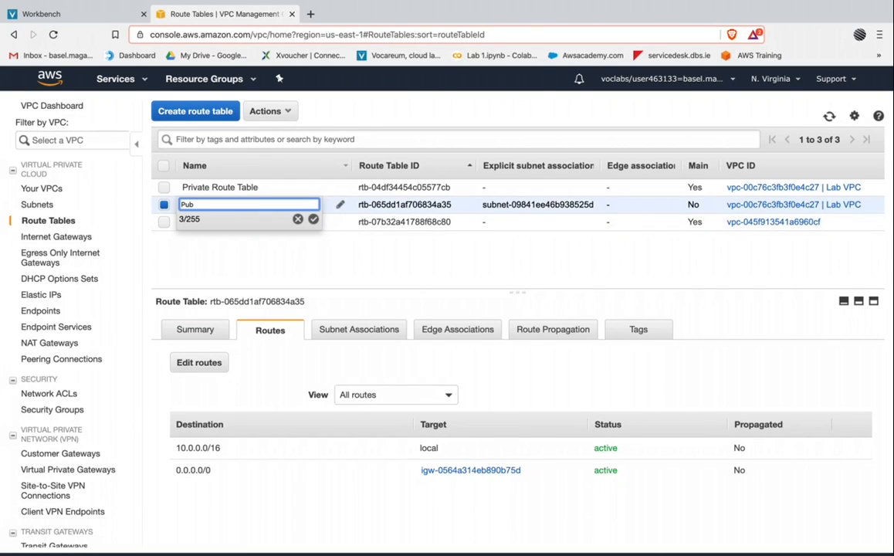
{"action": "type", "text": "lic Rou"}
{"action": "key", "text": "BackSpace"}
{"action": "key", "text": "BackSpace"}
{"action": "type", "text": "ut"}
{"action": "left_click", "coordinate": [313, 219]}
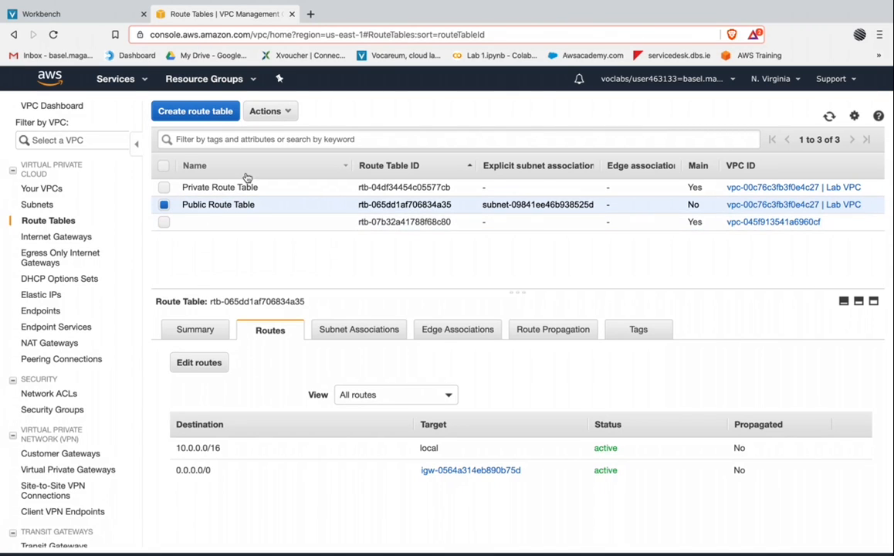
Step: Check the Workbench lab guide's route table selection criteria and select Private Route Table in the VPC console
{"action": "left_click", "coordinate": [97, 15]}
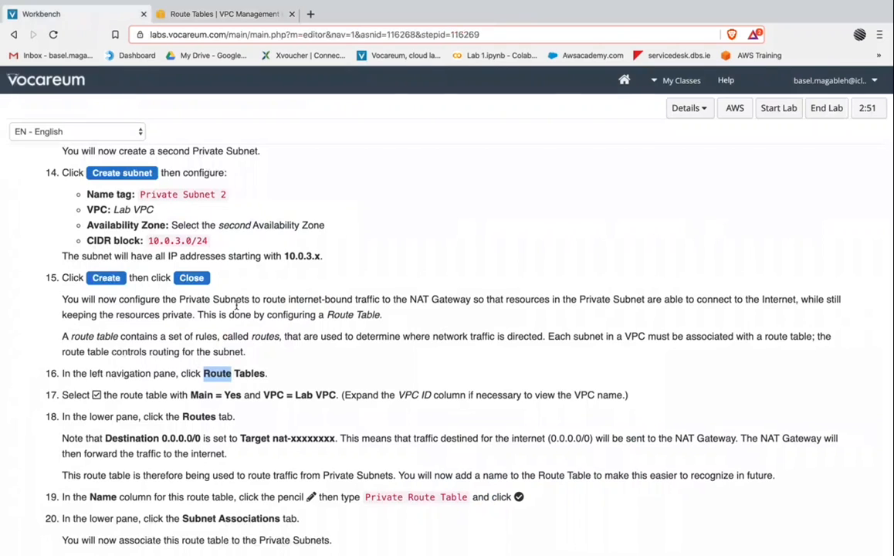
{"action": "scroll", "coordinate": [236, 303], "scroll_direction": "down", "scroll_amount": 1}
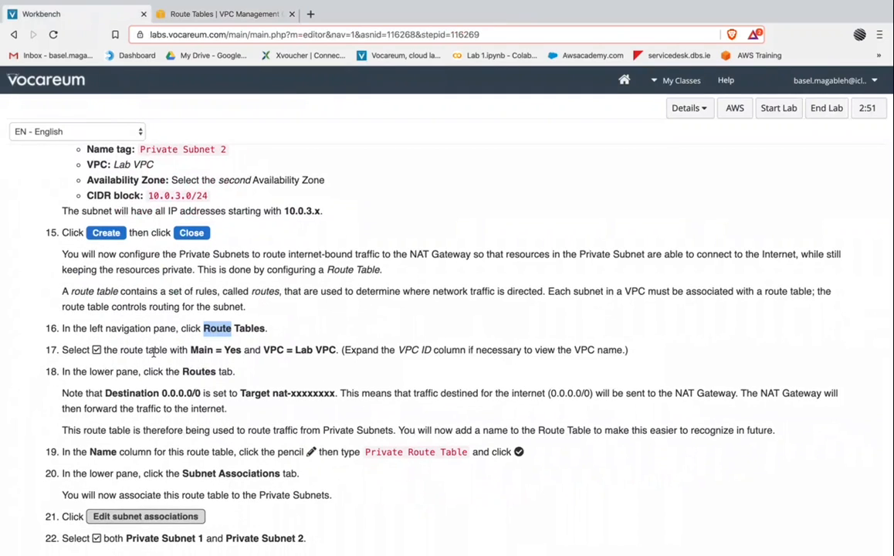
{"action": "triple_click", "coordinate": [193, 351]}
{"action": "double_click", "coordinate": [231, 349]}
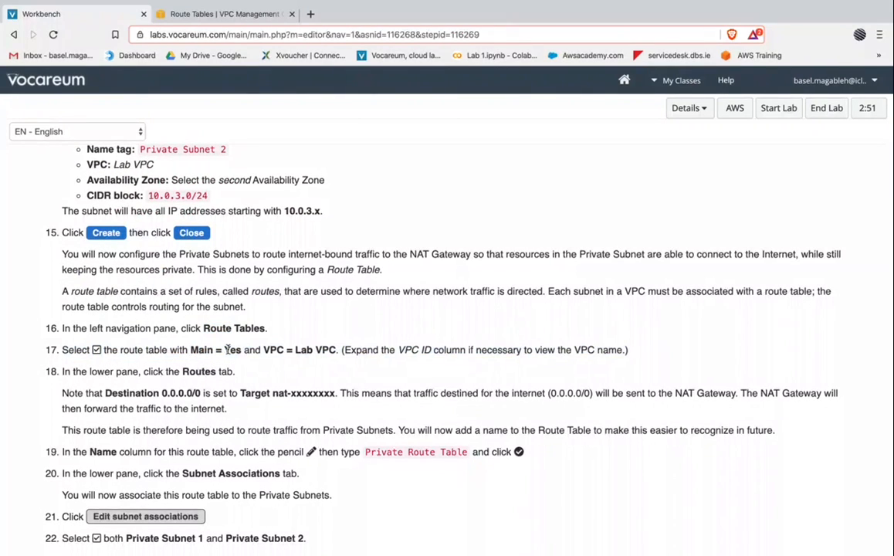
{"action": "left_click", "coordinate": [218, 13]}
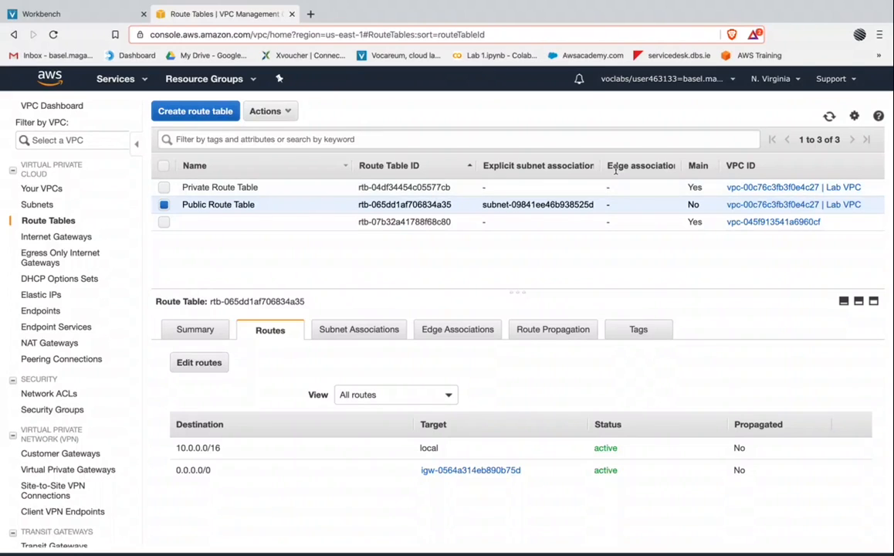
{"action": "left_click", "coordinate": [562, 189]}
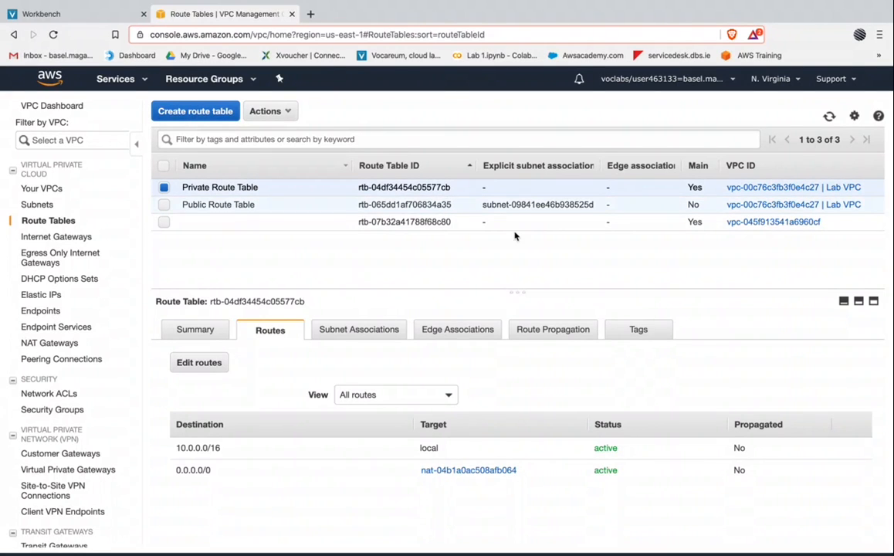
Step: Switch to the Workbench lab guide and read the steps for associating the private subnets with the route table
{"action": "left_click", "coordinate": [113, 15]}
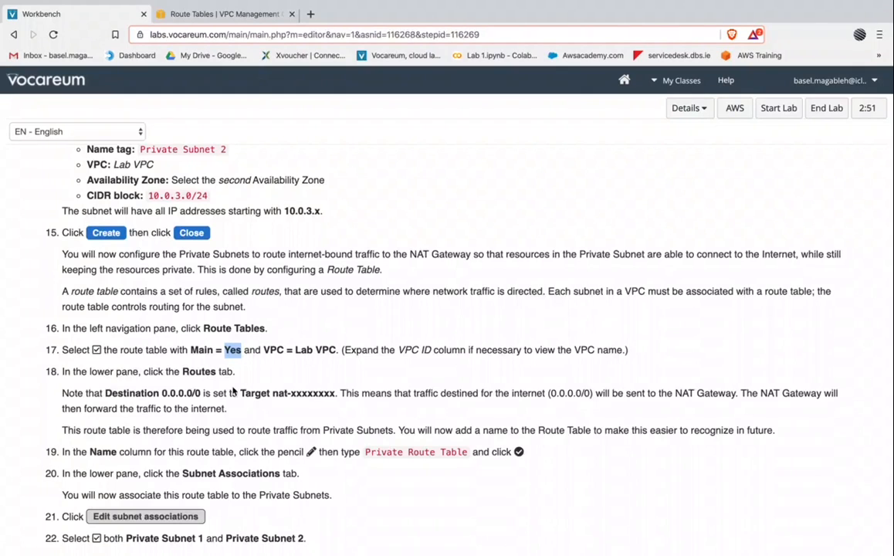
{"action": "scroll", "coordinate": [232, 391], "scroll_direction": "down", "scroll_amount": 3}
{"action": "double_click", "coordinate": [106, 390]}
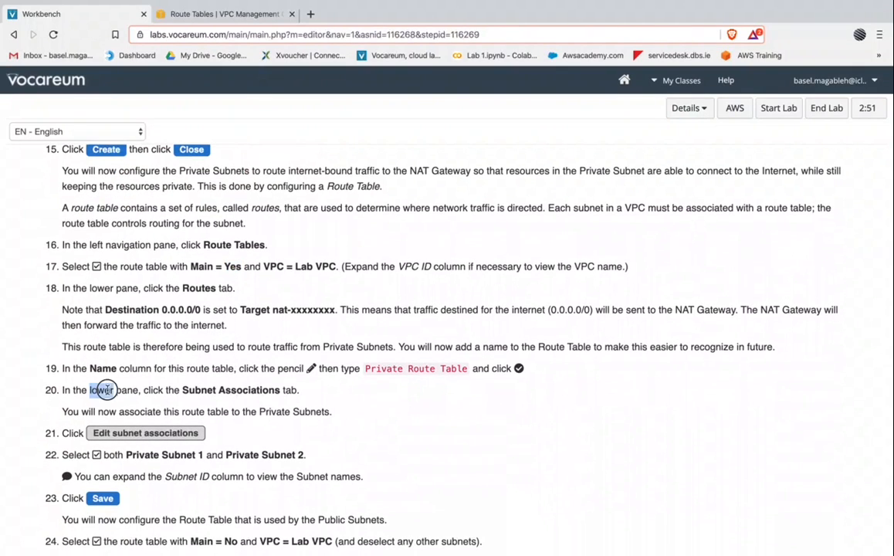
{"action": "triple_click", "coordinate": [105, 390]}
Step: In the VPC console, associate Private subnet 1 and Private subnet 2 with Private Route Table and save the associations
{"action": "left_click", "coordinate": [199, 15]}
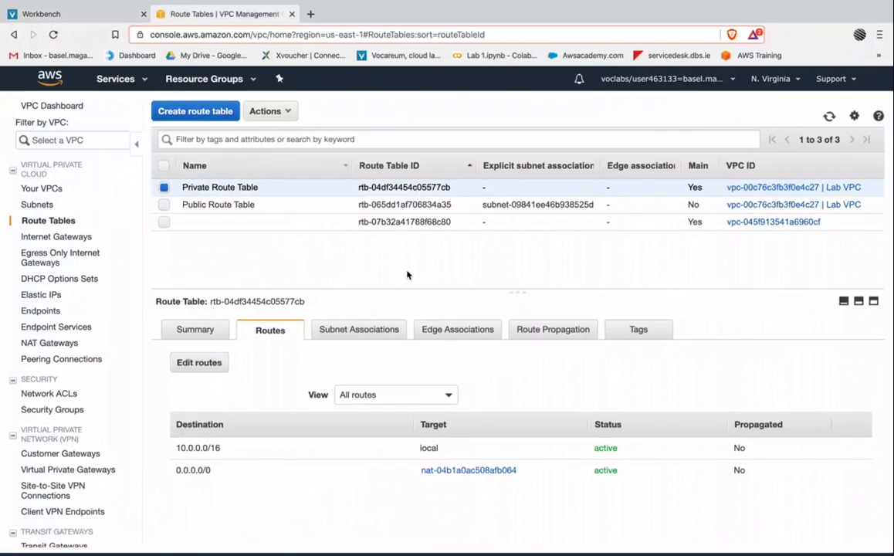
{"action": "left_click", "coordinate": [356, 330]}
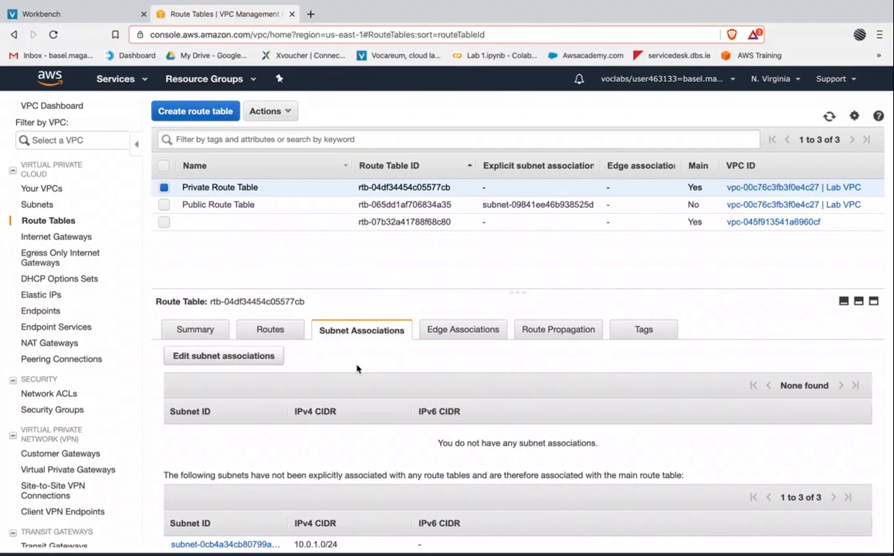
{"action": "scroll", "coordinate": [356, 368], "scroll_direction": "down", "scroll_amount": 1}
{"action": "left_click", "coordinate": [216, 318]}
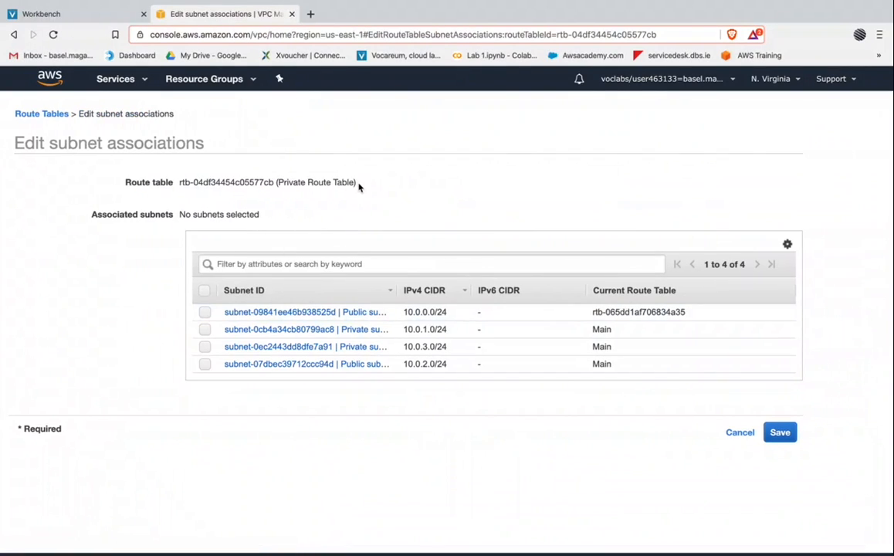
{"action": "left_click_drag", "start_coordinate": [396, 291], "coordinate": [533, 291]}
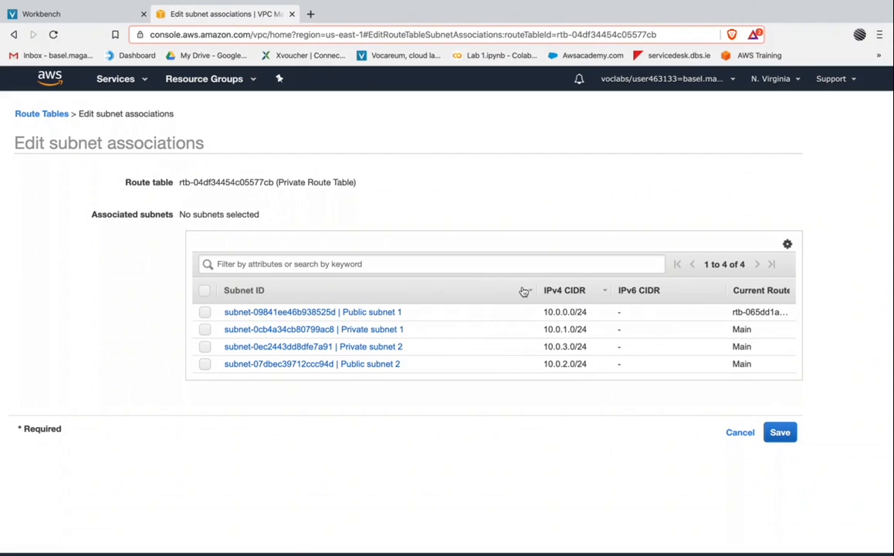
{"action": "left_click", "coordinate": [205, 333]}
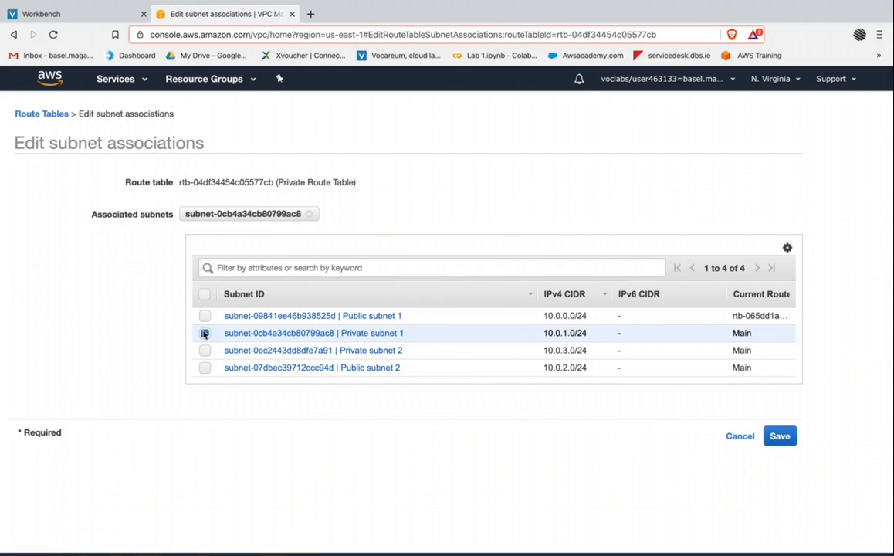
{"action": "left_click", "coordinate": [205, 350]}
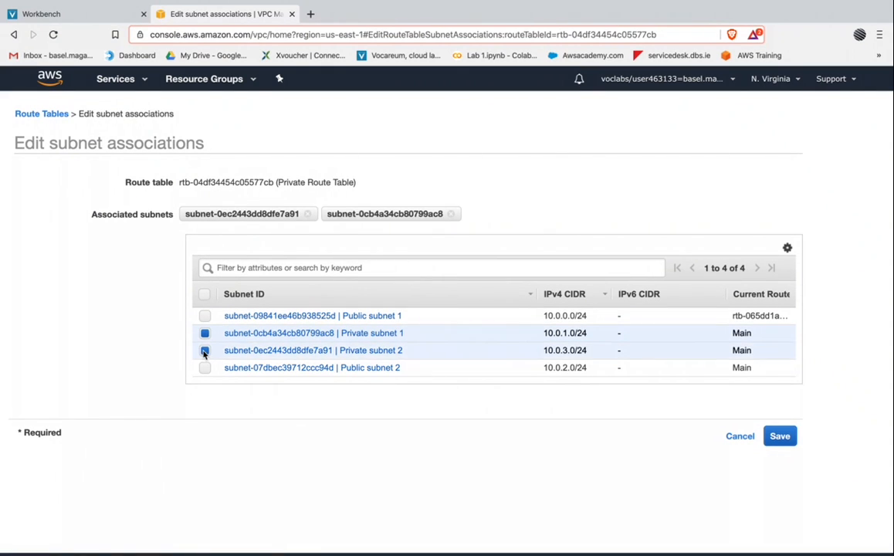
{"action": "left_click", "coordinate": [781, 437]}
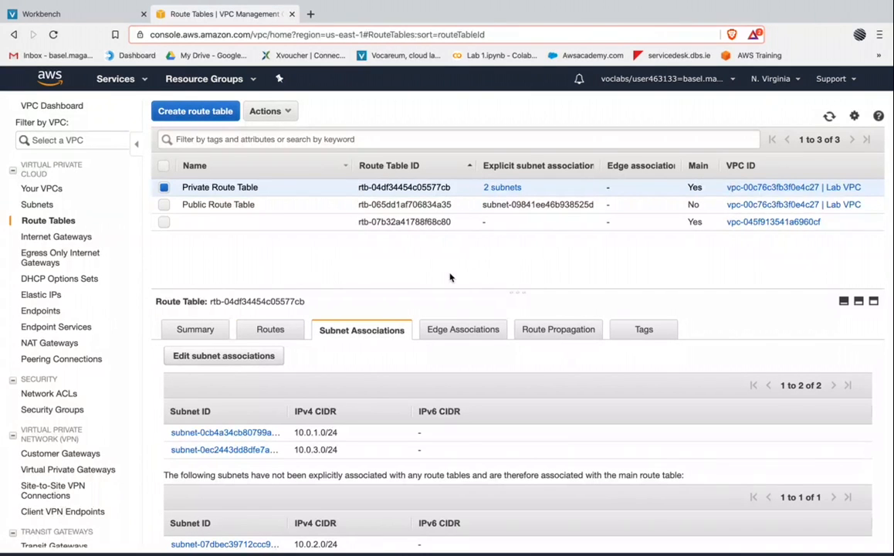
Step: Add Public subnet 2 alongside Public subnet 1 in Public Route Table's subnet associations and save
{"action": "left_click", "coordinate": [275, 205]}
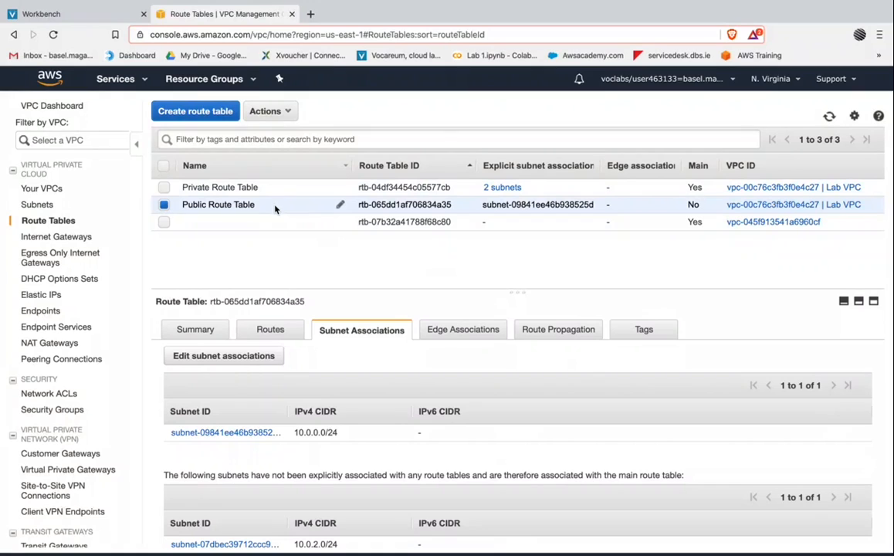
{"action": "left_click", "coordinate": [206, 356]}
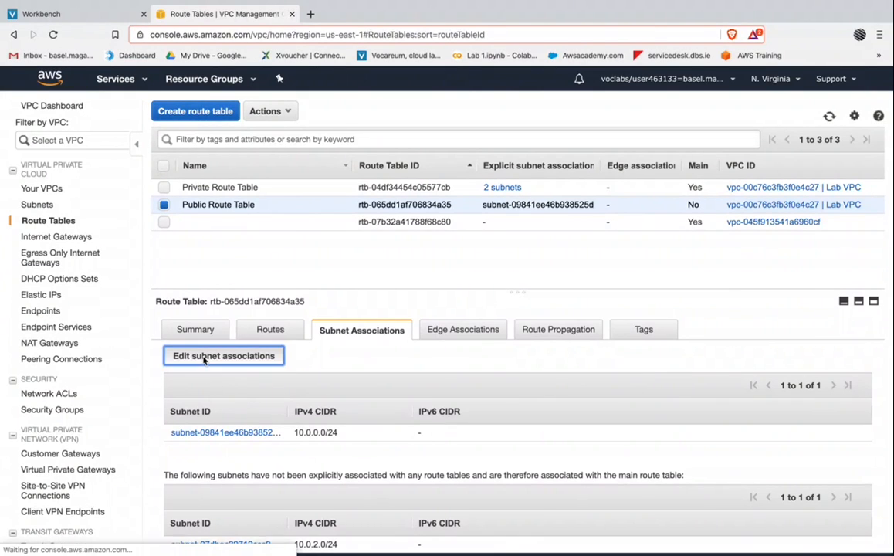
{"action": "left_click", "coordinate": [464, 290]}
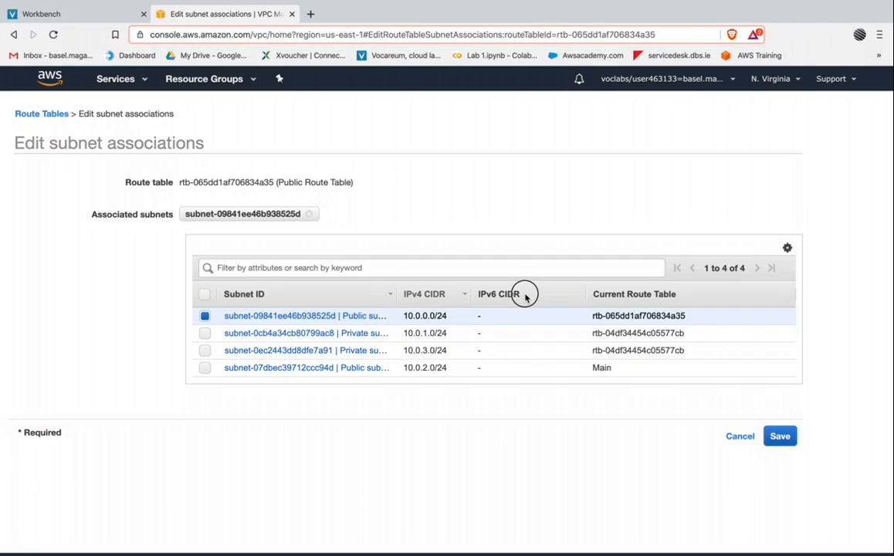
{"action": "left_click_drag", "start_coordinate": [395, 294], "coordinate": [565, 292]}
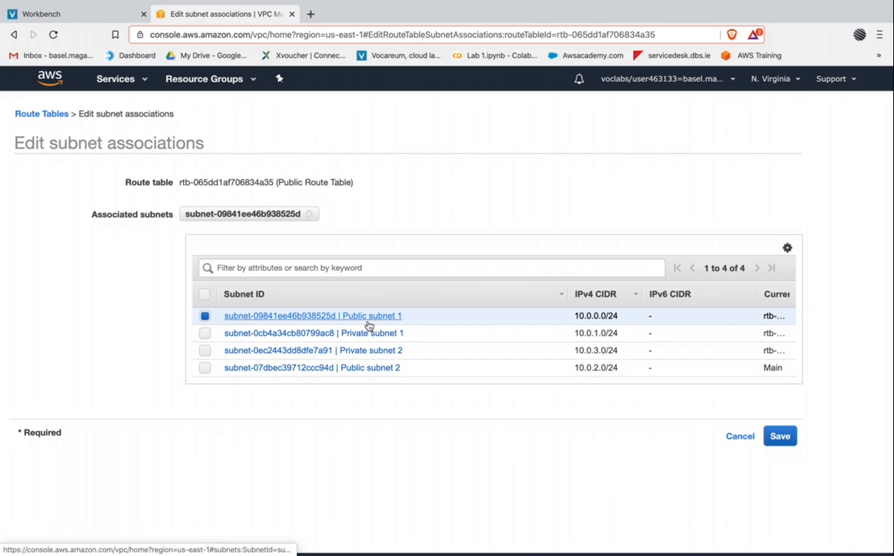
{"action": "left_click", "coordinate": [204, 367]}
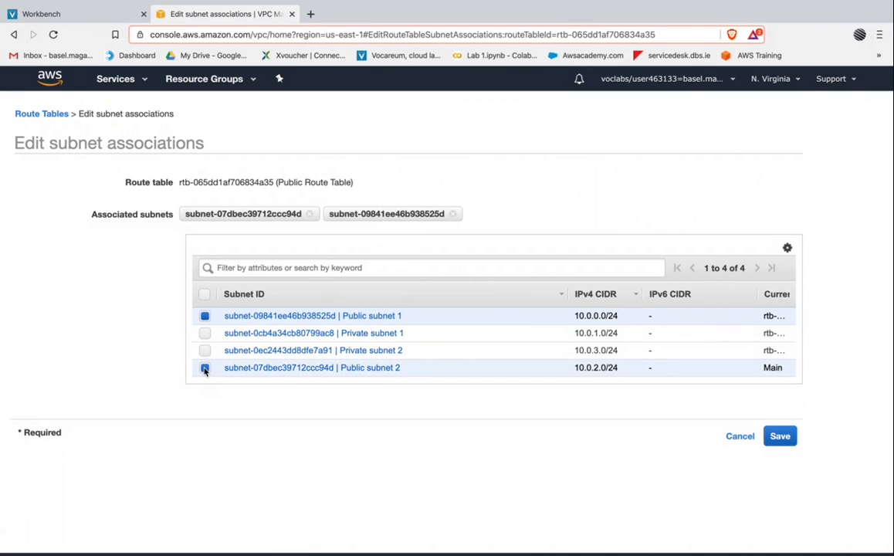
{"action": "left_click", "coordinate": [780, 437]}
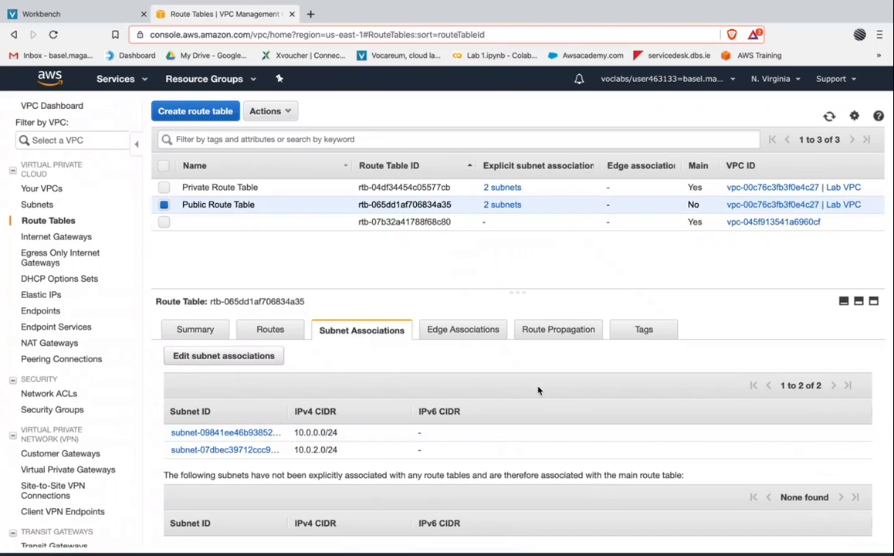
{"action": "scroll", "coordinate": [395, 430], "scroll_direction": "down", "scroll_amount": 1}
{"action": "scroll", "coordinate": [395, 430], "scroll_direction": "up", "scroll_amount": 1}
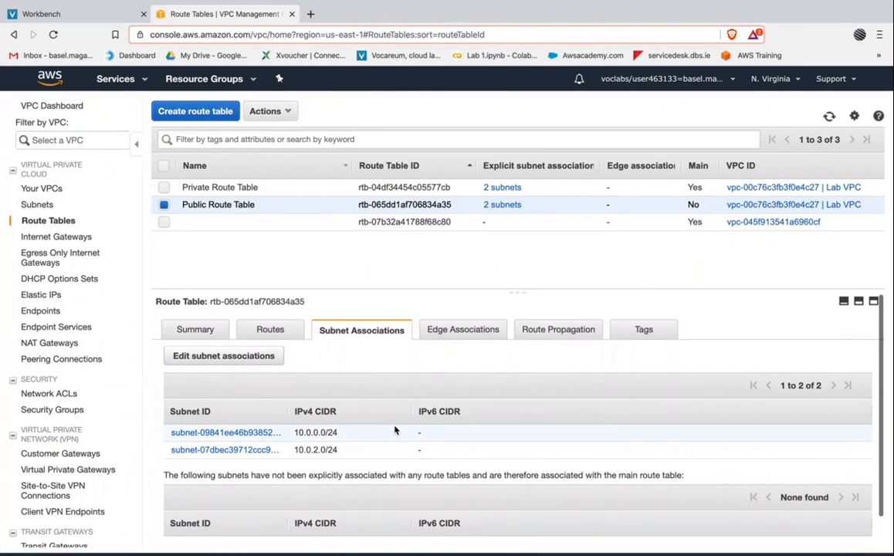
Step: Switch to the Workbench lab guide and read from the public route table steps through to Task 3 on creating a VPC security group
{"action": "left_click", "coordinate": [108, 16]}
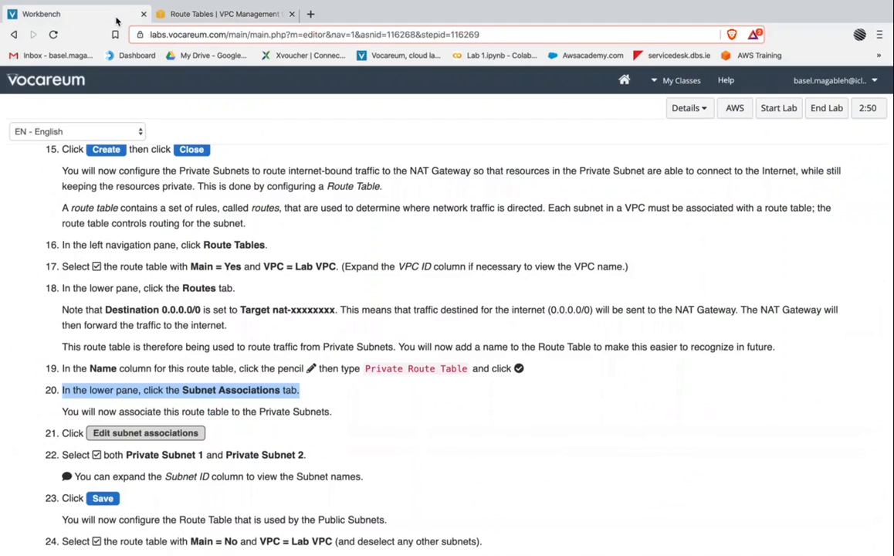
{"action": "scroll", "coordinate": [301, 309], "scroll_direction": "down", "scroll_amount": 5}
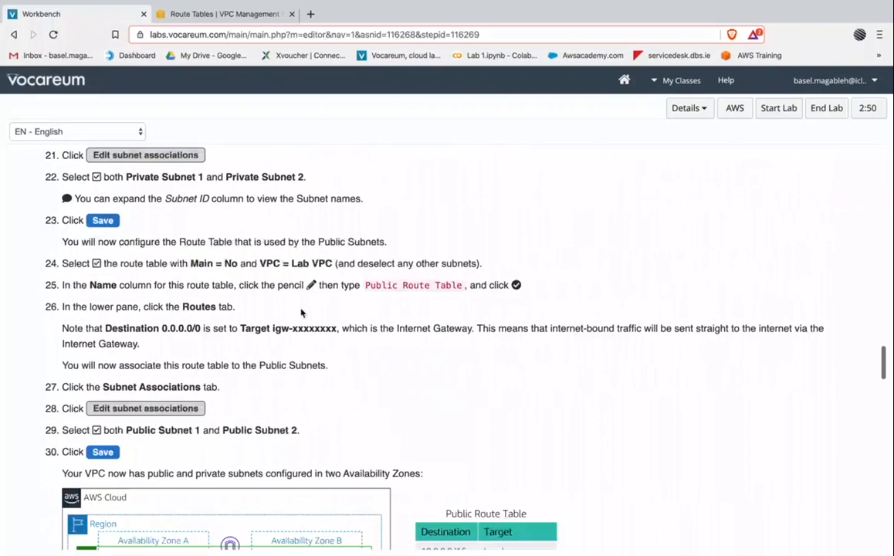
{"action": "scroll", "coordinate": [301, 312], "scroll_direction": "down", "scroll_amount": 4}
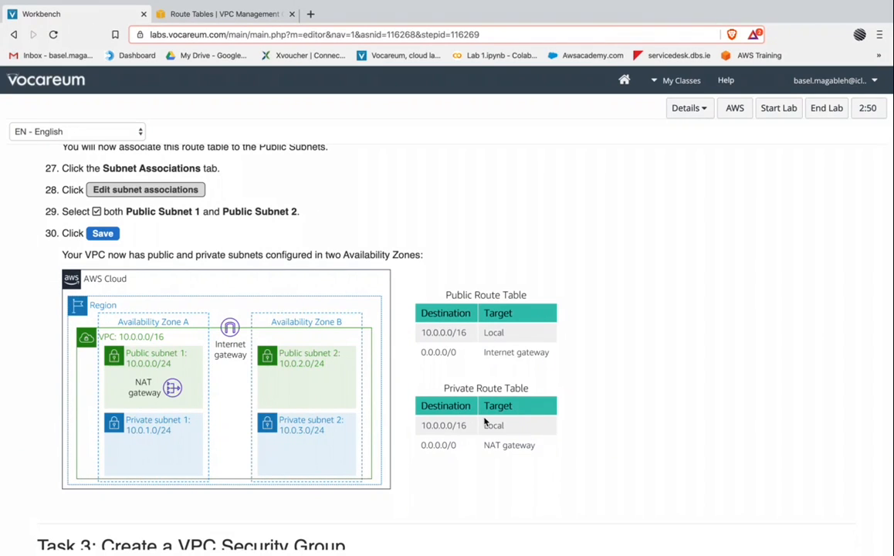
{"action": "scroll", "coordinate": [345, 434], "scroll_direction": "down", "scroll_amount": 5}
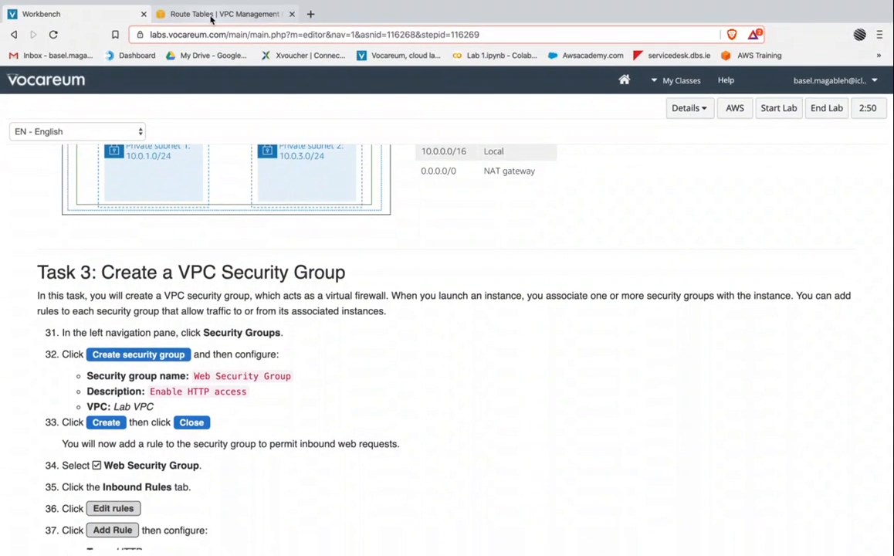
Step: Return to the VPC console, open the security groups and start creating a new security group
{"action": "left_click", "coordinate": [210, 14]}
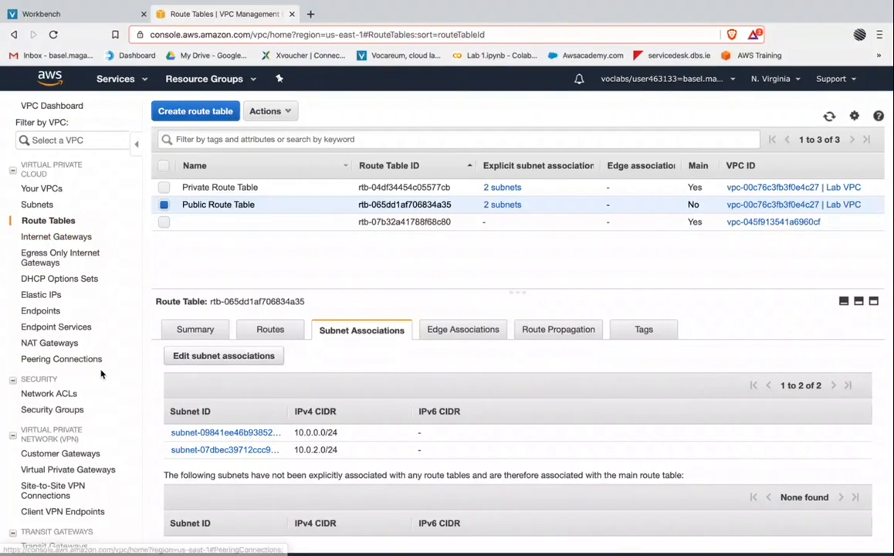
{"action": "scroll", "coordinate": [100, 374], "scroll_direction": "down", "scroll_amount": 2}
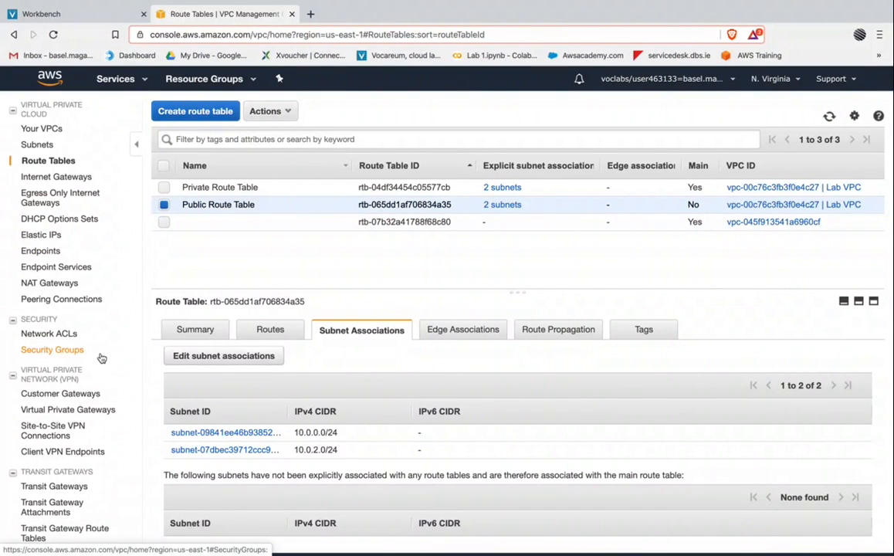
{"action": "scroll", "coordinate": [101, 358], "scroll_direction": "down", "scroll_amount": 3}
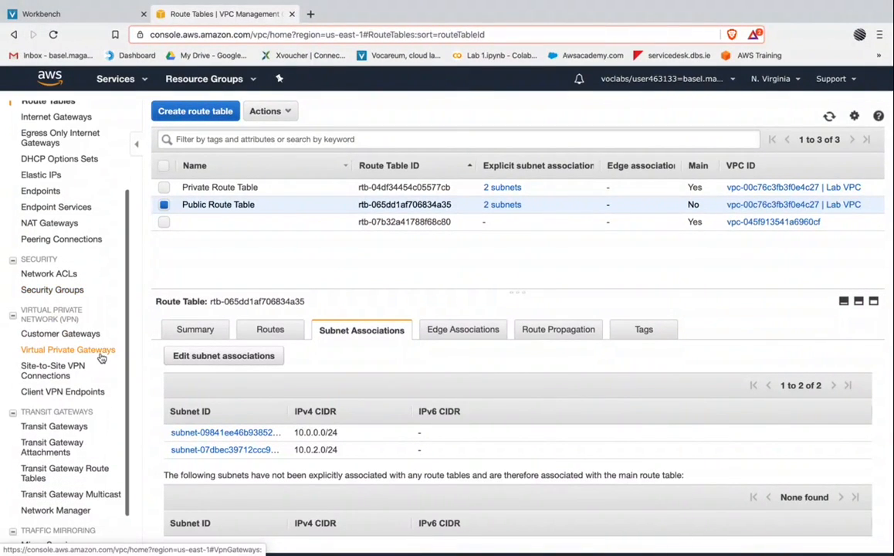
{"action": "scroll", "coordinate": [101, 358], "scroll_direction": "up", "scroll_amount": 5}
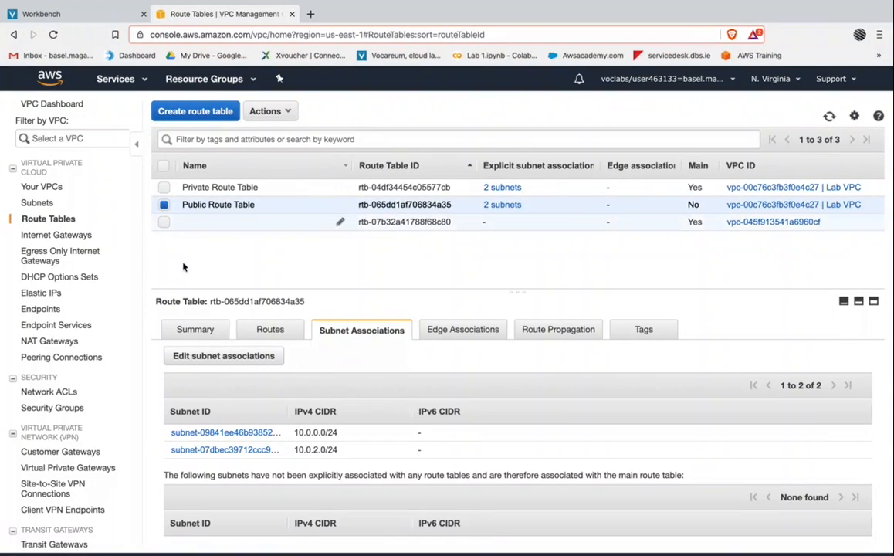
{"action": "left_click", "coordinate": [46, 408]}
{"action": "left_click", "coordinate": [190, 113]}
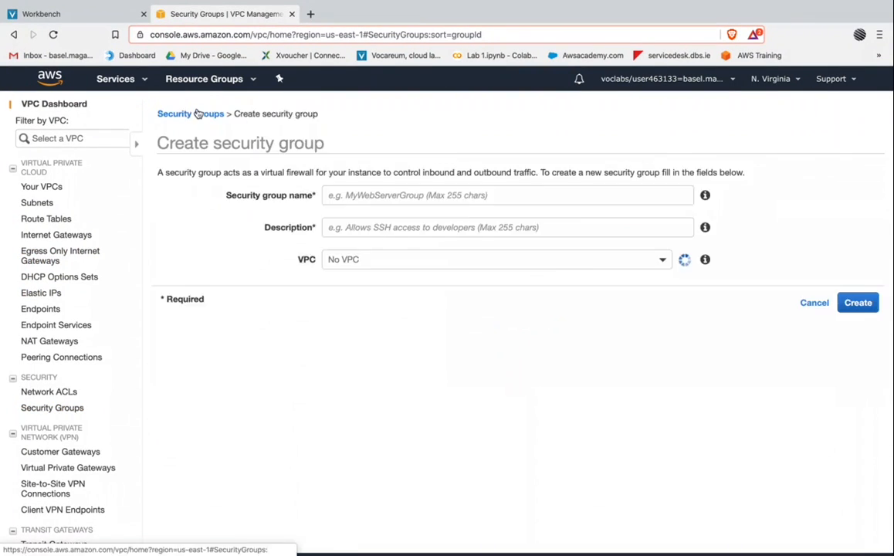
Step: Copy the security group name from the Workbench lab guide and enter Web Security Group as the new group's name
{"action": "left_click", "coordinate": [67, 16]}
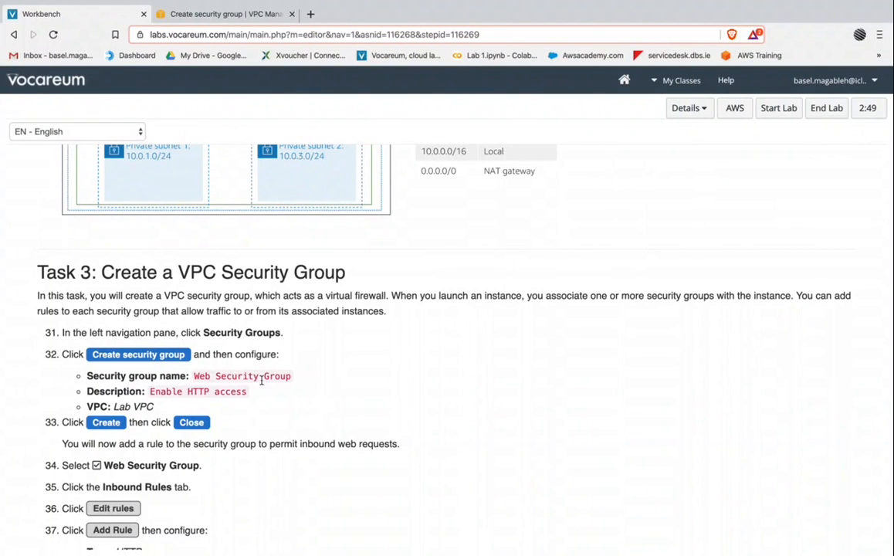
{"action": "left_click_drag", "start_coordinate": [195, 375], "coordinate": [323, 375]}
{"action": "key", "text": "ctrl+c"}
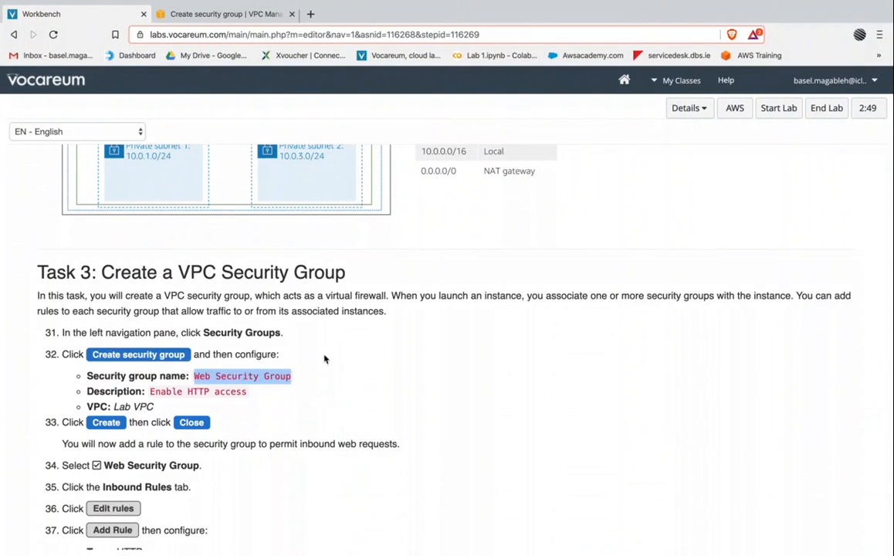
{"action": "left_click", "coordinate": [190, 14]}
{"action": "left_click", "coordinate": [223, 195]}
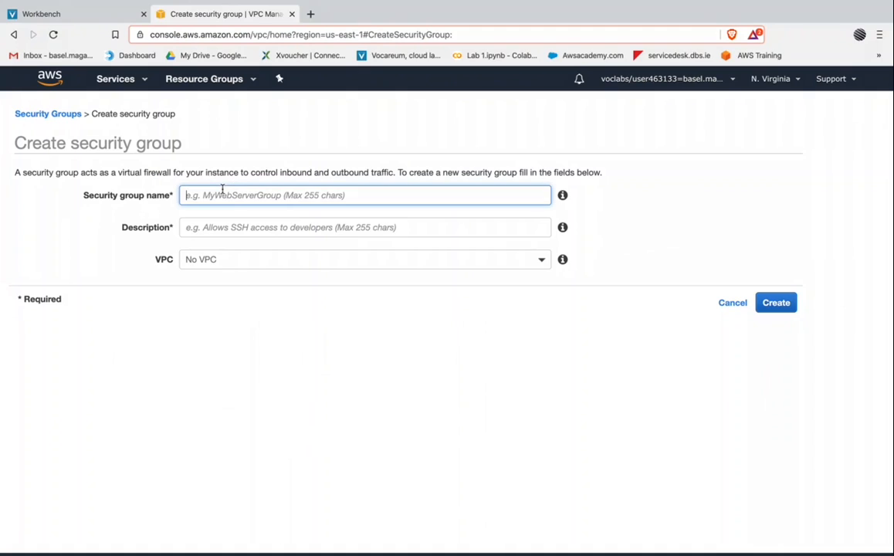
{"action": "key", "text": "ctrl+v"}
{"action": "key", "text": "Tab"}
Step: Enter Allow WEB access as the security group's description
{"action": "left_click", "coordinate": [219, 234]}
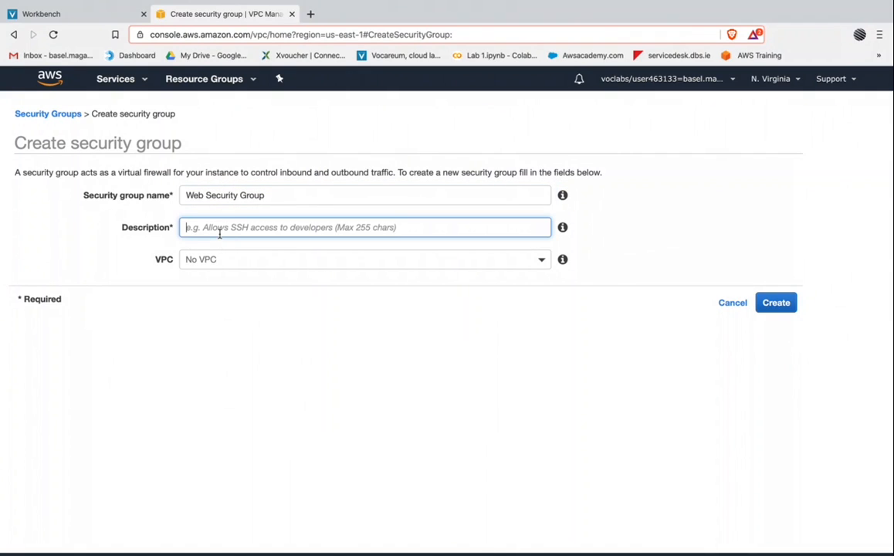
{"action": "type", "text": "Allow"}
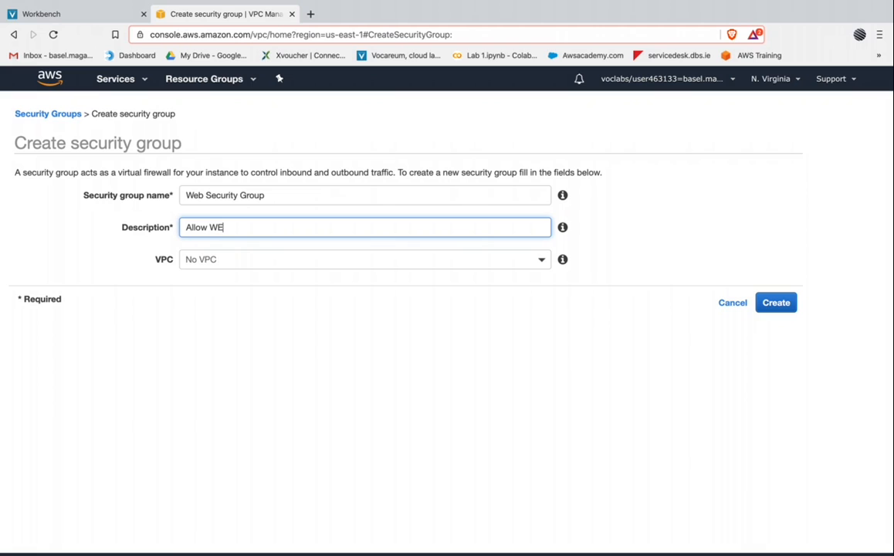
{"action": "type", "text": "WEB Traffic"}
{"action": "key", "text": "Tab"}
{"action": "left_click", "coordinate": [256, 227]}
{"action": "double_click", "coordinate": [242, 227]}
{"action": "right_click", "coordinate": [241, 227]}
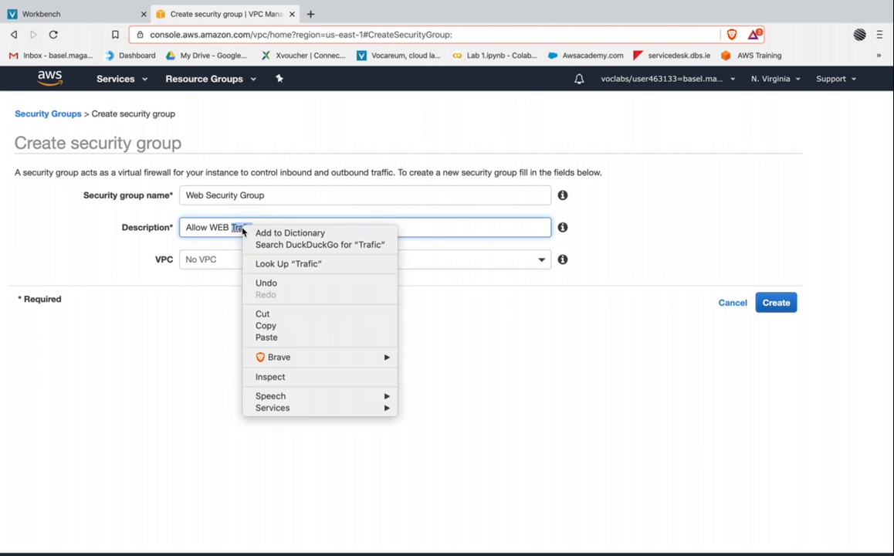
{"action": "key", "text": "BackSpace"}
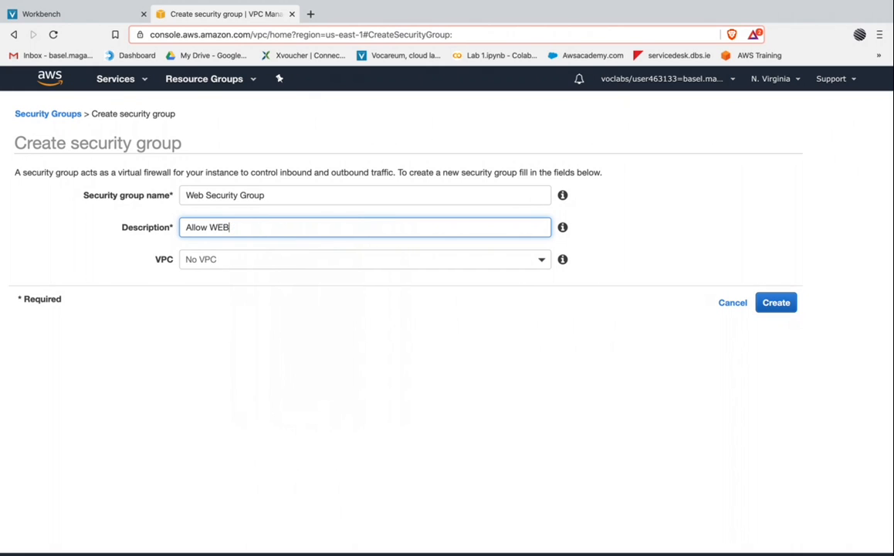
{"action": "type", "text": "trafice"}
Step: Select Lab VPC as the security group's VPC, create the group and return to the security group list
{"action": "left_click", "coordinate": [225, 258]}
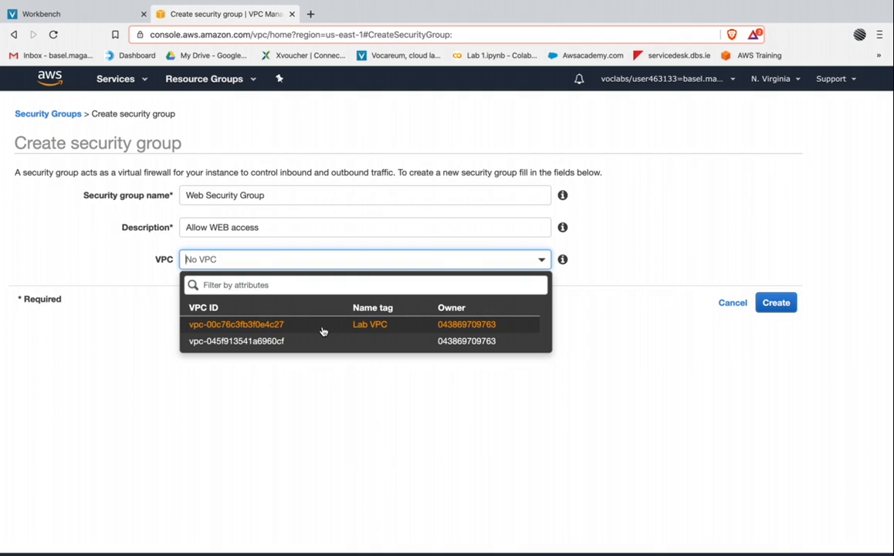
{"action": "left_click", "coordinate": [323, 331]}
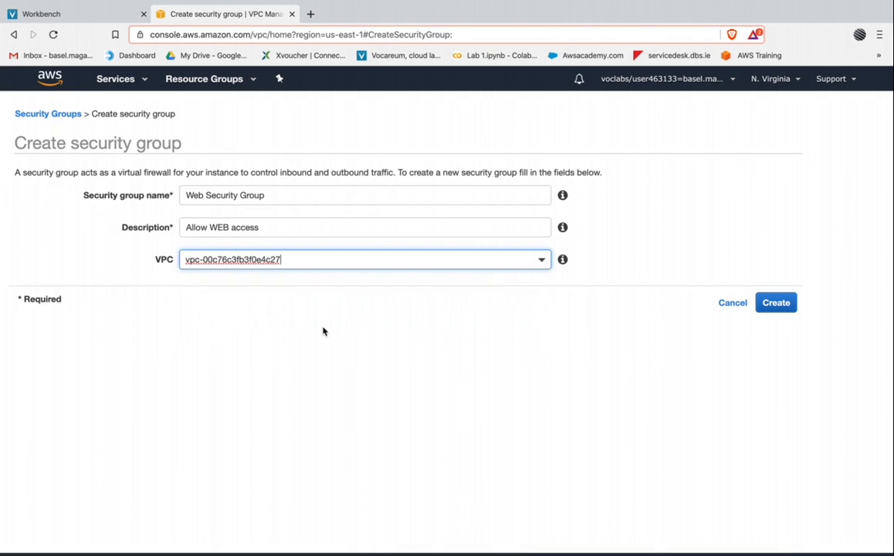
{"action": "left_click", "coordinate": [245, 260]}
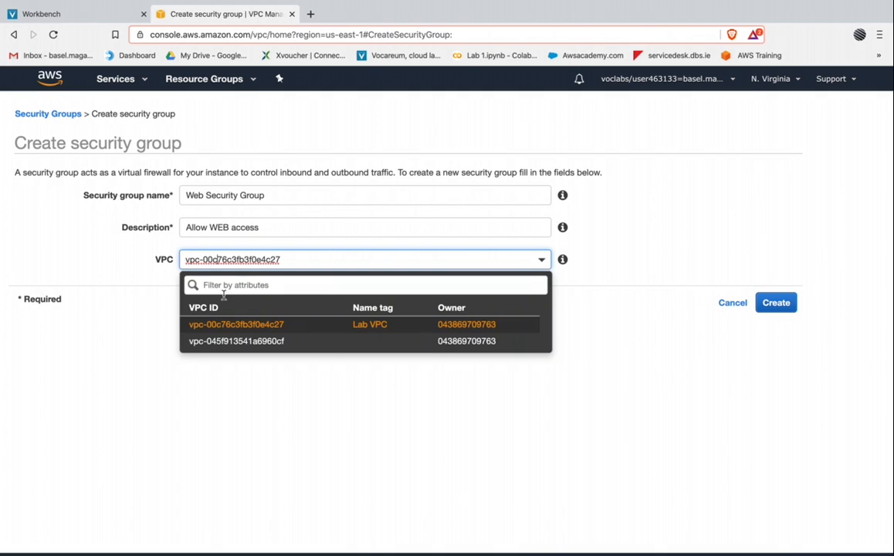
{"action": "left_click", "coordinate": [265, 327]}
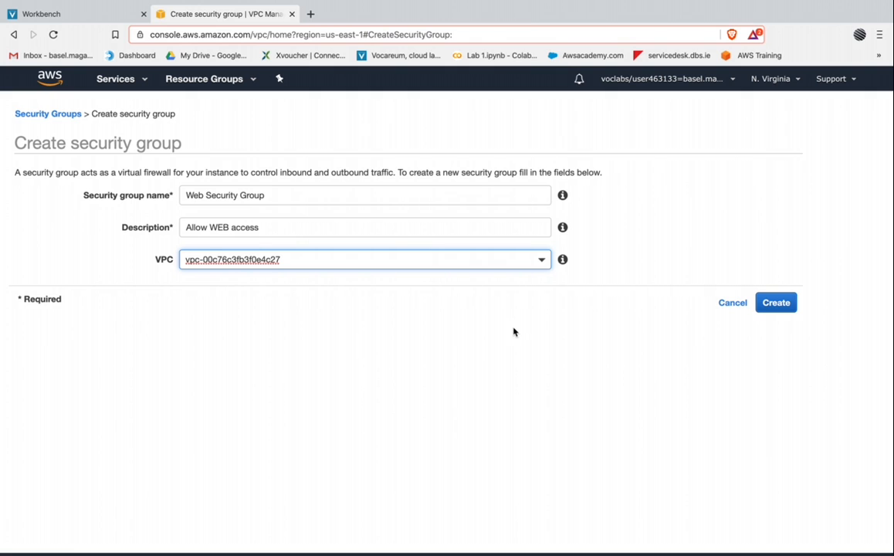
{"action": "left_click", "coordinate": [775, 303]}
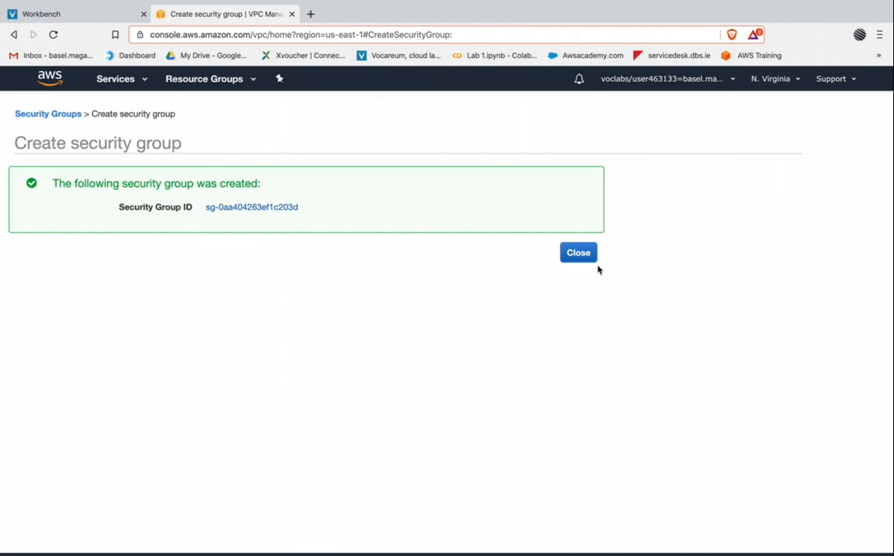
{"action": "left_click", "coordinate": [579, 257]}
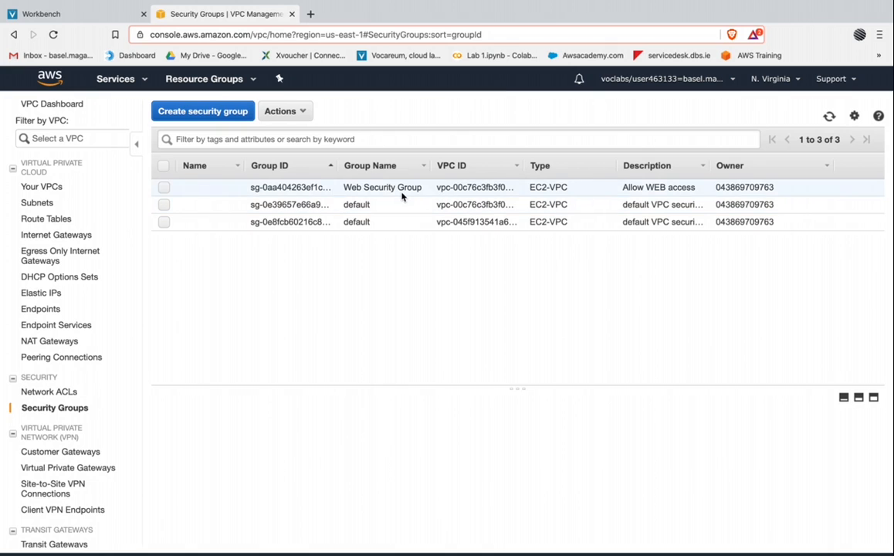
Step: Select Web Security Group and examine its inbound and outbound rules
{"action": "left_click", "coordinate": [401, 193]}
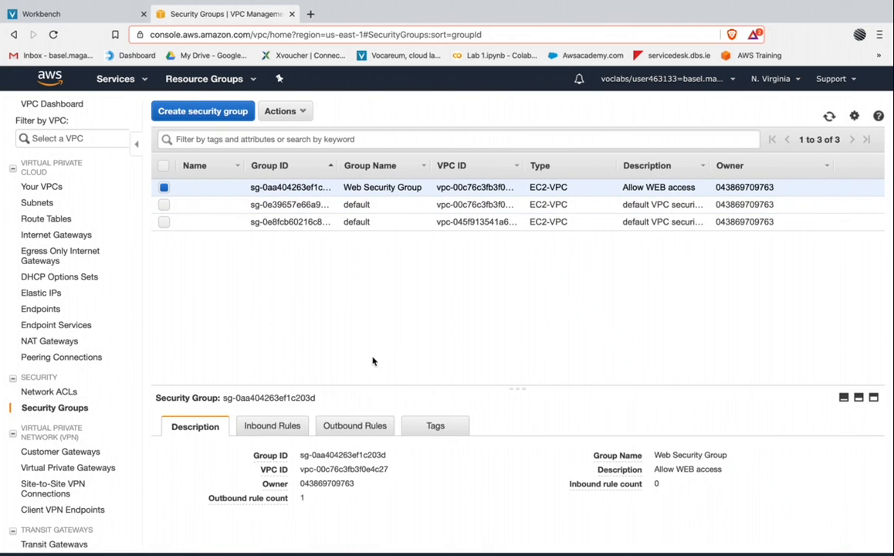
{"action": "left_click", "coordinate": [286, 424]}
{"action": "scroll", "coordinate": [233, 467], "scroll_direction": "down", "scroll_amount": 1}
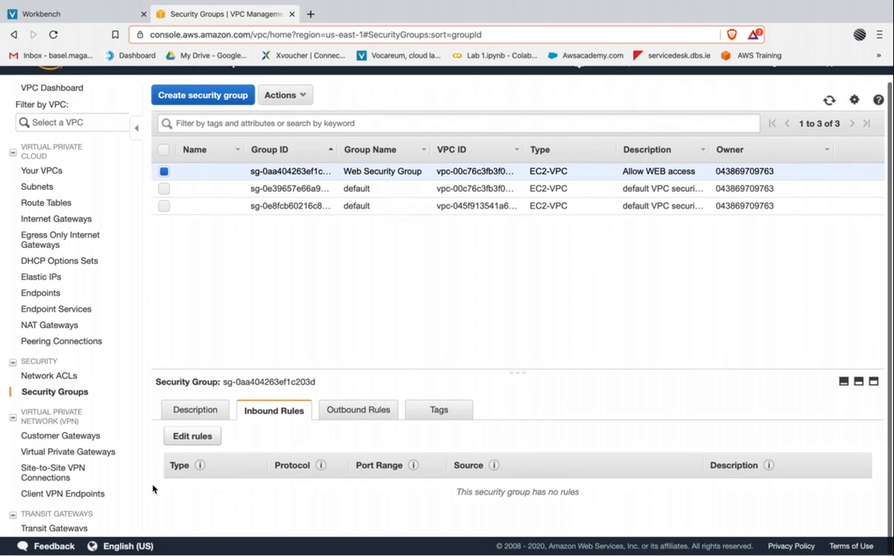
{"action": "left_click", "coordinate": [355, 410]}
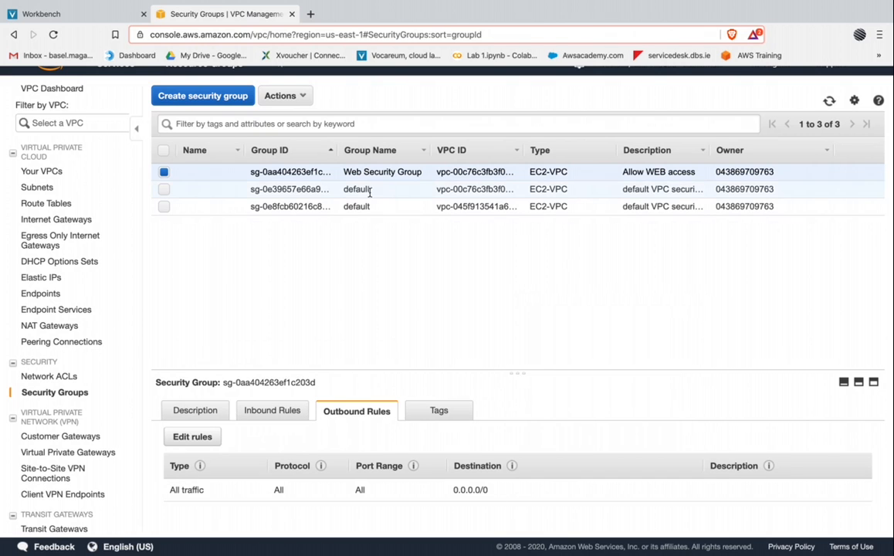
Step: Switch to the Workbench lab guide and read the steps for adding an inbound HTTP rule to Web Security Group
{"action": "left_click", "coordinate": [92, 16]}
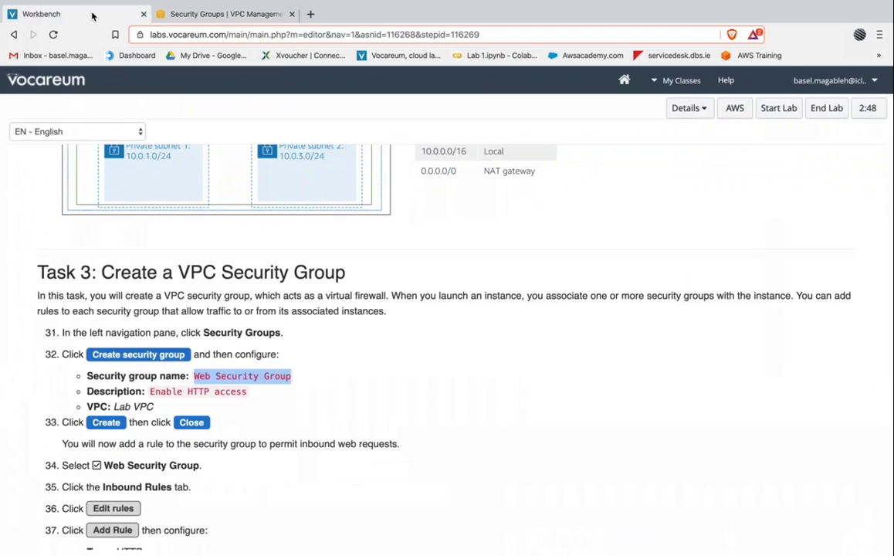
{"action": "scroll", "coordinate": [231, 262], "scroll_direction": "down", "scroll_amount": 1}
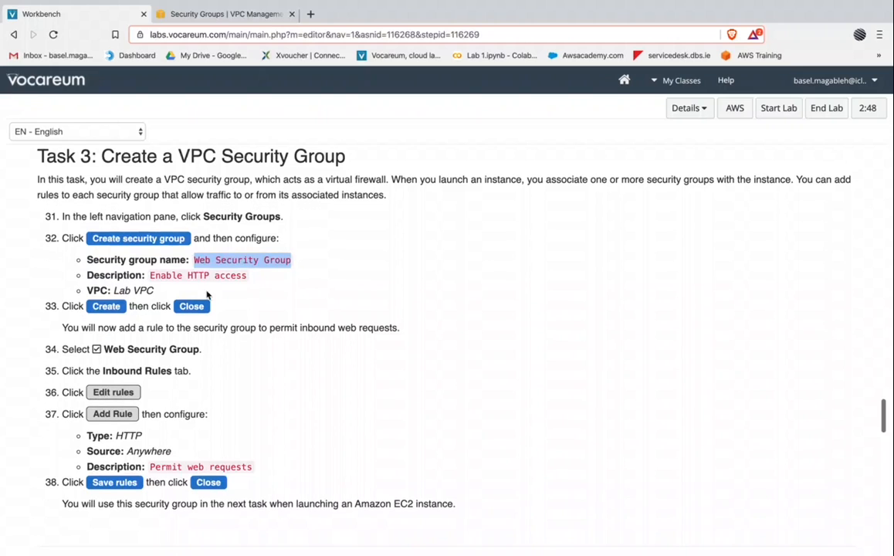
{"action": "scroll", "coordinate": [77, 299], "scroll_direction": "down", "scroll_amount": 3}
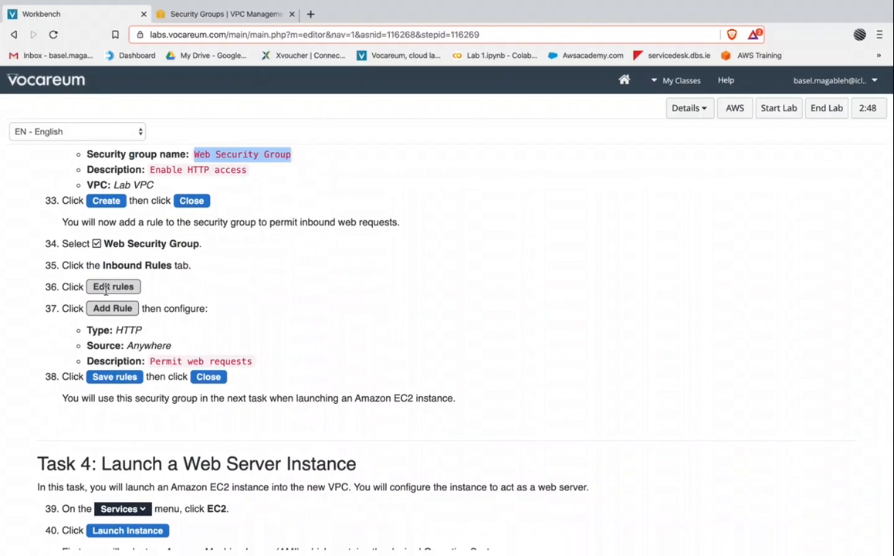
Step: Copy the rule description Permit web requests from step 37 of the lab guide
{"action": "double_click", "coordinate": [102, 286]}
{"action": "double_click", "coordinate": [132, 244]}
{"action": "left_click", "coordinate": [147, 265]}
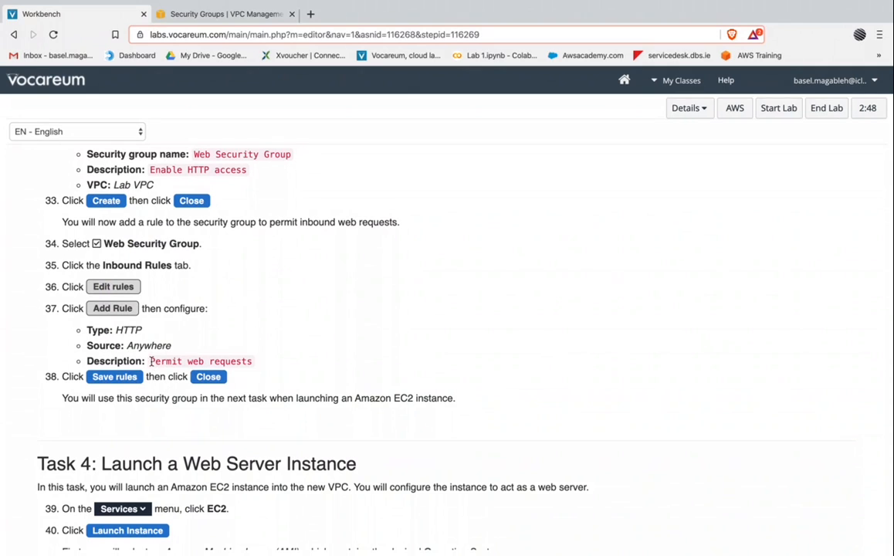
{"action": "left_click_drag", "start_coordinate": [149, 361], "coordinate": [258, 361]}
{"action": "key", "text": "super+c"}
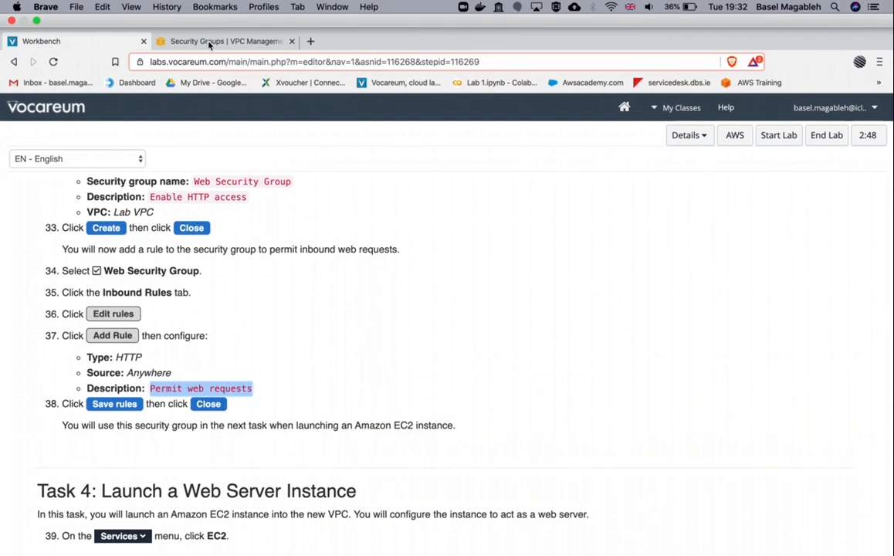
Step: Switch to the AWS console, open Web Security Group's inbound rules for editing and add a new rule
{"action": "left_click", "coordinate": [226, 10]}
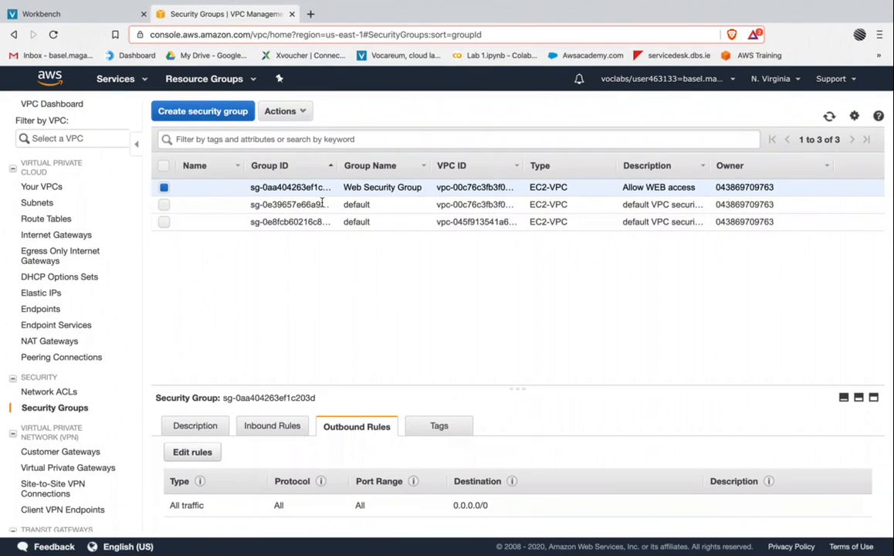
{"action": "left_click", "coordinate": [308, 221]}
{"action": "left_click", "coordinate": [308, 189]}
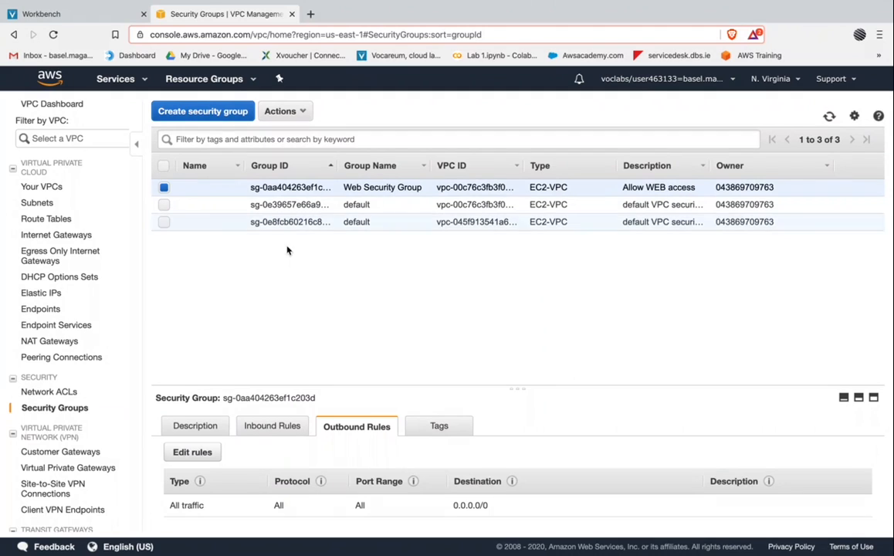
{"action": "left_click", "coordinate": [191, 428]}
{"action": "left_click", "coordinate": [268, 429]}
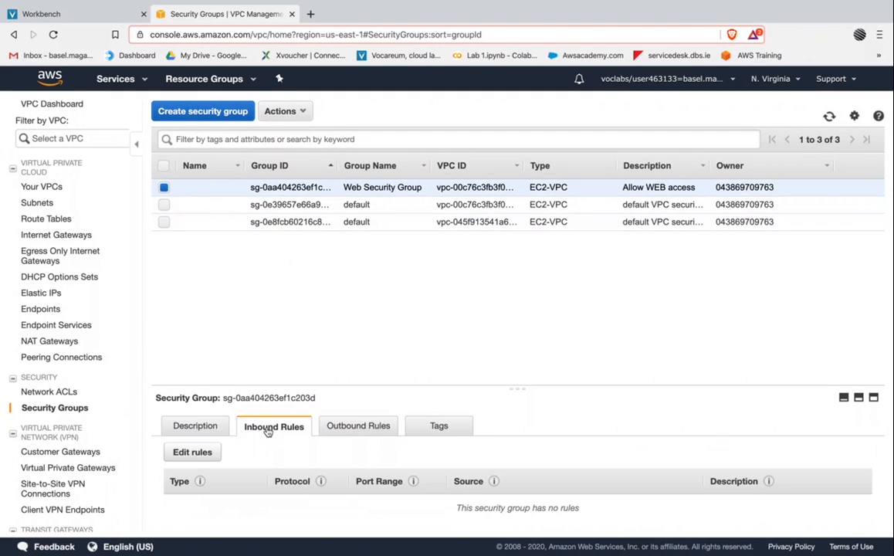
{"action": "left_click", "coordinate": [199, 459]}
{"action": "left_click", "coordinate": [46, 258]}
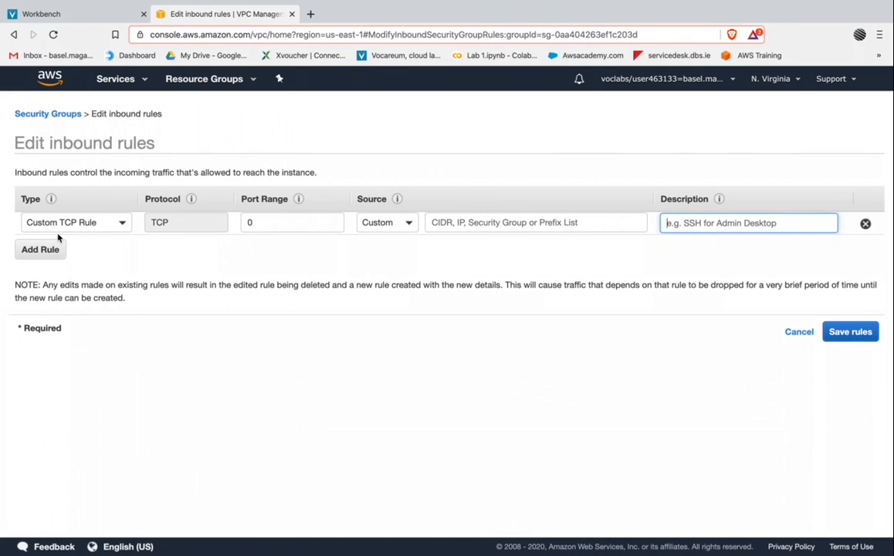
Step: Set the new inbound rule's type to HTTP and its source to Anywhere
{"action": "left_click", "coordinate": [69, 224]}
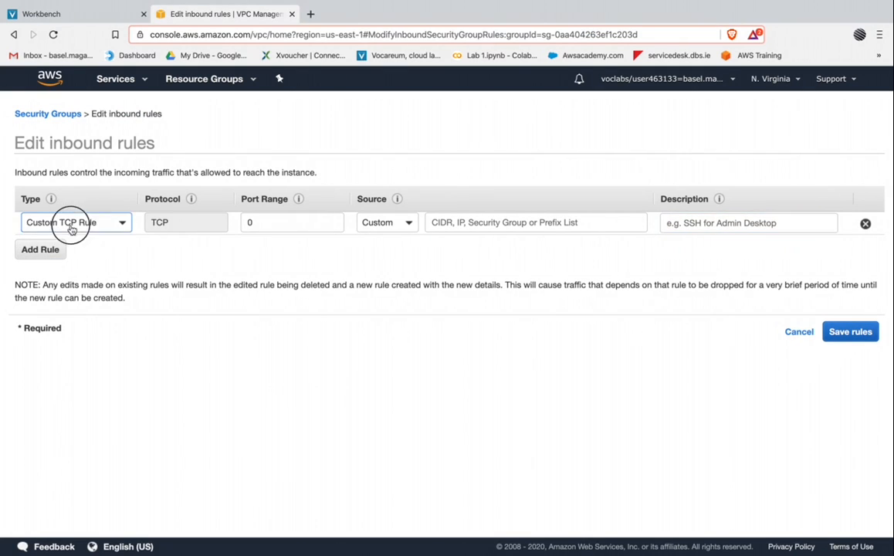
{"action": "scroll", "coordinate": [96, 299], "scroll_direction": "down", "scroll_amount": 10}
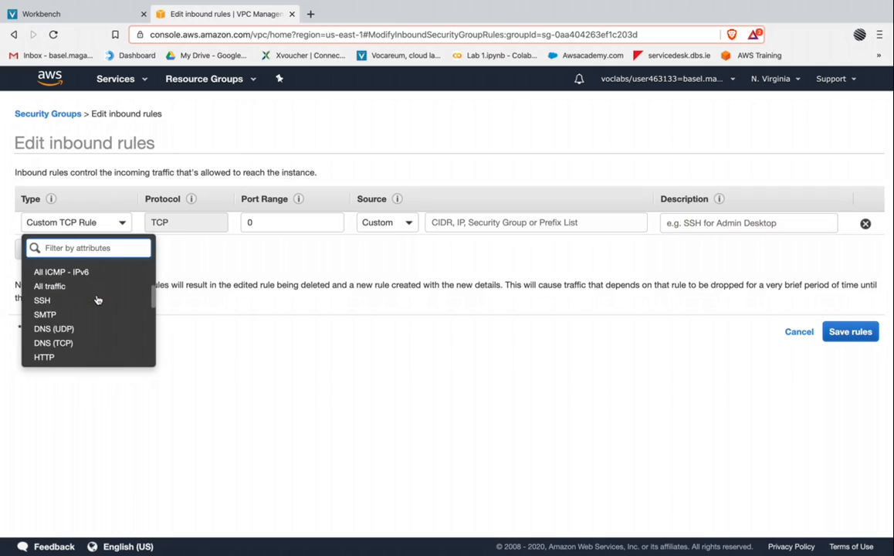
{"action": "scroll", "coordinate": [97, 300], "scroll_direction": "up", "scroll_amount": 2}
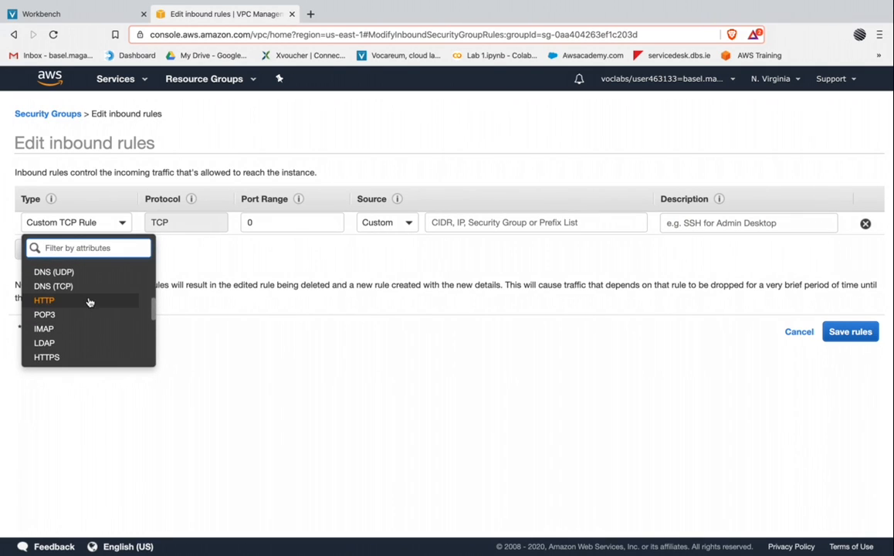
{"action": "left_click", "coordinate": [44, 301]}
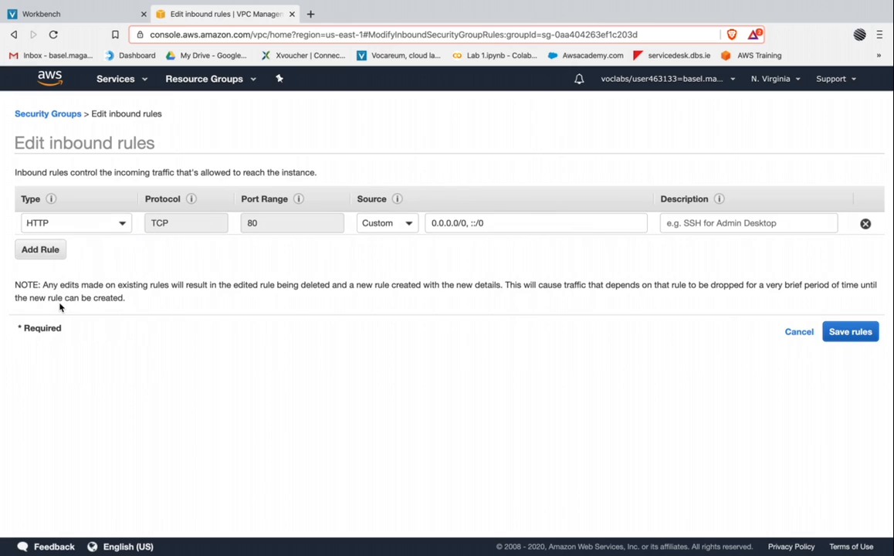
{"action": "double_click", "coordinate": [265, 222]}
{"action": "left_click", "coordinate": [388, 223]}
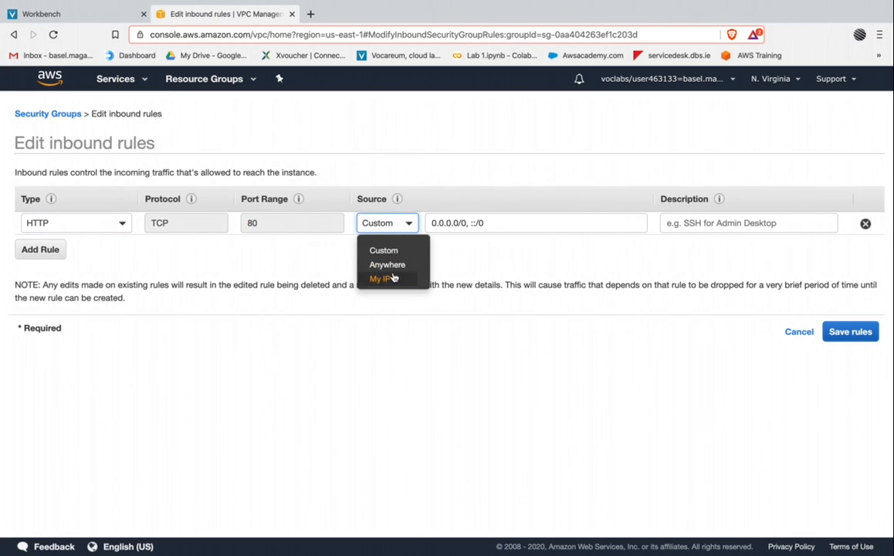
{"action": "left_click", "coordinate": [393, 266]}
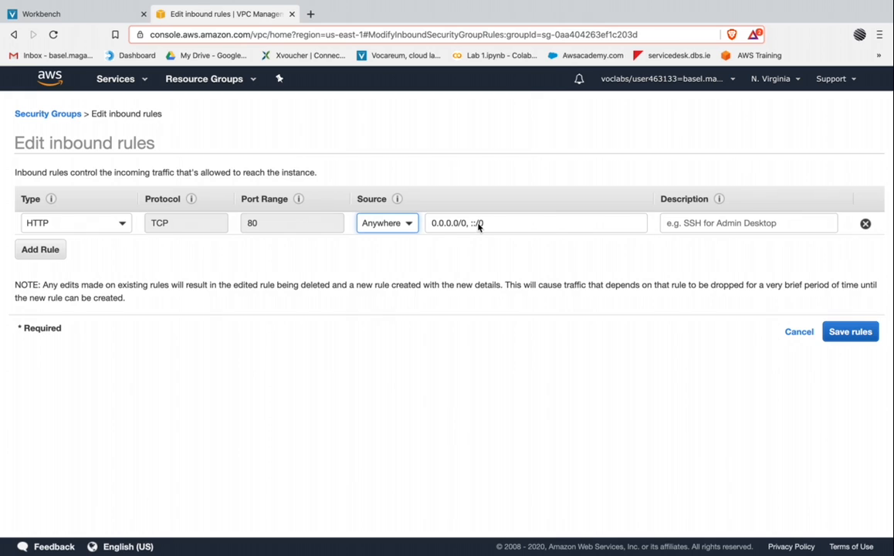
Step: Enter Permit web requests as the rule's description, save the inbound rules and return to the security group list
{"action": "left_click", "coordinate": [680, 219]}
{"action": "key", "text": "super+v"}
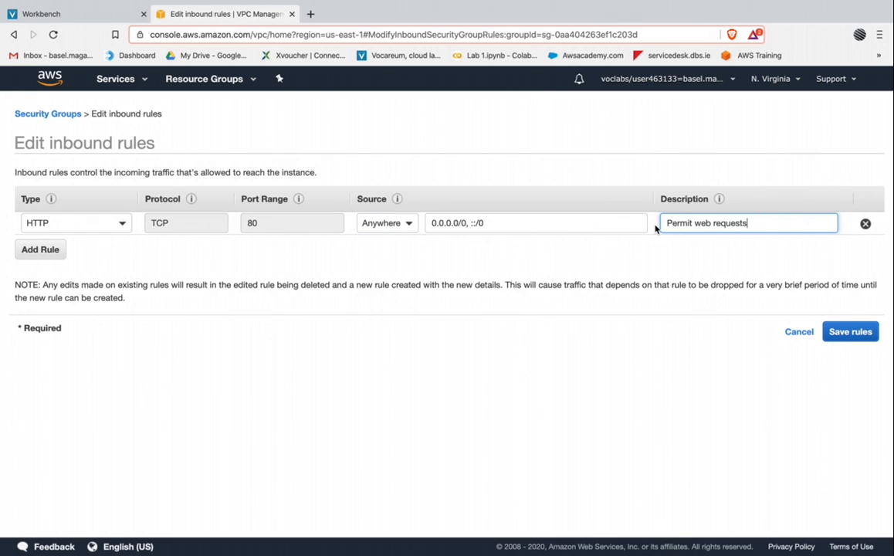
{"action": "left_click", "coordinate": [849, 332]}
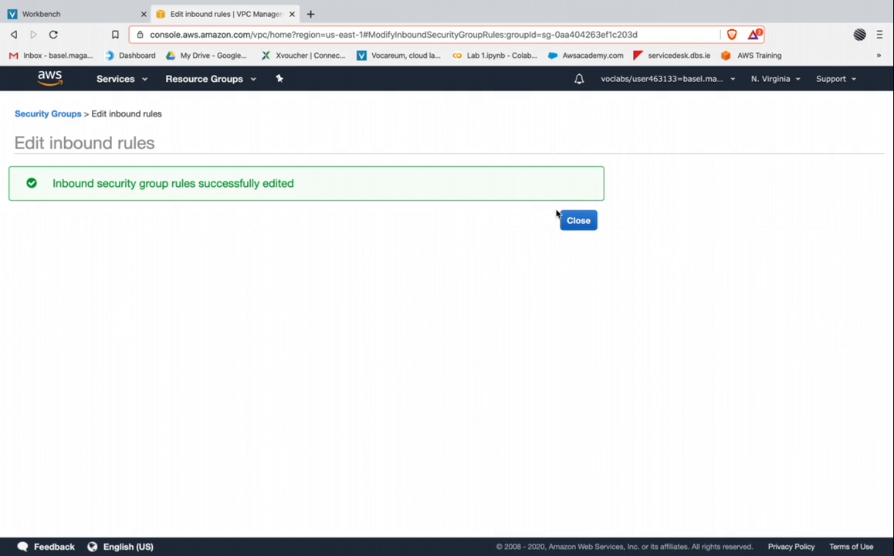
{"action": "left_click", "coordinate": [579, 221]}
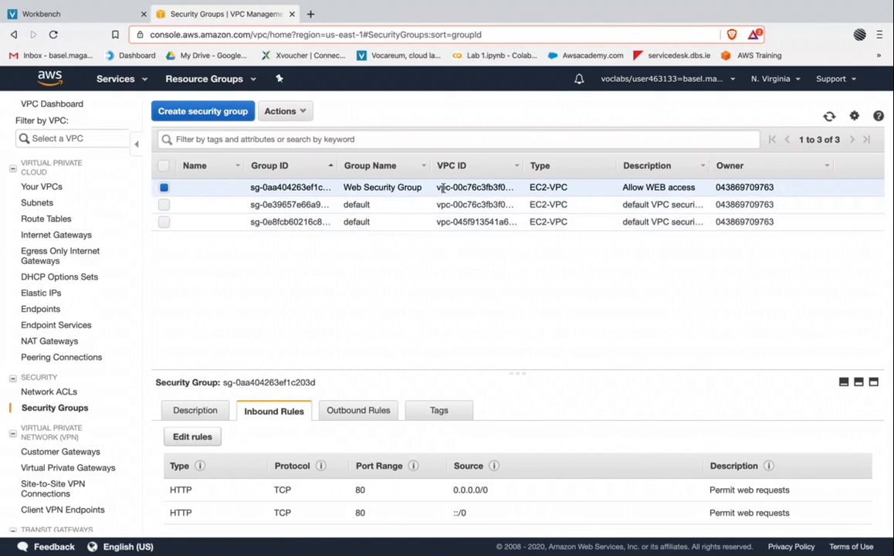
Step: Switch to the Workbench lab guide and read the Task 4 instructions for launching a web server instance
{"action": "left_click", "coordinate": [77, 14]}
{"action": "scroll", "coordinate": [182, 250], "scroll_direction": "down", "scroll_amount": 3}
{"action": "scroll", "coordinate": [204, 281], "scroll_direction": "up", "scroll_amount": 1}
{"action": "scroll", "coordinate": [204, 281], "scroll_direction": "down", "scroll_amount": 1}
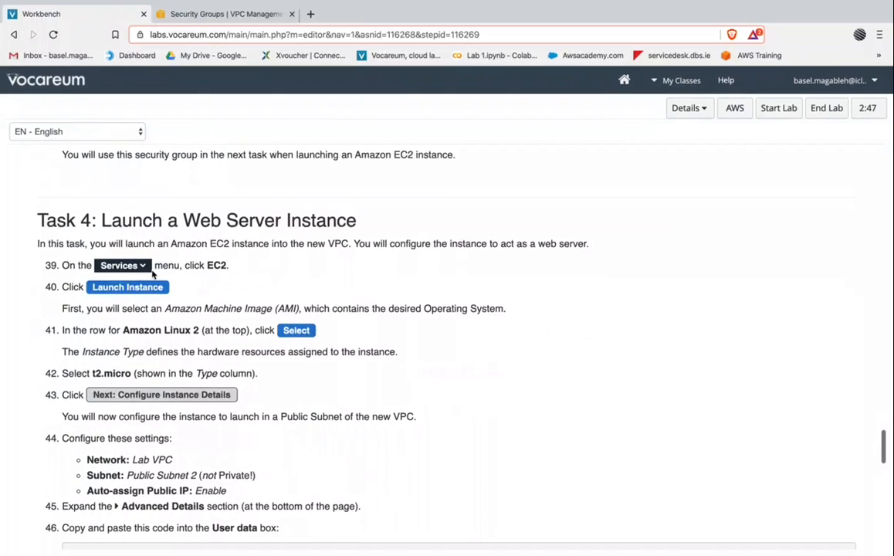
{"action": "double_click", "coordinate": [61, 222]}
{"action": "triple_click", "coordinate": [61, 222]}
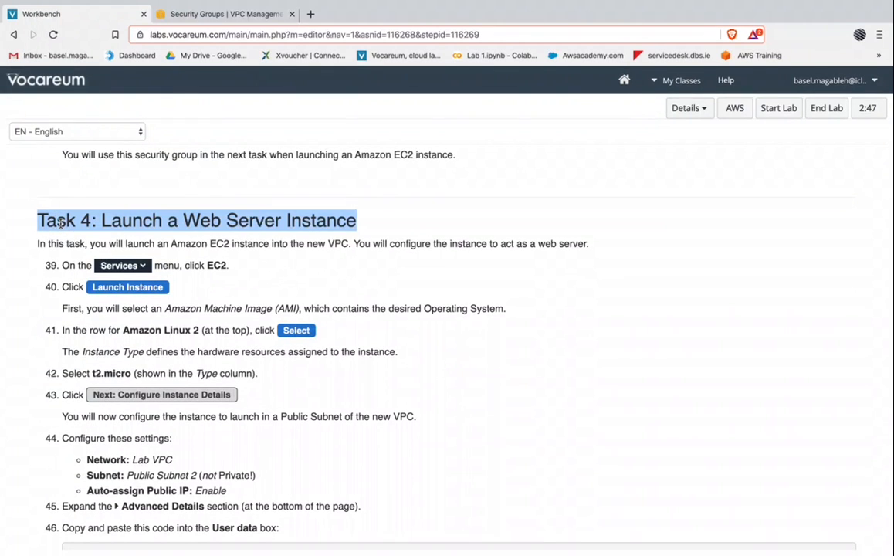
{"action": "scroll", "coordinate": [165, 281], "scroll_direction": "down", "scroll_amount": 1}
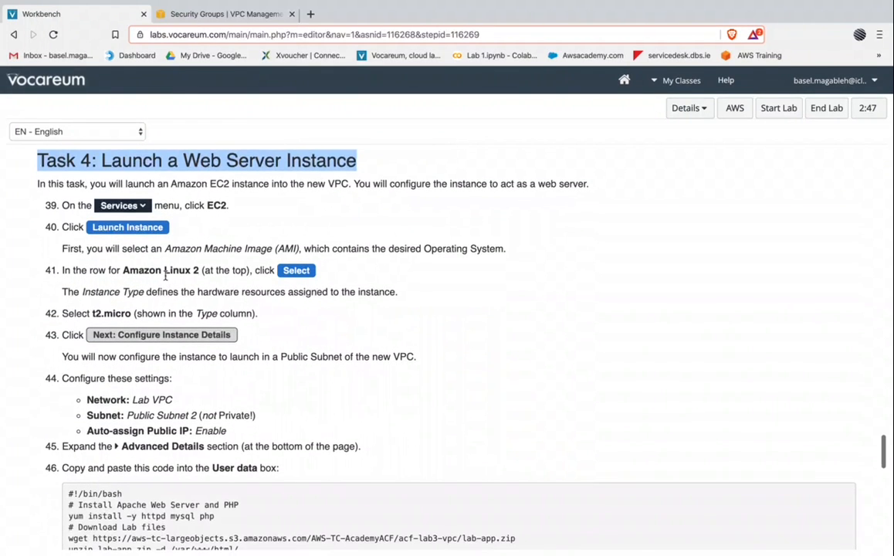
Step: Switch to the AWS console, open the EC2 service and start launching a new instance
{"action": "left_click", "coordinate": [198, 15]}
{"action": "left_click", "coordinate": [128, 79]}
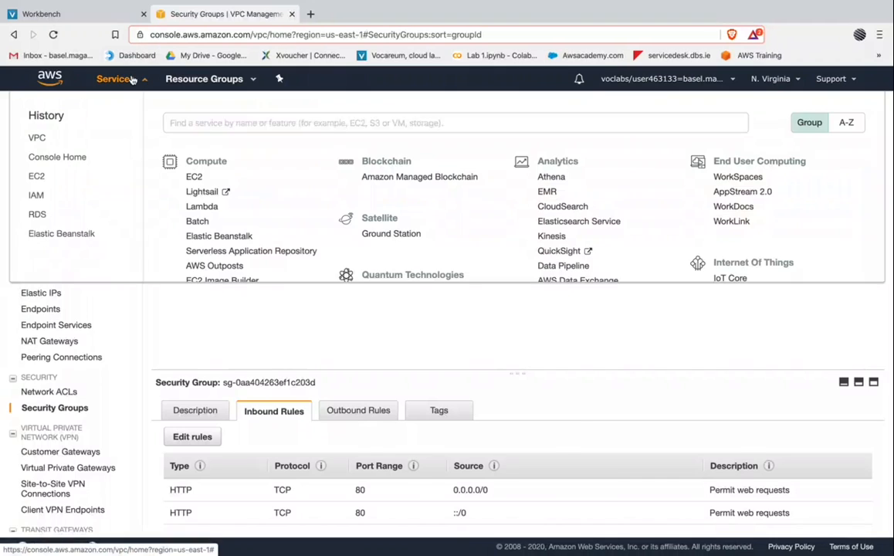
{"action": "left_click", "coordinate": [196, 178]}
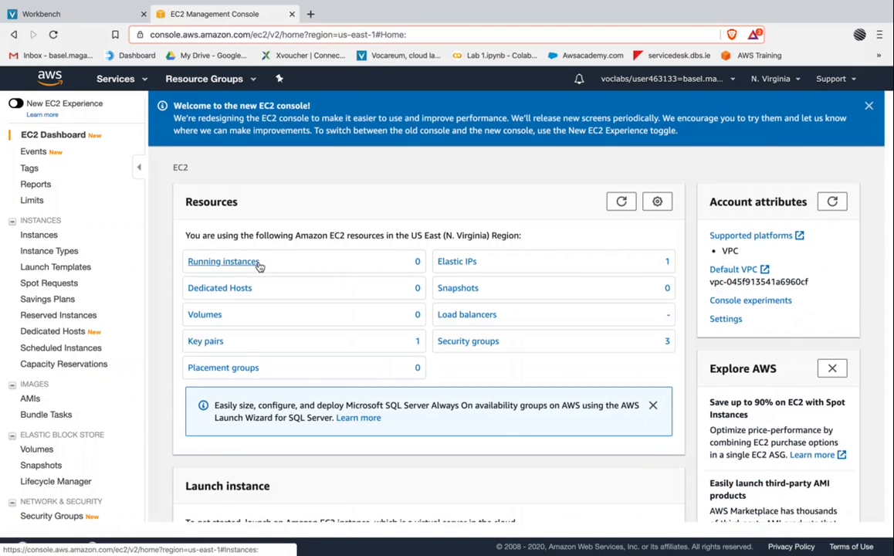
{"action": "scroll", "coordinate": [259, 266], "scroll_direction": "down", "scroll_amount": 3}
{"action": "left_click", "coordinate": [233, 373]}
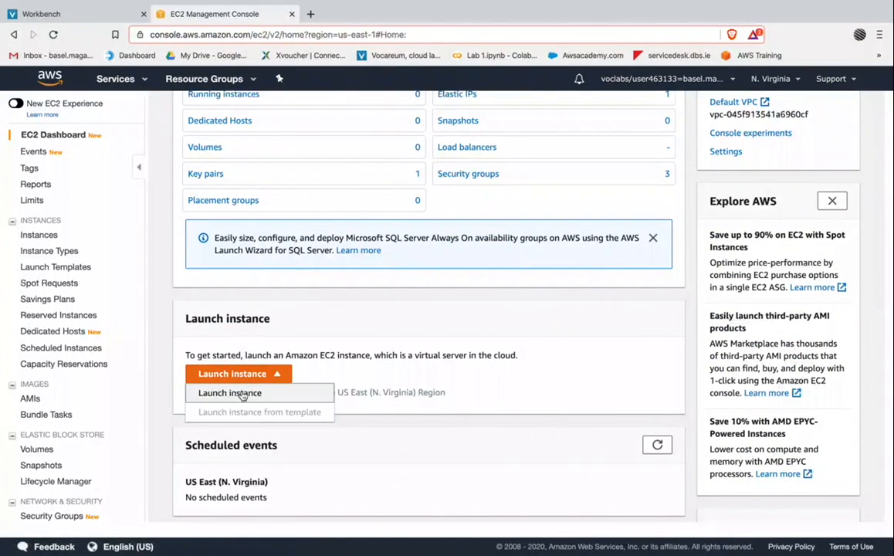
{"action": "left_click", "coordinate": [232, 393]}
Step: Check the lab guide's AMI step, choose Amazon Linux 2 AMI (HVM), 64-bit (x86), and continue to instance details with the t2.micro type
{"action": "left_click", "coordinate": [35, 15]}
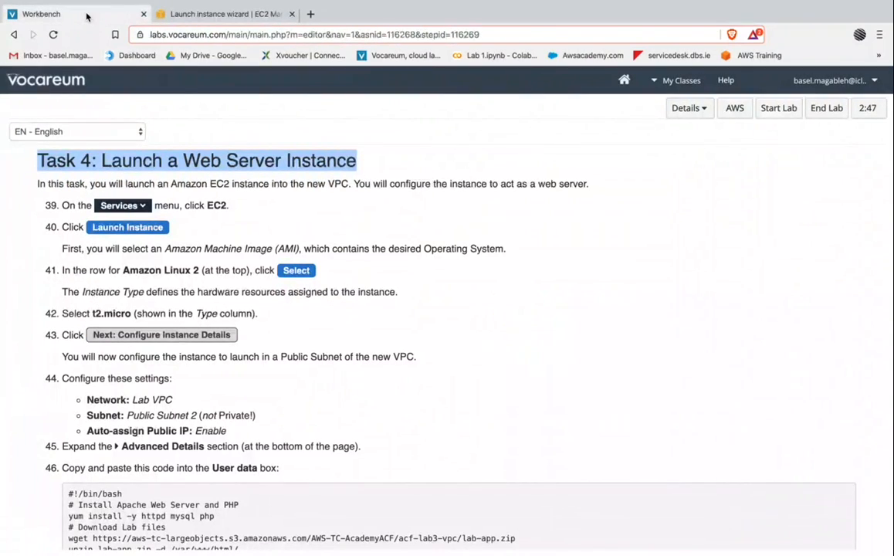
{"action": "scroll", "coordinate": [202, 216], "scroll_direction": "down", "scroll_amount": 1}
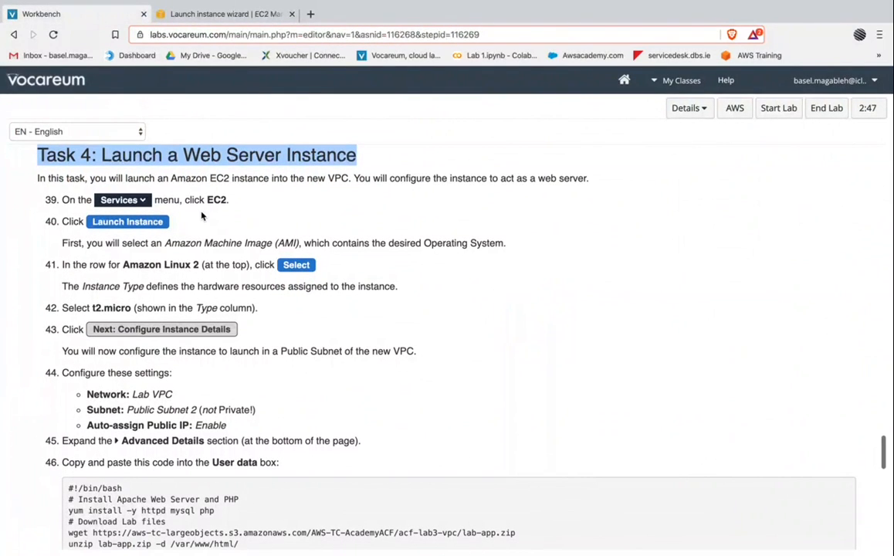
{"action": "triple_click", "coordinate": [83, 245]}
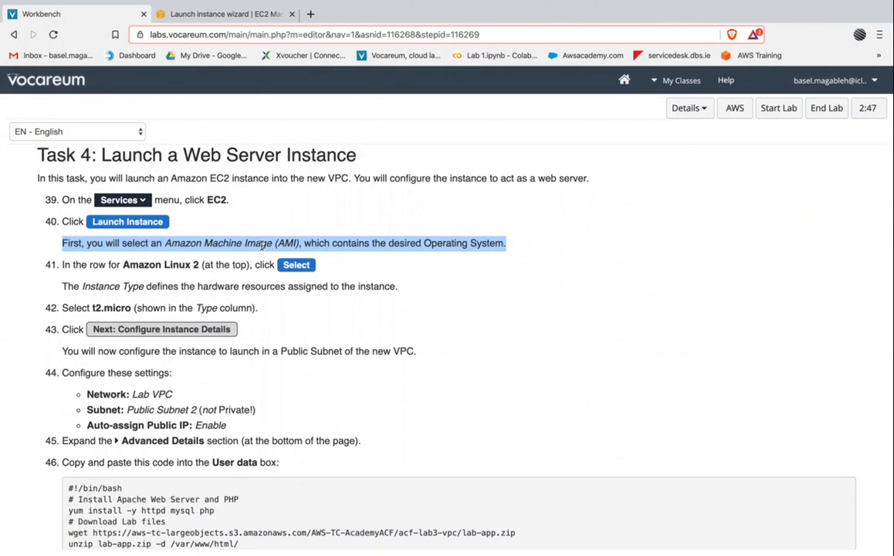
{"action": "left_click_drag", "start_coordinate": [122, 264], "coordinate": [202, 264]}
{"action": "left_click", "coordinate": [224, 14]}
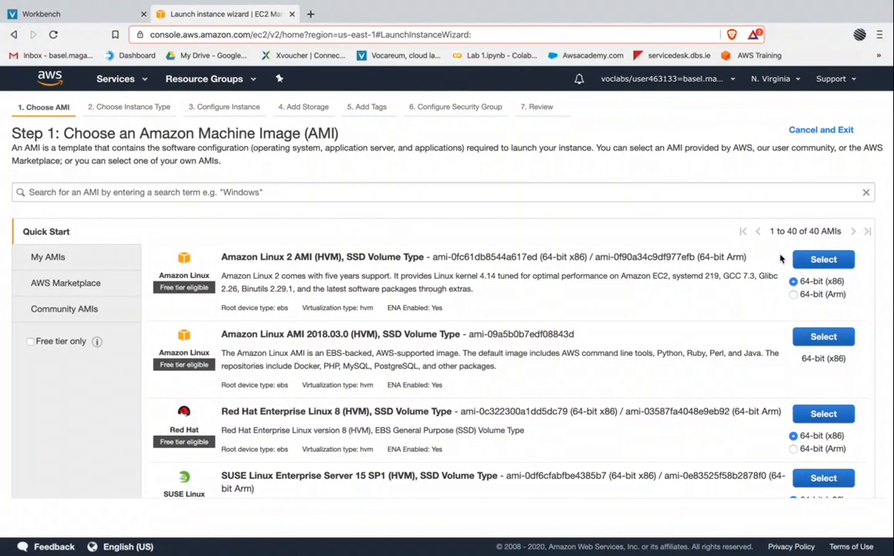
{"action": "triple_click", "coordinate": [239, 258]}
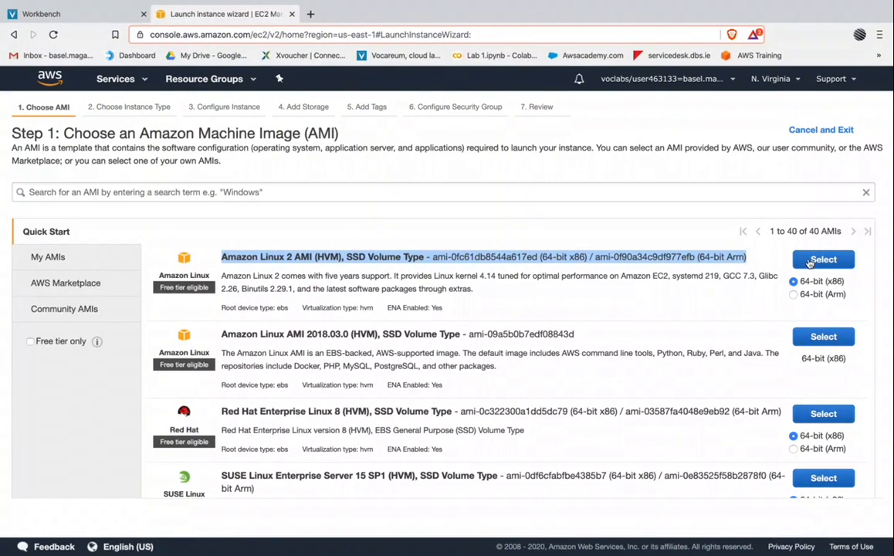
{"action": "left_click", "coordinate": [816, 261]}
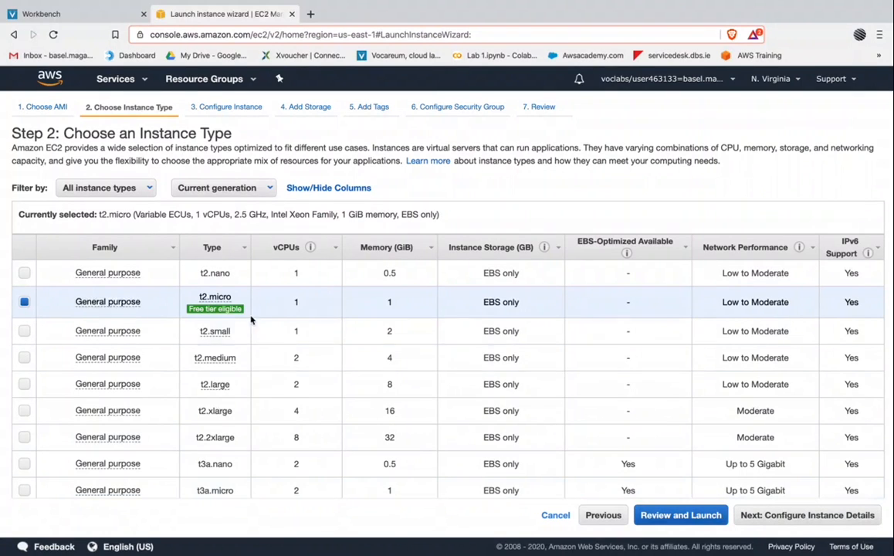
{"action": "left_click", "coordinate": [805, 516]}
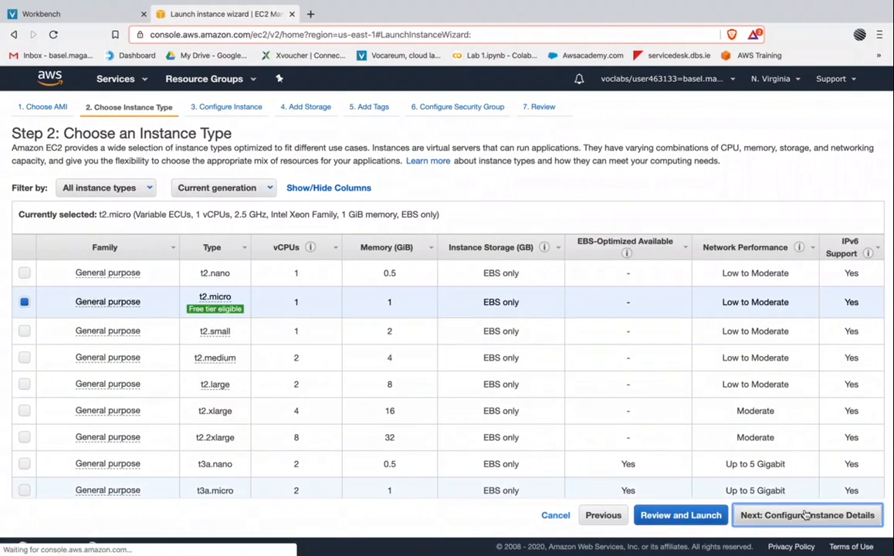
Step: Set the instance's network to Lab VPC, its subnet to Public subnet 2 and Auto-assign Public IP to Enable
{"action": "double_click", "coordinate": [238, 184]}
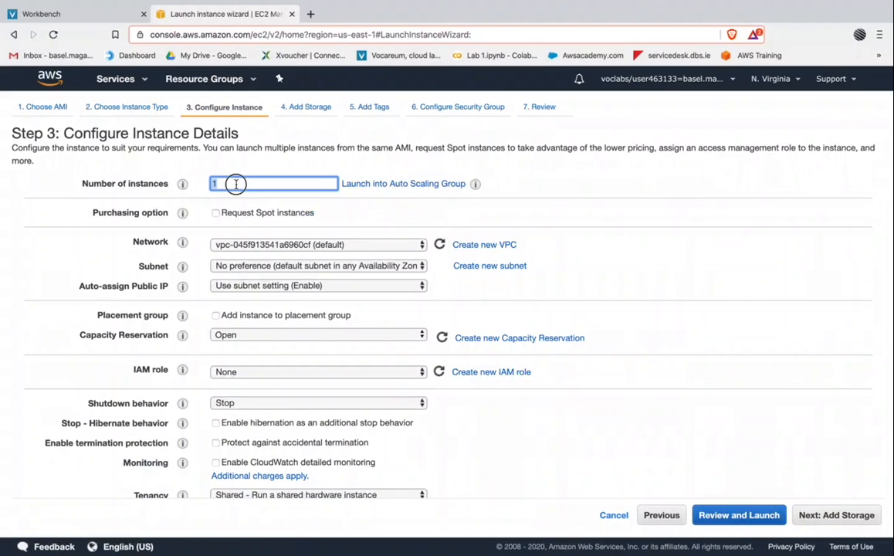
{"action": "left_click", "coordinate": [258, 243]}
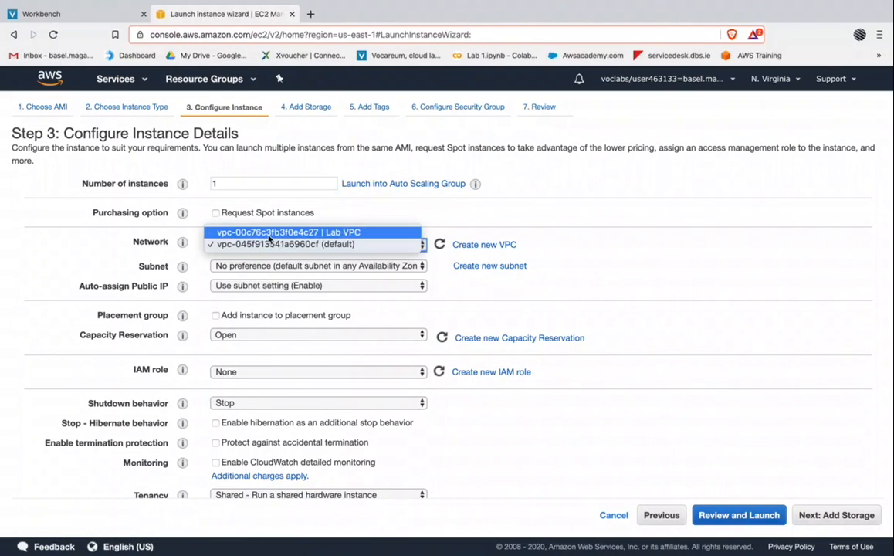
{"action": "left_click", "coordinate": [287, 235]}
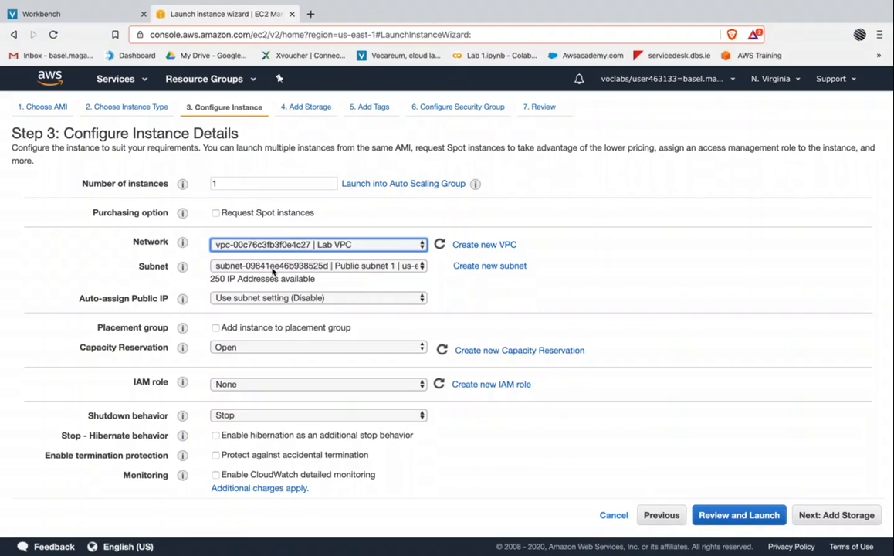
{"action": "left_click", "coordinate": [272, 267]}
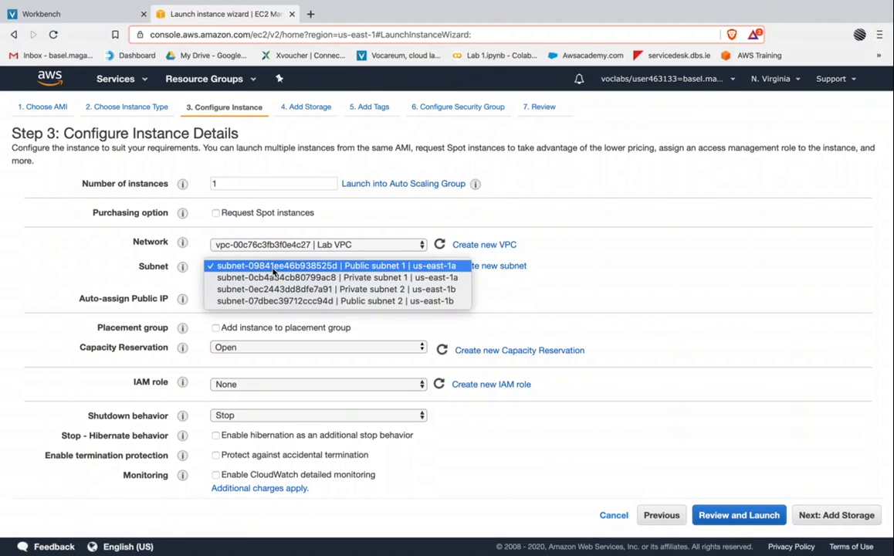
{"action": "left_click", "coordinate": [369, 302]}
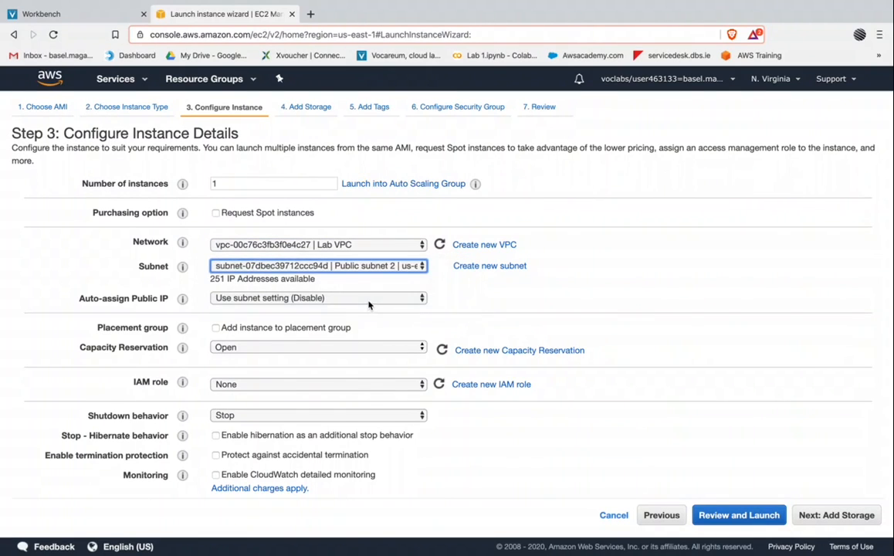
{"action": "left_click", "coordinate": [268, 303]}
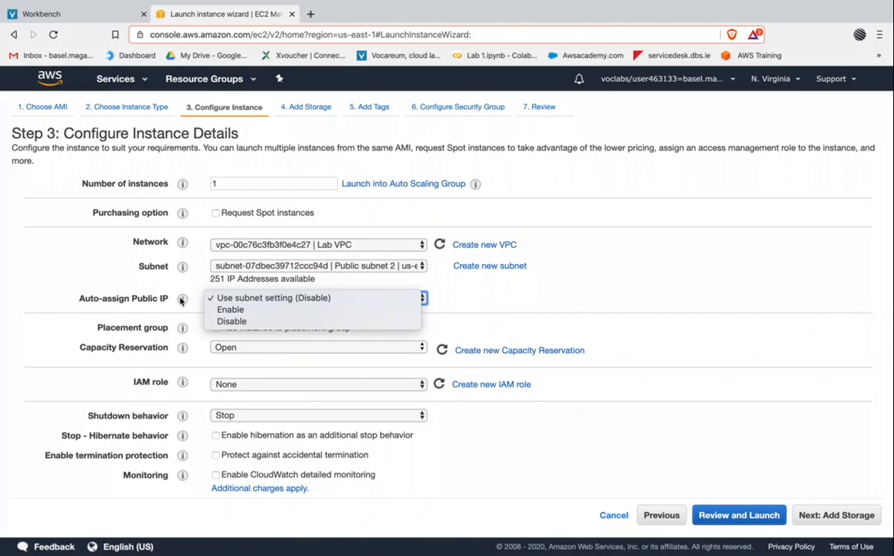
{"action": "left_click", "coordinate": [231, 309]}
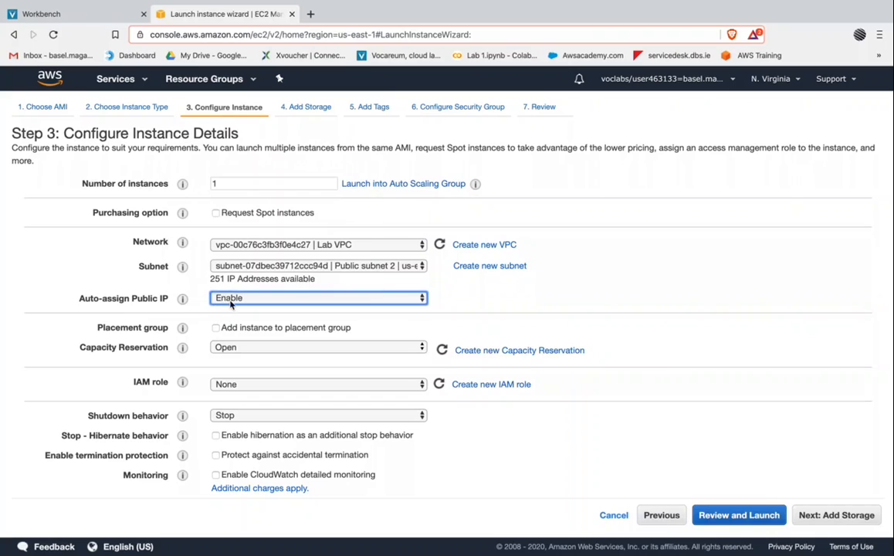
{"action": "left_click", "coordinate": [233, 302]}
{"action": "left_click", "coordinate": [233, 303]}
{"action": "left_click", "coordinate": [234, 302]}
{"action": "left_click", "coordinate": [232, 298]}
{"action": "left_click", "coordinate": [231, 298]}
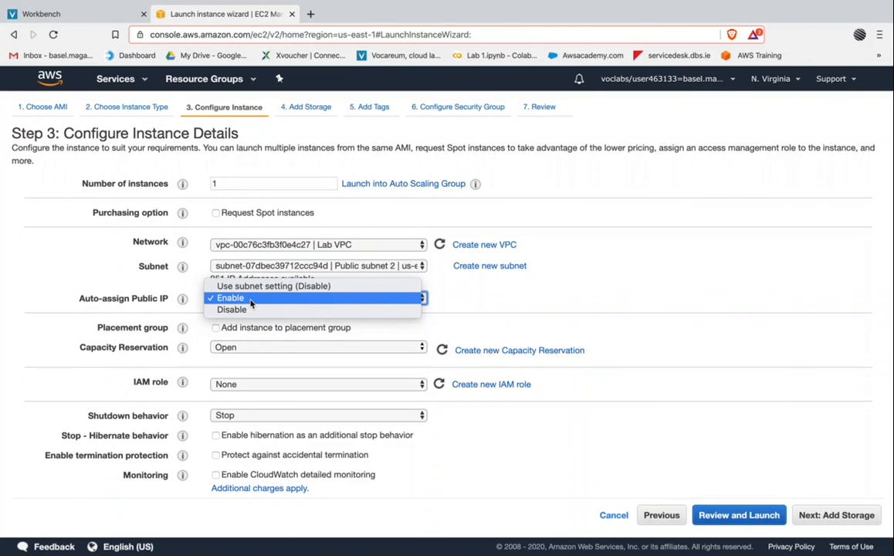
{"action": "left_click", "coordinate": [233, 298]}
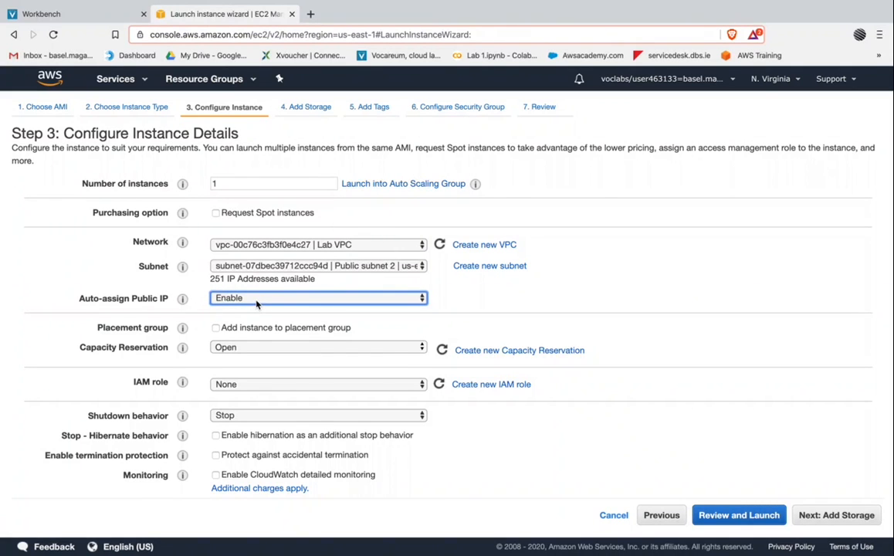
Step: Switch to the Workbench lab guide and copy the web server bash script given in step 46
{"action": "left_click", "coordinate": [46, 14]}
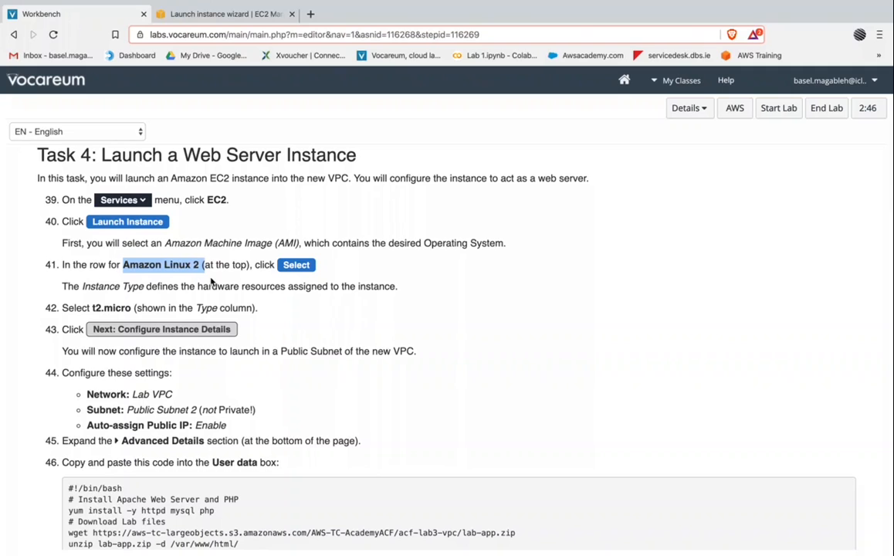
{"action": "scroll", "coordinate": [213, 282], "scroll_direction": "down", "scroll_amount": 2}
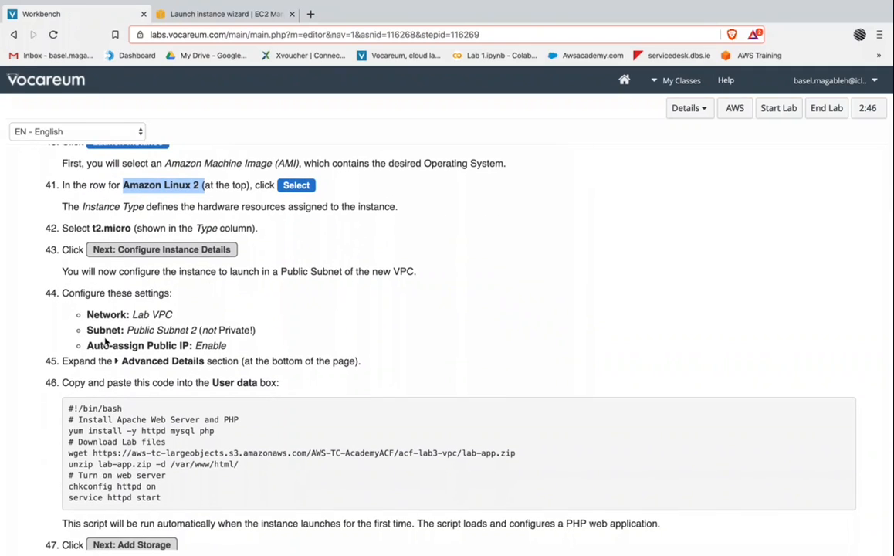
{"action": "scroll", "coordinate": [199, 349], "scroll_direction": "down", "scroll_amount": 1}
{"action": "scroll", "coordinate": [199, 349], "scroll_direction": "down", "scroll_amount": 1}
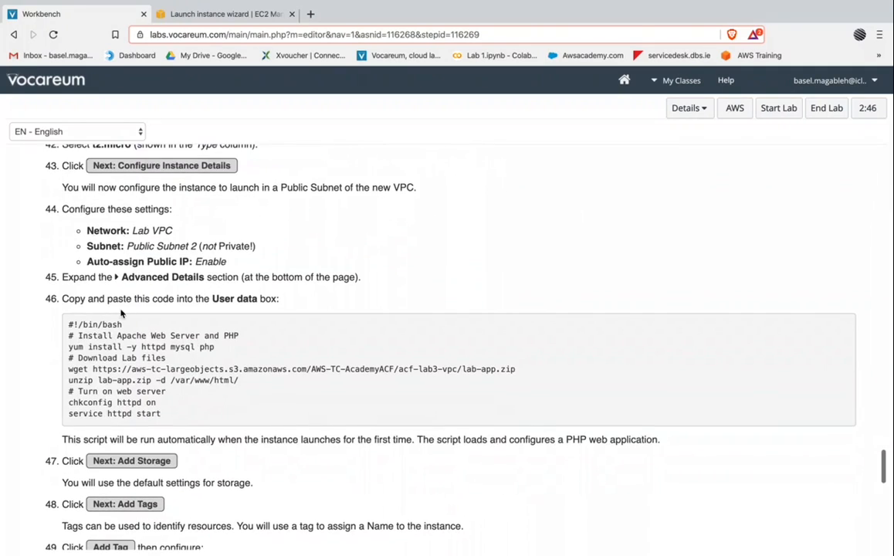
{"action": "left_click_drag", "start_coordinate": [70, 324], "coordinate": [205, 418]}
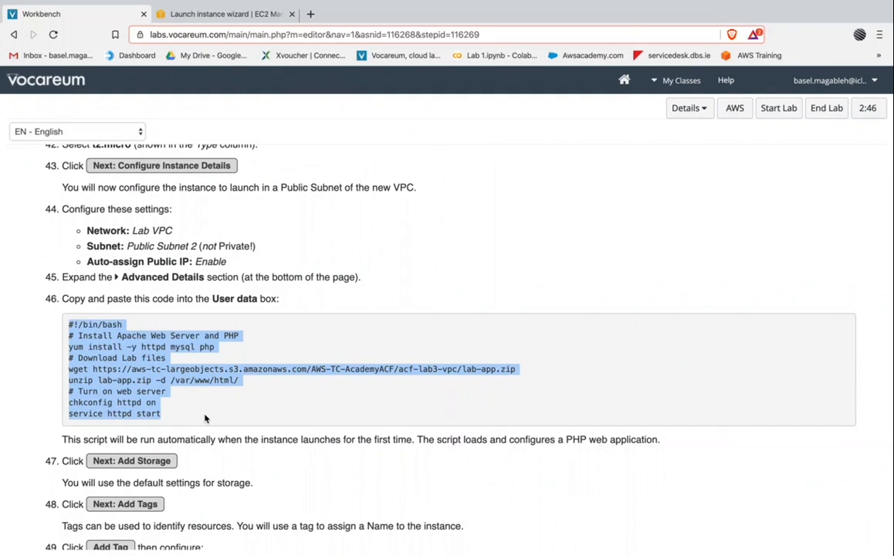
Step: Switch back to the AWS launch wizard and paste the copied script into User data under Advanced Details
{"action": "left_click", "coordinate": [232, 14]}
{"action": "scroll", "coordinate": [447, 288], "scroll_direction": "down", "scroll_amount": 5}
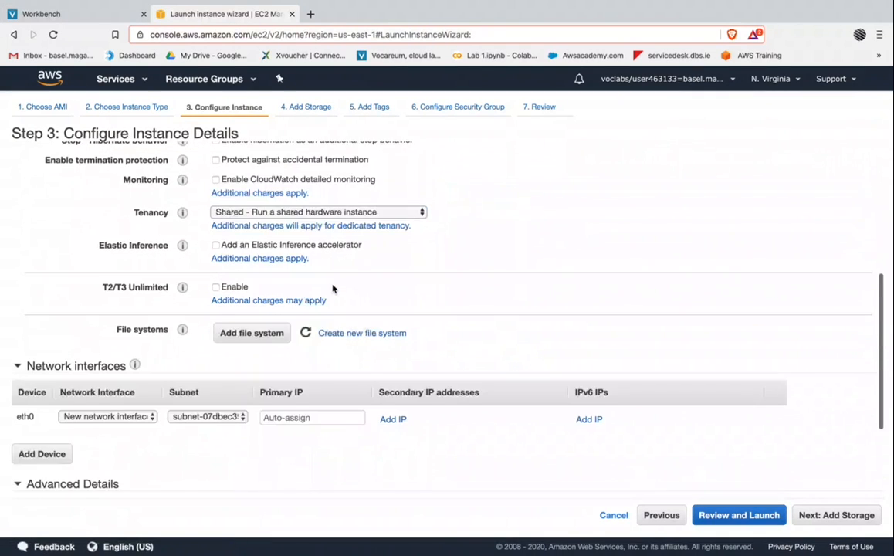
{"action": "scroll", "coordinate": [333, 289], "scroll_direction": "down", "scroll_amount": 4}
{"action": "left_click", "coordinate": [264, 451]}
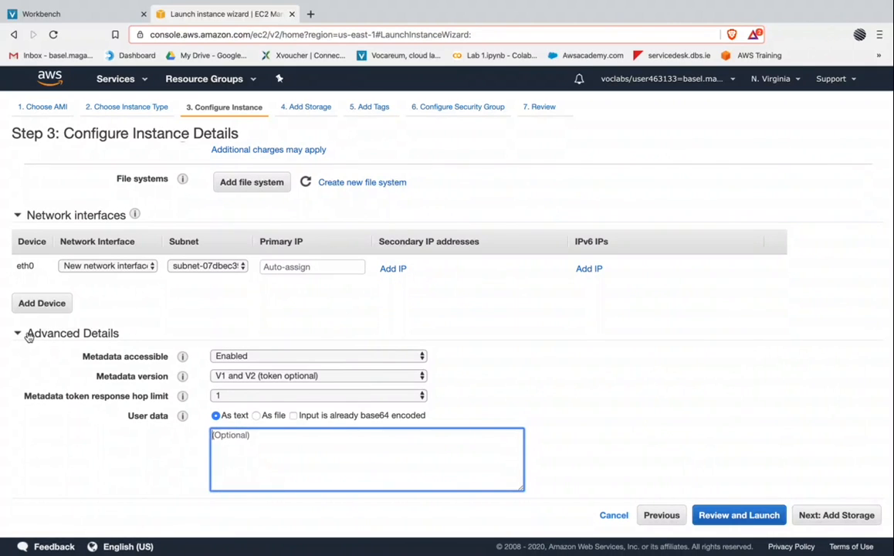
{"action": "key", "text": "ctrl+v"}
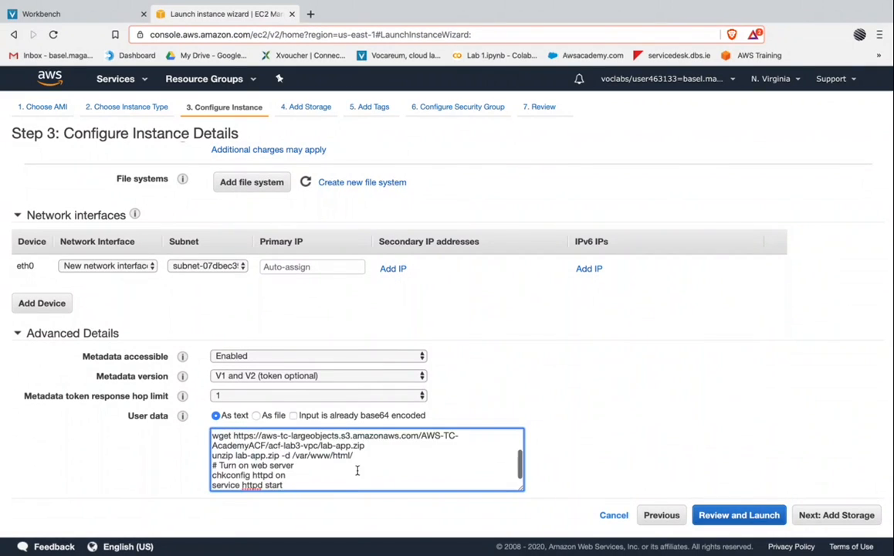
Step: Examine the pasted script's lines for installing Apache, MySQL and PHP and for downloading the lab files
{"action": "scroll", "coordinate": [356, 470], "scroll_direction": "up", "scroll_amount": 3}
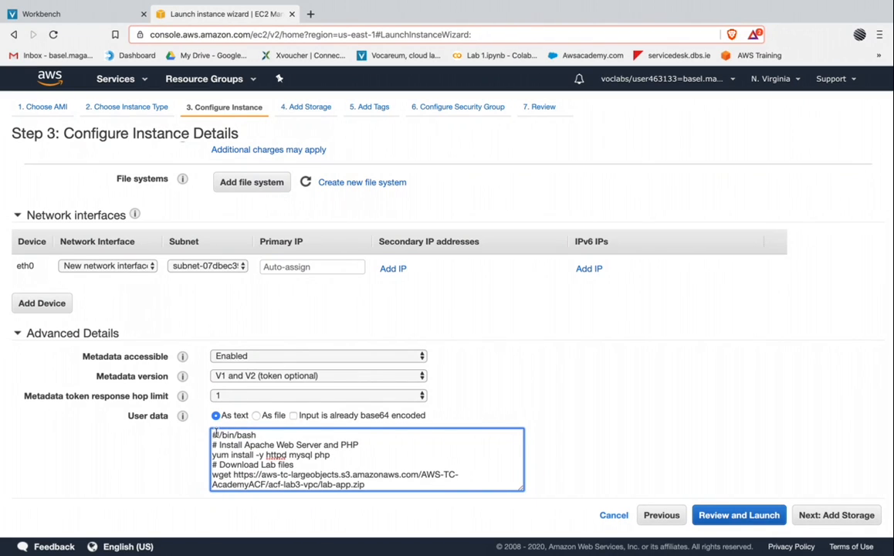
{"action": "left_click_drag", "start_coordinate": [217, 446], "coordinate": [371, 446]}
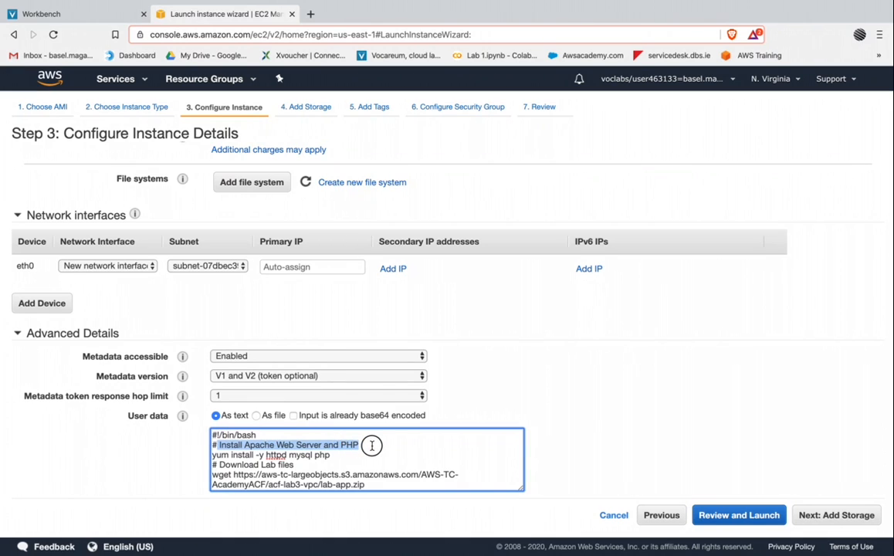
{"action": "triple_click", "coordinate": [215, 456]}
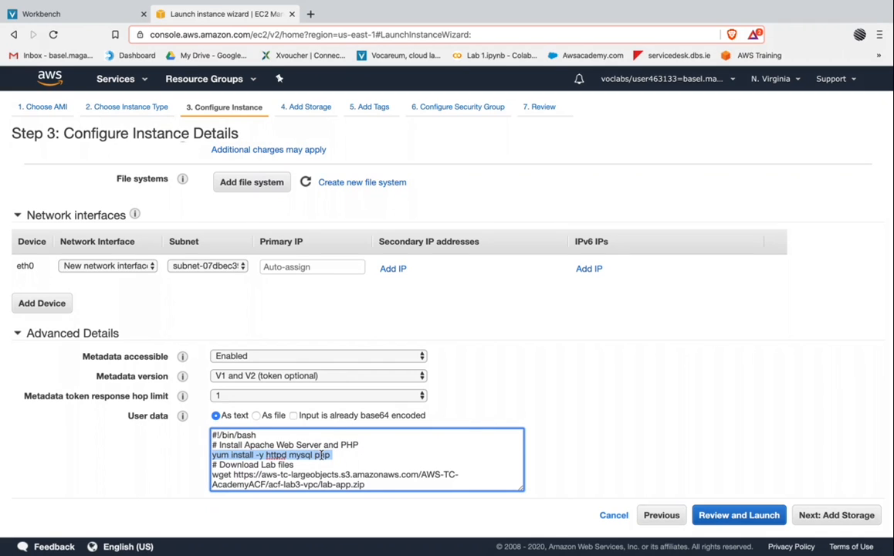
{"action": "double_click", "coordinate": [216, 475]}
{"action": "scroll", "coordinate": [320, 470], "scroll_direction": "down", "scroll_amount": 2}
{"action": "scroll", "coordinate": [320, 470], "scroll_direction": "up", "scroll_amount": 1}
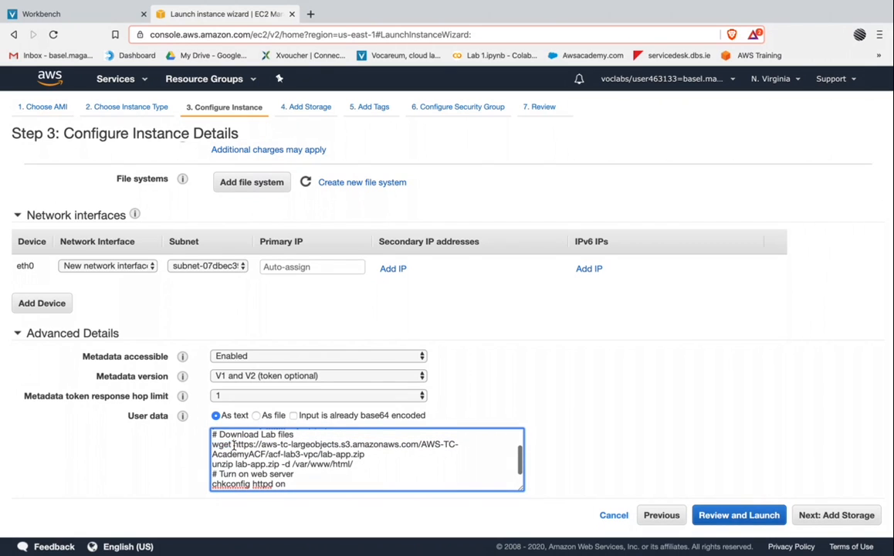
Step: Try the script's lab-app.zip URL in a new browser tab and cancel saving the file
{"action": "left_click_drag", "start_coordinate": [233, 445], "coordinate": [407, 456]}
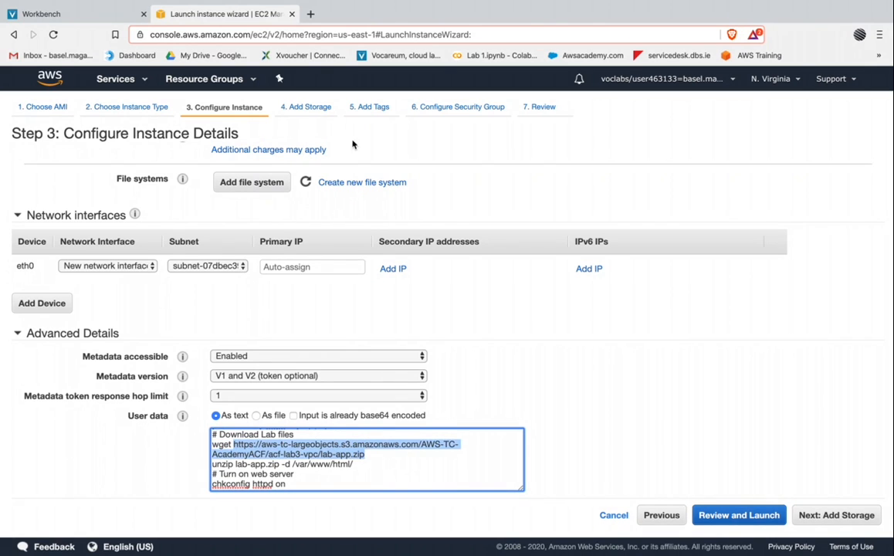
{"action": "left_click", "coordinate": [308, 11]}
{"action": "type", "text": "https://aws-tc-largeobjects.s3.amazonaws.com/AWS-TC-AcademyACF/acf-lab3-vpc/lab-app.zip"}
{"action": "key", "text": "Return"}
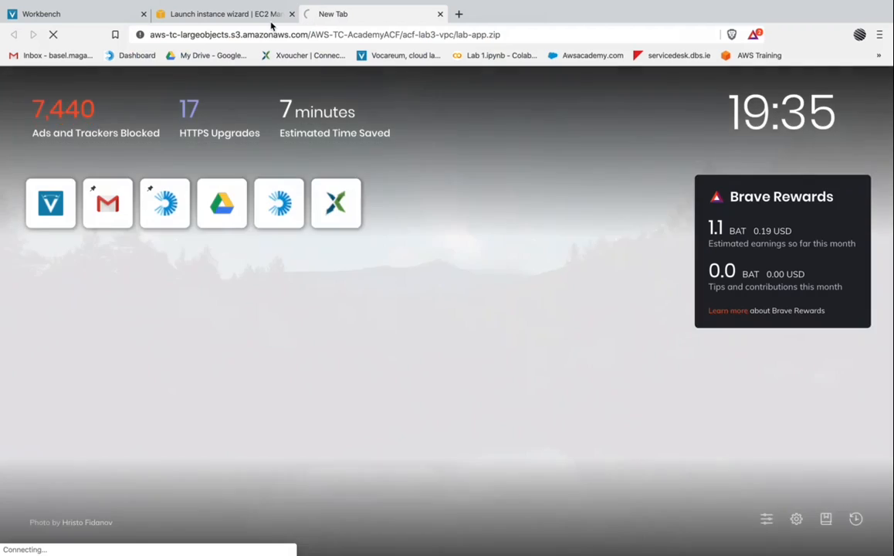
{"action": "left_click", "coordinate": [220, 21]}
{"action": "triple_click", "coordinate": [228, 464]}
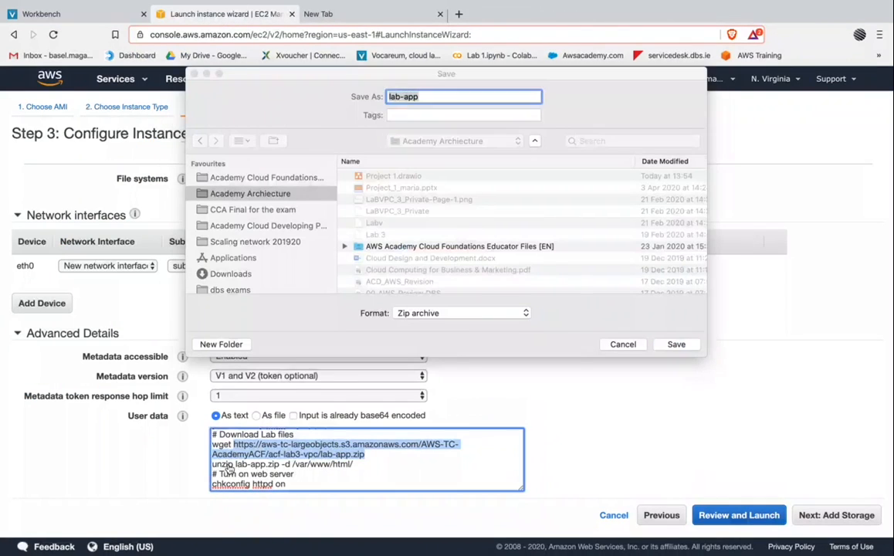
{"action": "left_click", "coordinate": [623, 344]}
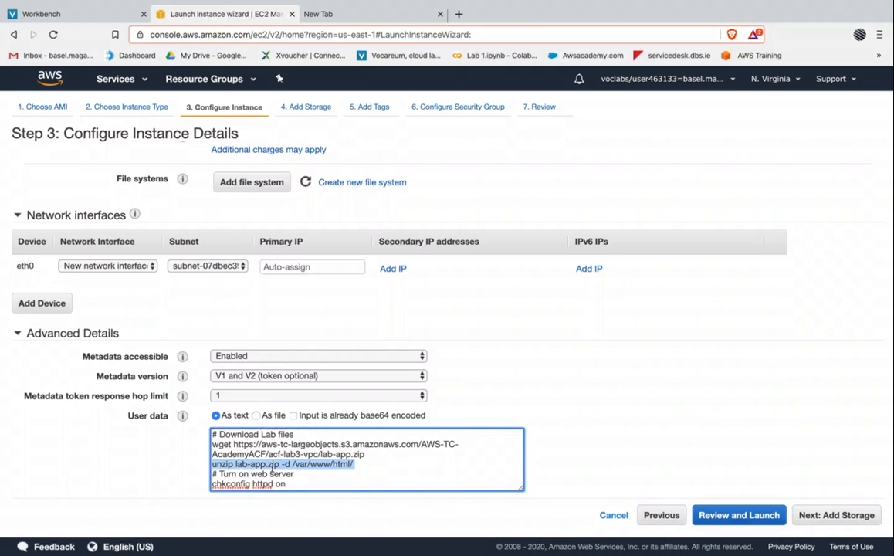
Step: Examine the script's final lines that turn on the web server, chkconfig httpd on and service httpd start
{"action": "scroll", "coordinate": [270, 474], "scroll_direction": "down", "scroll_amount": 1}
{"action": "left_click", "coordinate": [232, 474]}
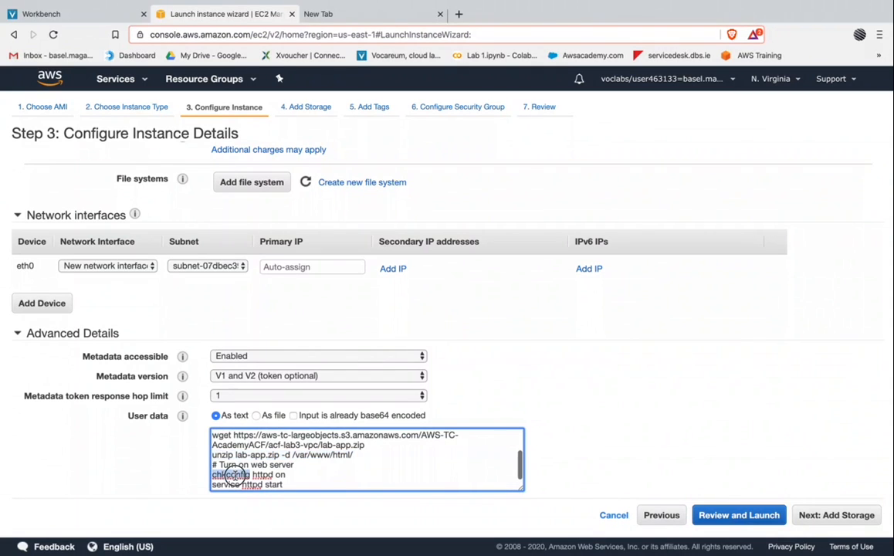
{"action": "triple_click", "coordinate": [231, 475]}
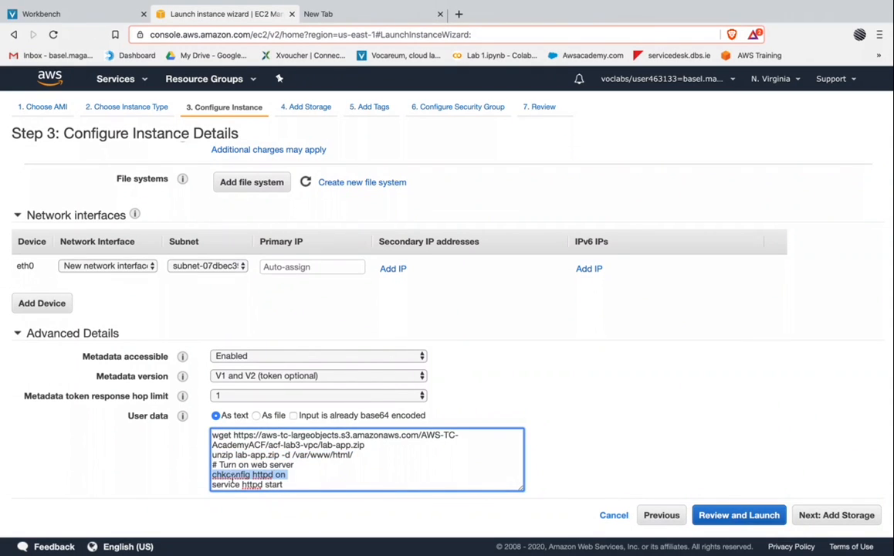
{"action": "double_click", "coordinate": [257, 475]}
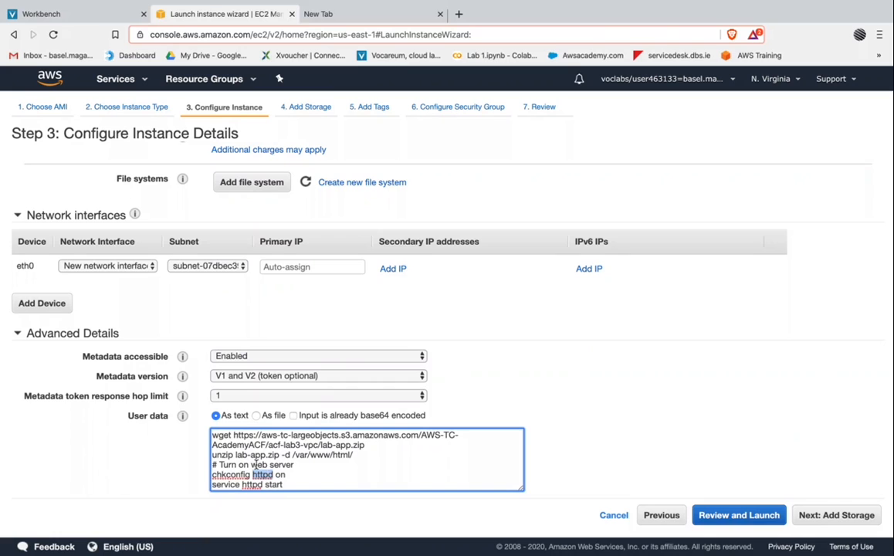
{"action": "triple_click", "coordinate": [222, 484]}
{"action": "left_click", "coordinate": [268, 484]}
Step: Accept the default storage settings and add an instance tag with the key Name
{"action": "left_click", "coordinate": [838, 513]}
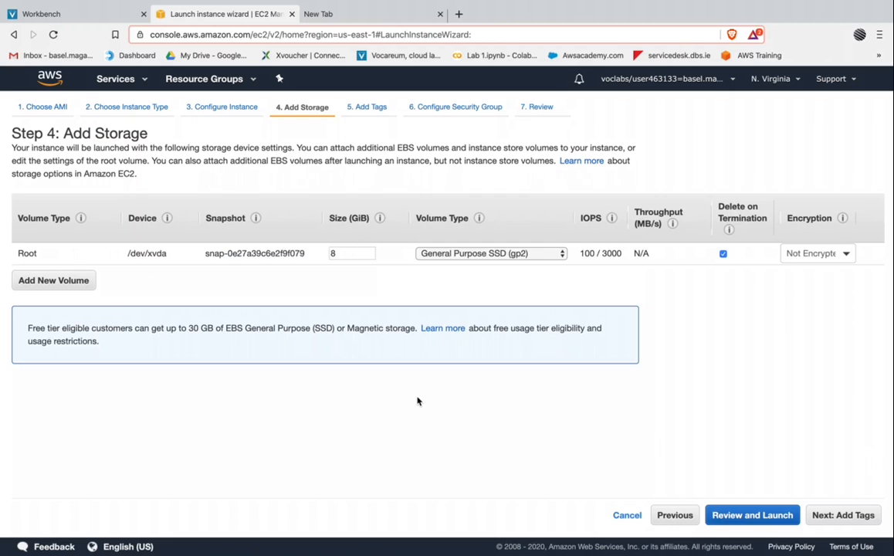
{"action": "left_click", "coordinate": [844, 517]}
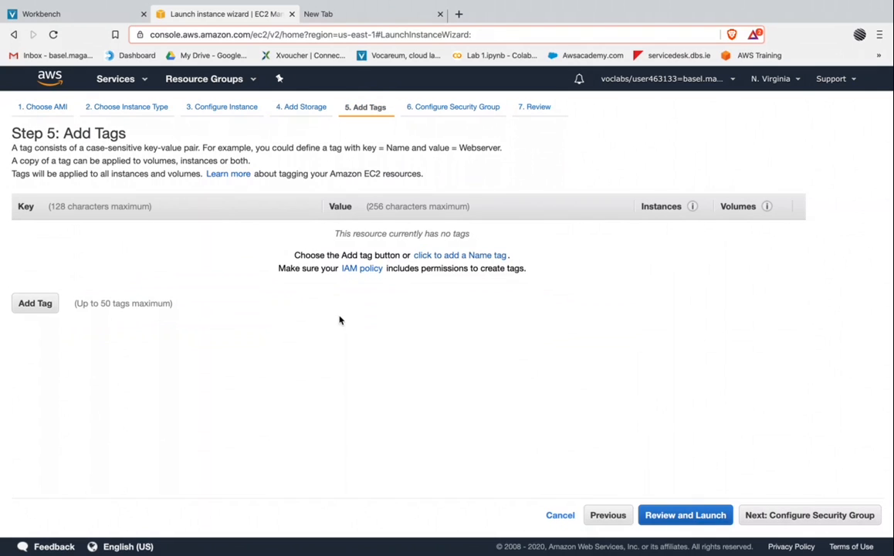
{"action": "left_click", "coordinate": [37, 302]}
{"action": "type", "text": "Name"}
{"action": "key", "text": "Tab"}
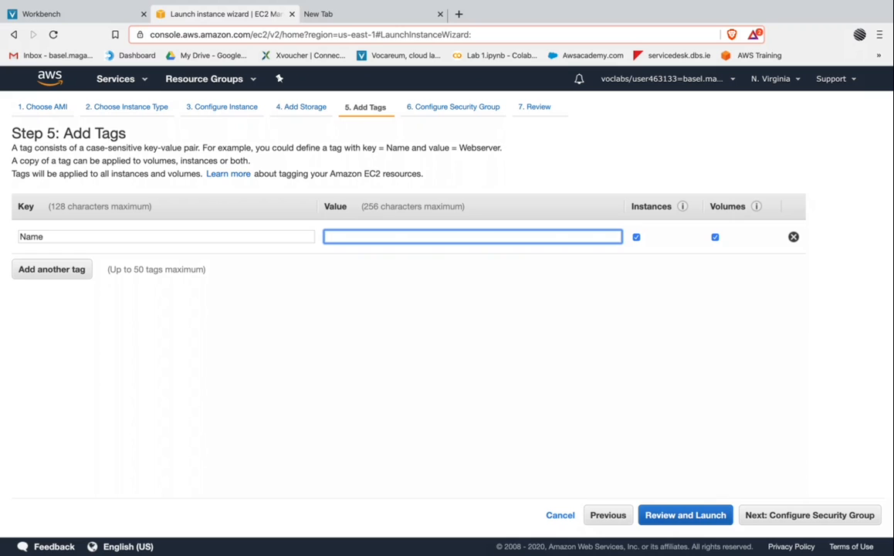
Step: Copy Web Server 1 from the lab guide as the Name tag's value and continue to the security group configuration
{"action": "left_click", "coordinate": [42, 13]}
{"action": "scroll", "coordinate": [201, 330], "scroll_direction": "down", "scroll_amount": 2}
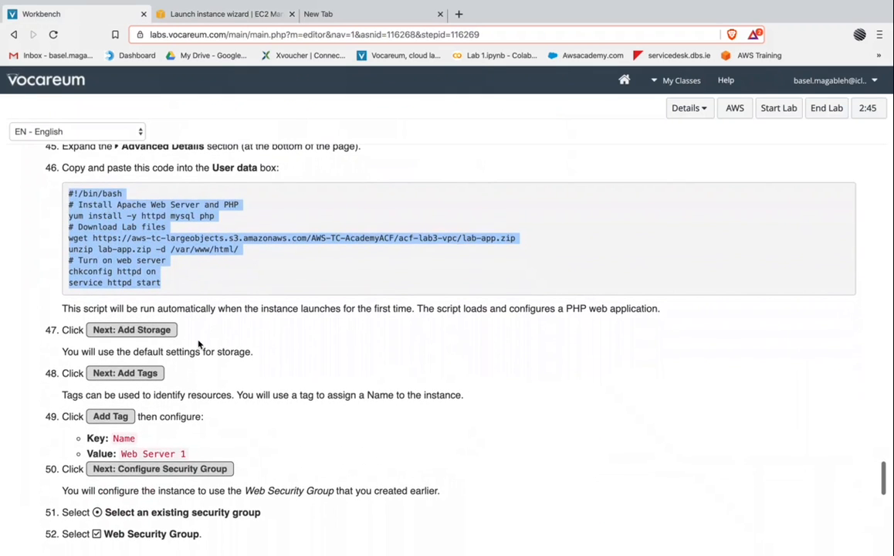
{"action": "left_click_drag", "start_coordinate": [121, 454], "coordinate": [235, 454]}
{"action": "key", "text": "ctrl+c"}
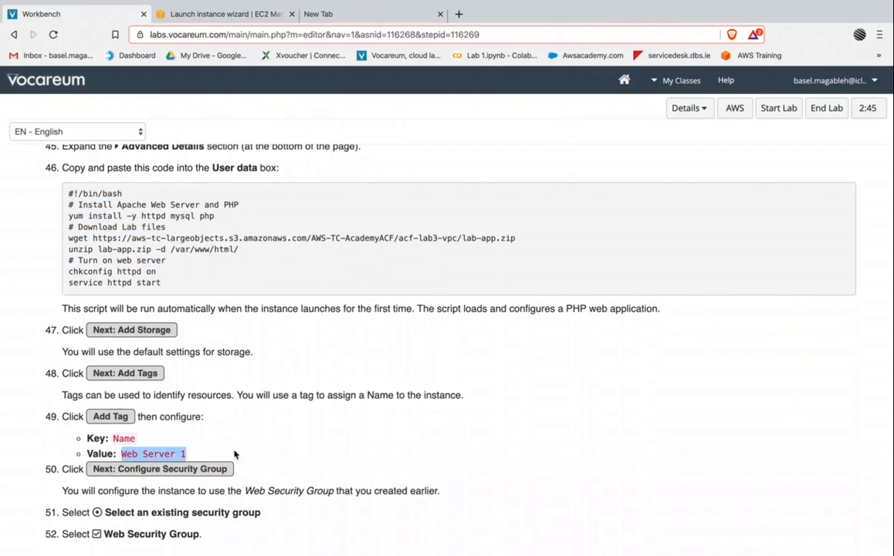
{"action": "left_click", "coordinate": [208, 13]}
{"action": "key", "text": "ctrl+v"}
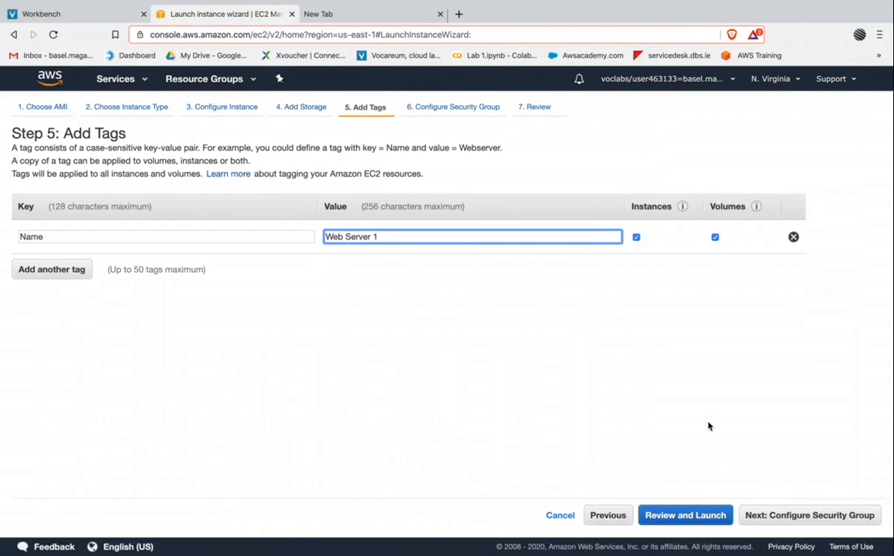
{"action": "left_click", "coordinate": [807, 519]}
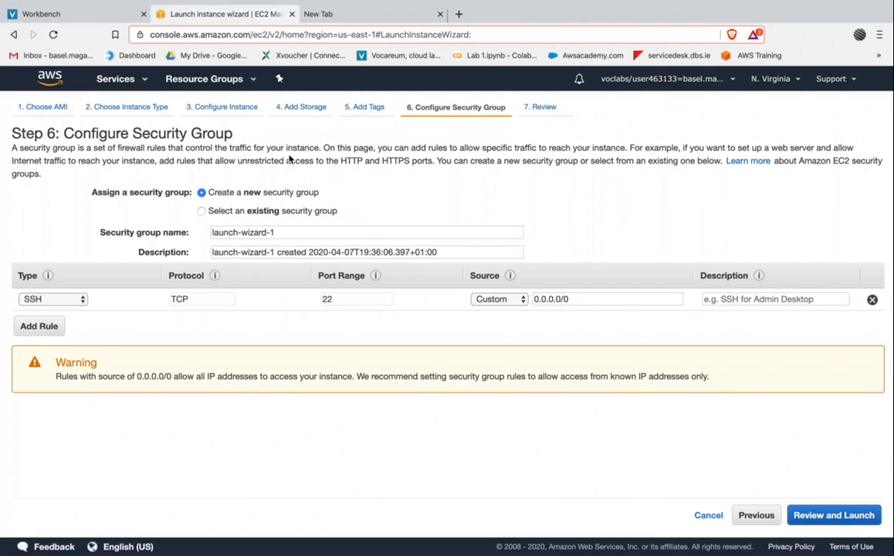
Step: Check the lab guide's security group steps, assign the existing Web Security Group to the instance and proceed to review and launch
{"action": "left_click", "coordinate": [86, 16]}
{"action": "scroll", "coordinate": [193, 377], "scroll_direction": "down", "scroll_amount": 3}
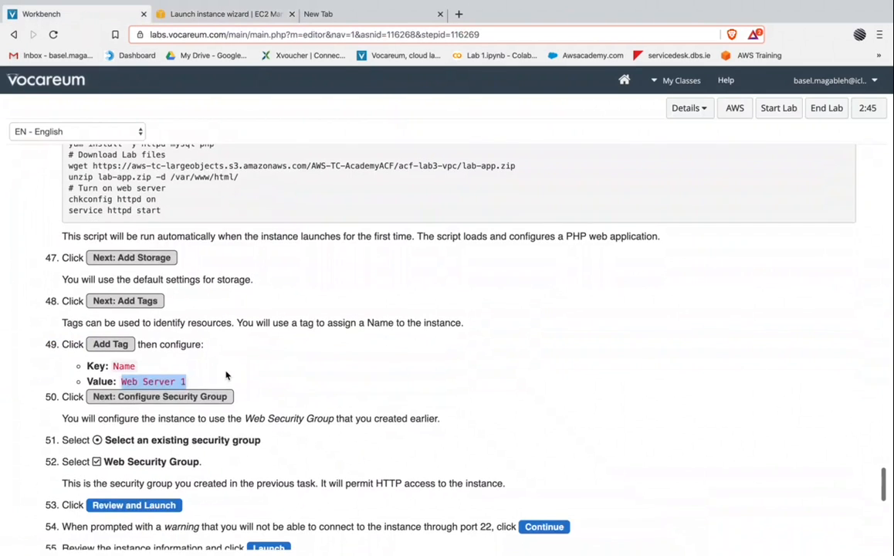
{"action": "scroll", "coordinate": [149, 380], "scroll_direction": "down", "scroll_amount": 2}
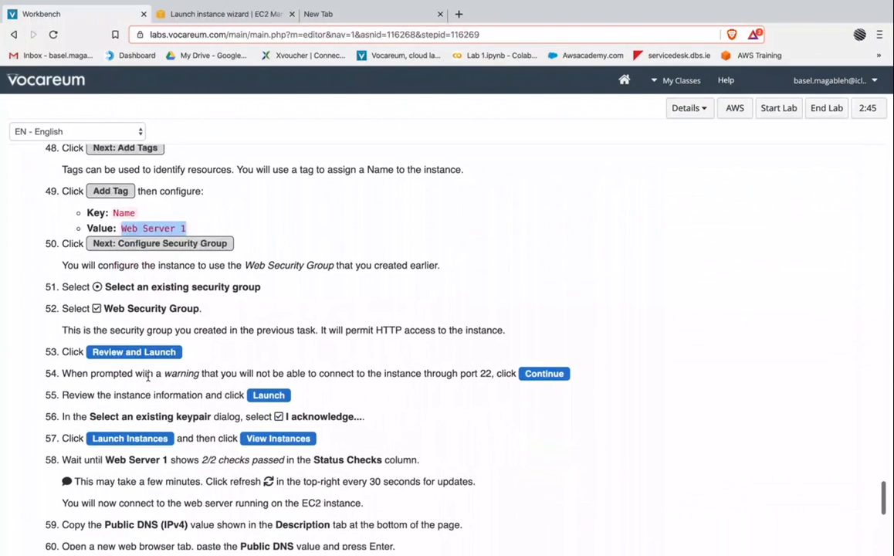
{"action": "left_click_drag", "start_coordinate": [61, 352], "coordinate": [92, 344]}
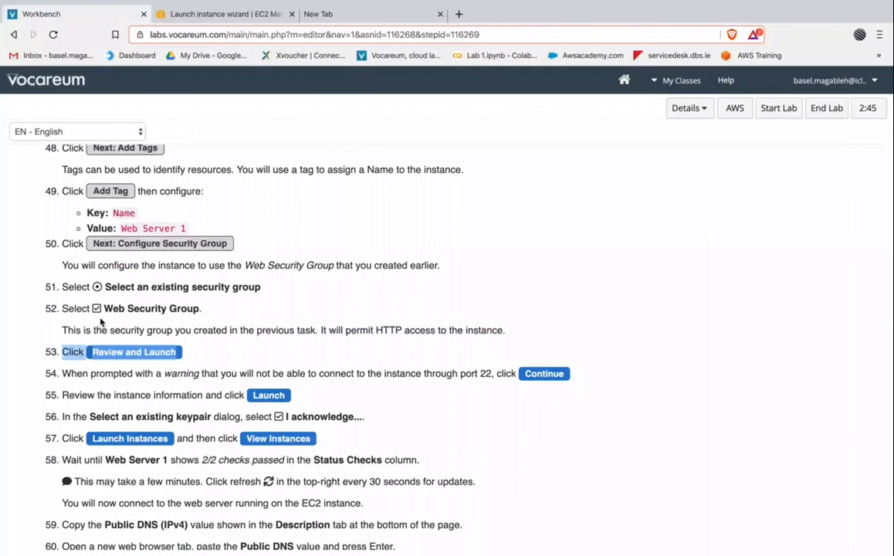
{"action": "triple_click", "coordinate": [115, 325]}
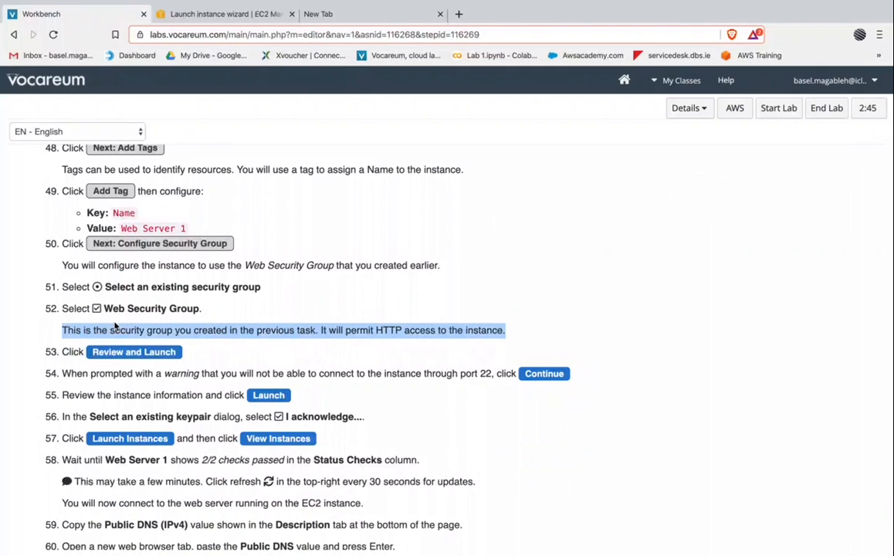
{"action": "left_click", "coordinate": [236, 17]}
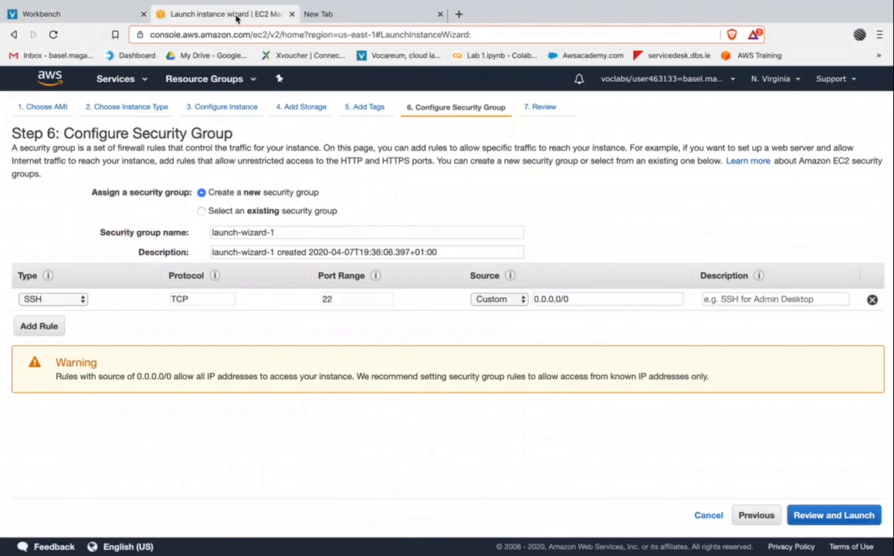
{"action": "left_click", "coordinate": [276, 212]}
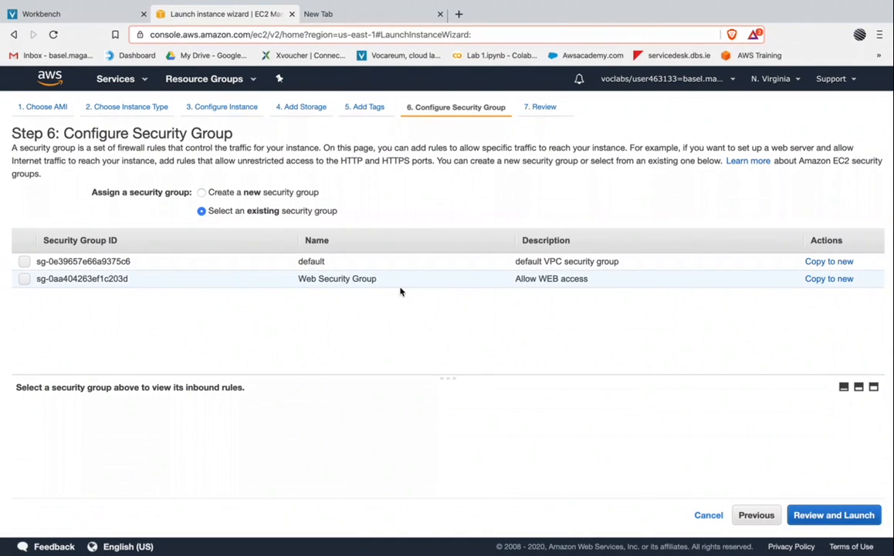
{"action": "triple_click", "coordinate": [553, 279]}
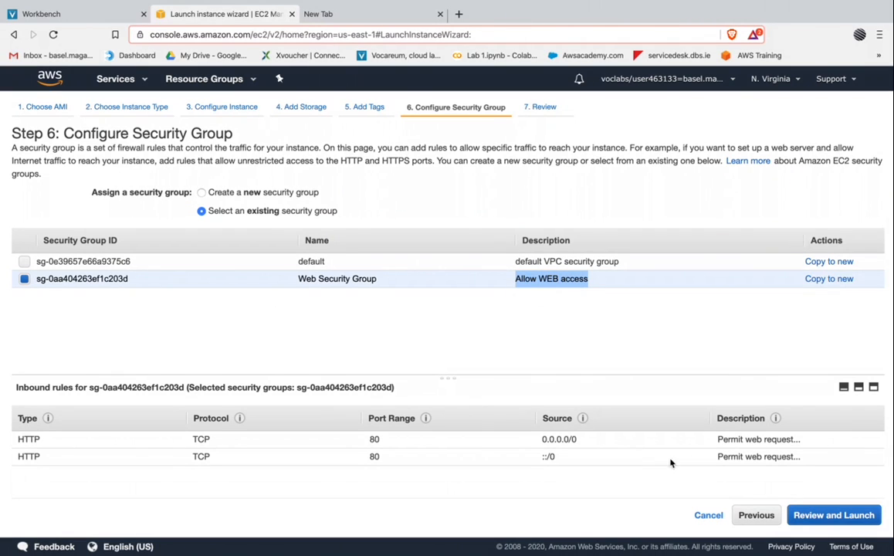
{"action": "left_click", "coordinate": [827, 516]}
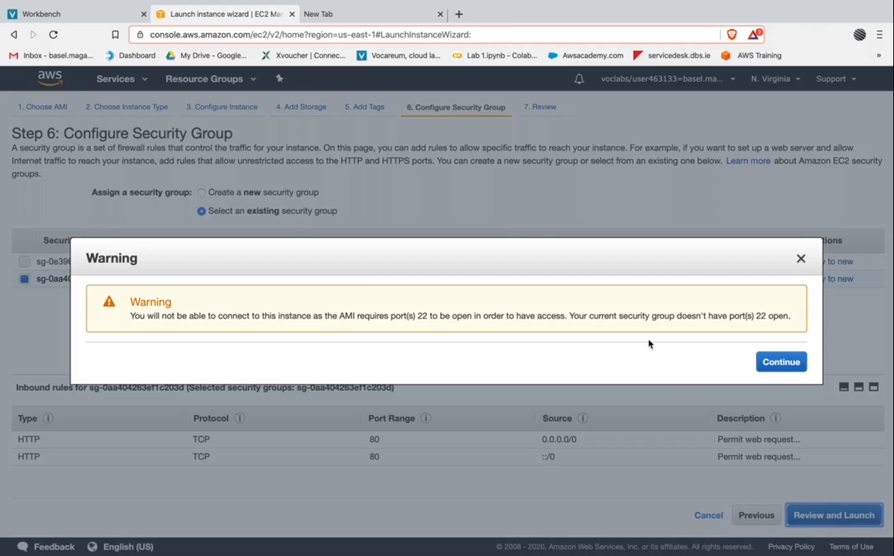
Step: Continue past the port 22 warning and launch the reviewed instance with the existing vockey key pair, acknowledging access to its private key file
{"action": "left_click", "coordinate": [781, 361]}
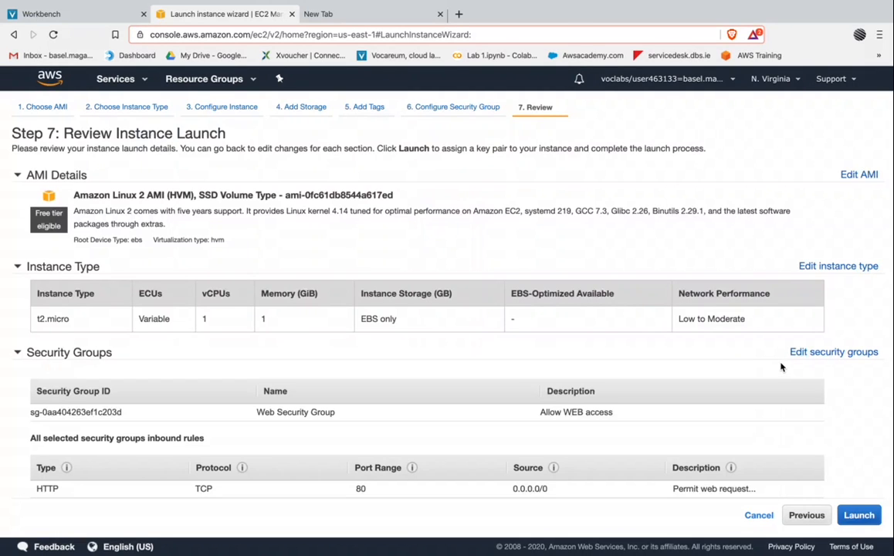
{"action": "scroll", "coordinate": [780, 367], "scroll_direction": "down", "scroll_amount": 3}
{"action": "left_click", "coordinate": [859, 516]}
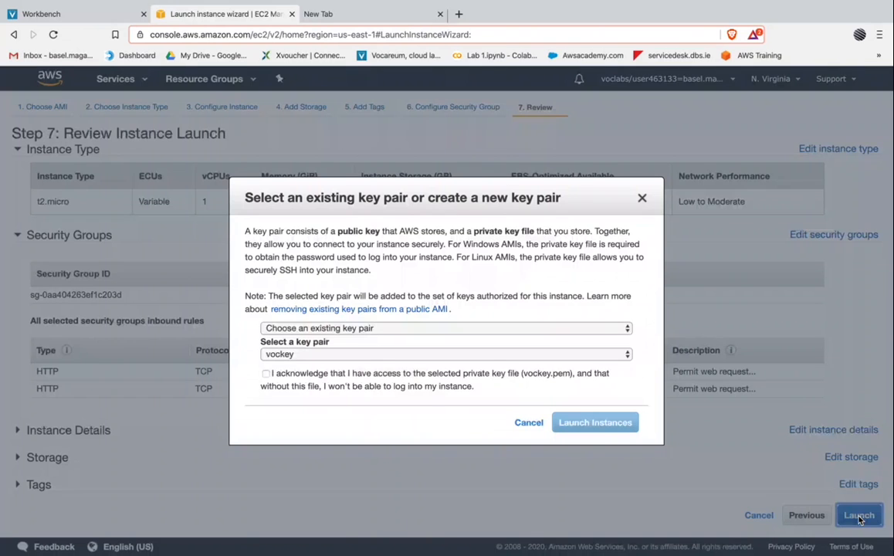
{"action": "left_click", "coordinate": [266, 373]}
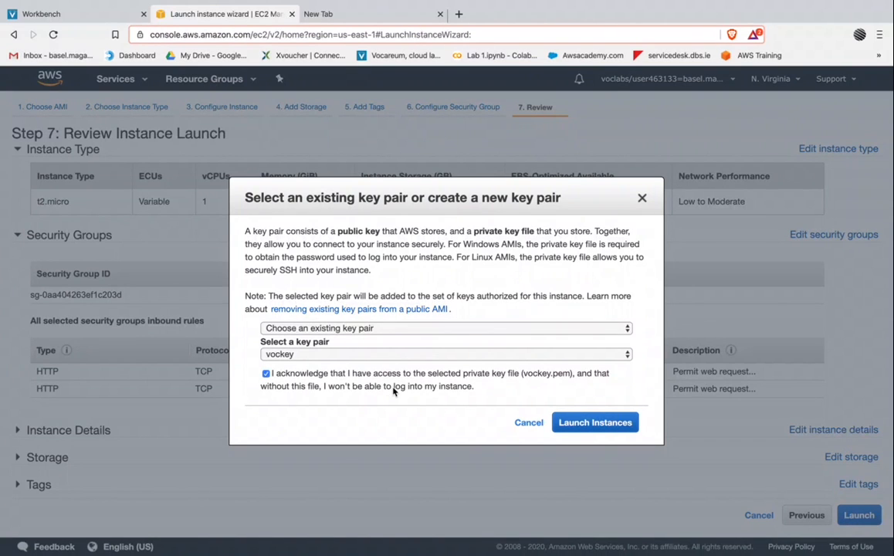
{"action": "left_click", "coordinate": [580, 424]}
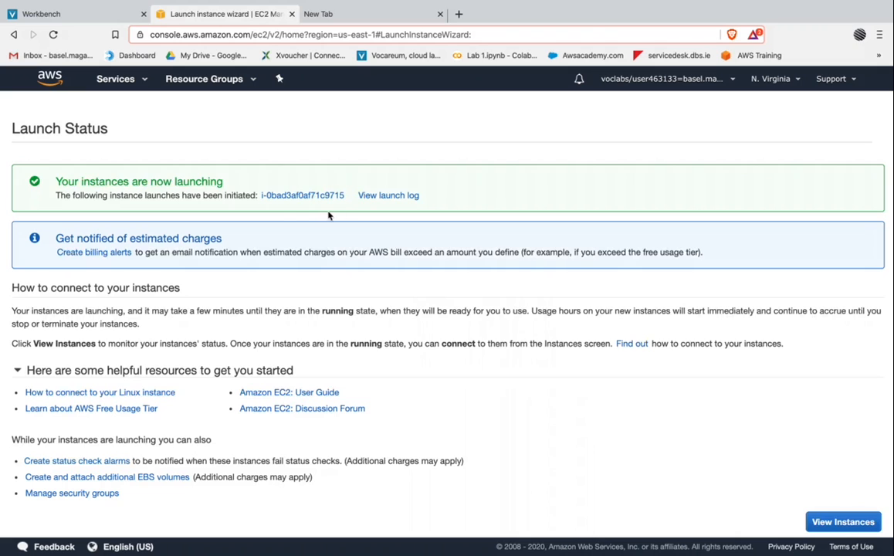
Step: Open the newly launched instance, check the lab guide's remaining steps and refresh the status of Web Server 1
{"action": "left_click", "coordinate": [298, 200]}
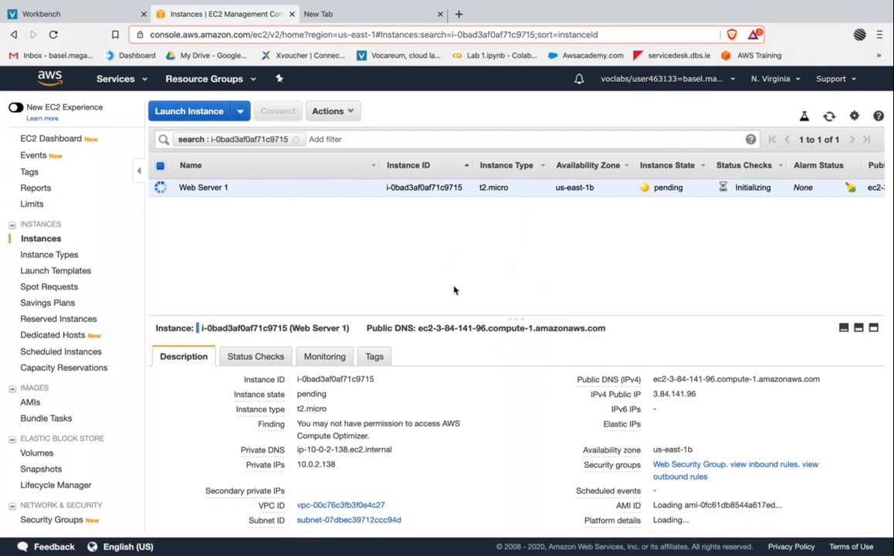
{"action": "left_click", "coordinate": [81, 15]}
{"action": "scroll", "coordinate": [154, 308], "scroll_direction": "down", "scroll_amount": 5}
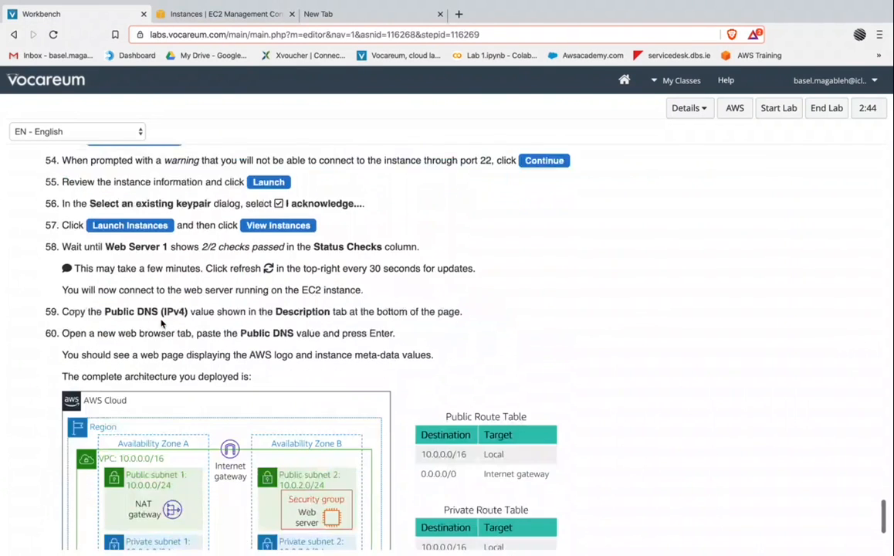
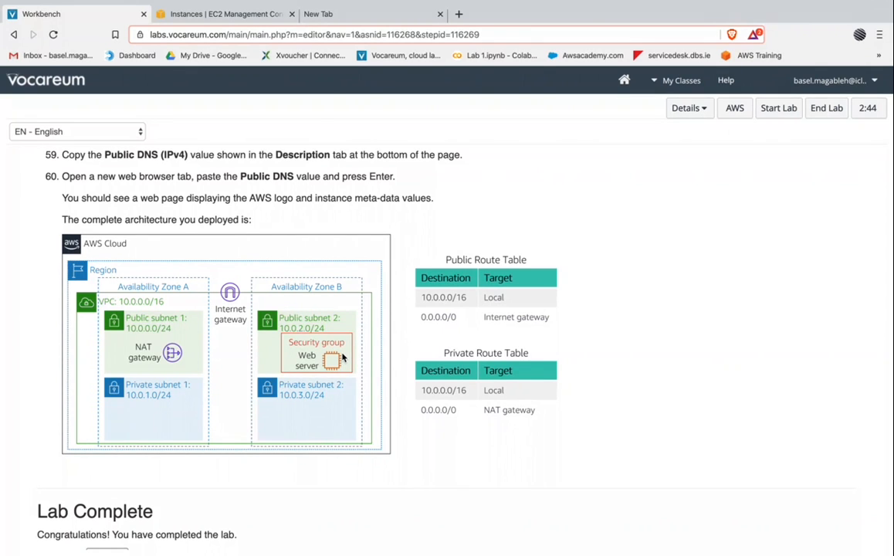
{"action": "left_click", "coordinate": [218, 15]}
{"action": "left_click", "coordinate": [830, 116]}
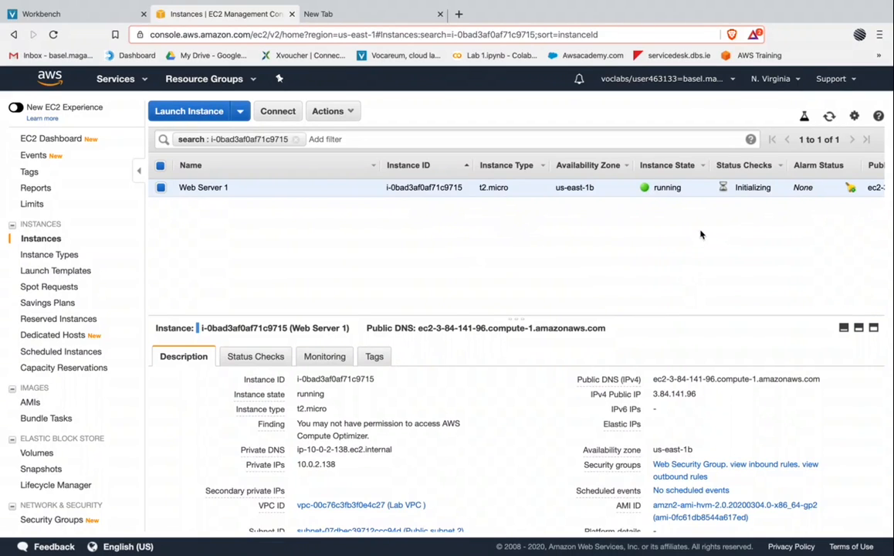
Step: Copy Web Server 1's IPv4 public IP and open 3.84.141.96 in the empty browser tab
{"action": "double_click", "coordinate": [685, 394]}
{"action": "left_click", "coordinate": [705, 395]}
{"action": "left_click", "coordinate": [369, 15]}
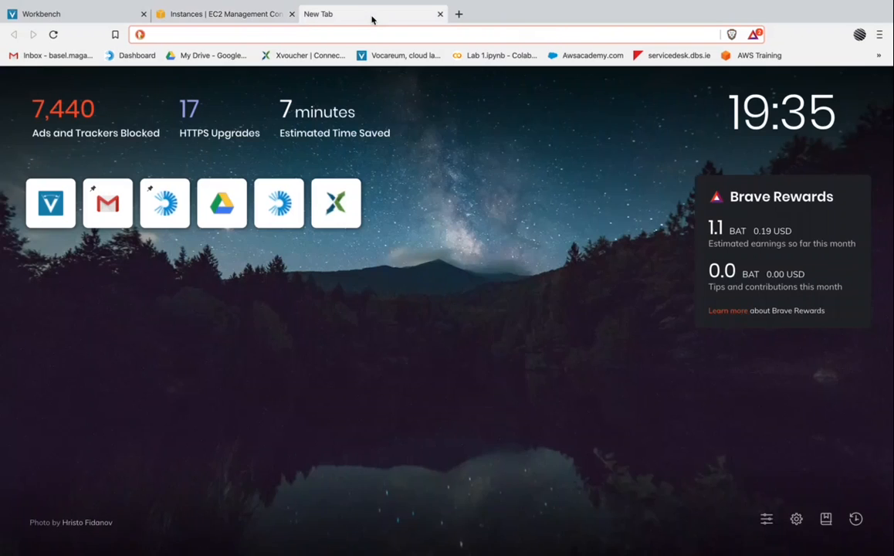
{"action": "key", "text": "ctrl+v"}
{"action": "key", "text": "Return"}
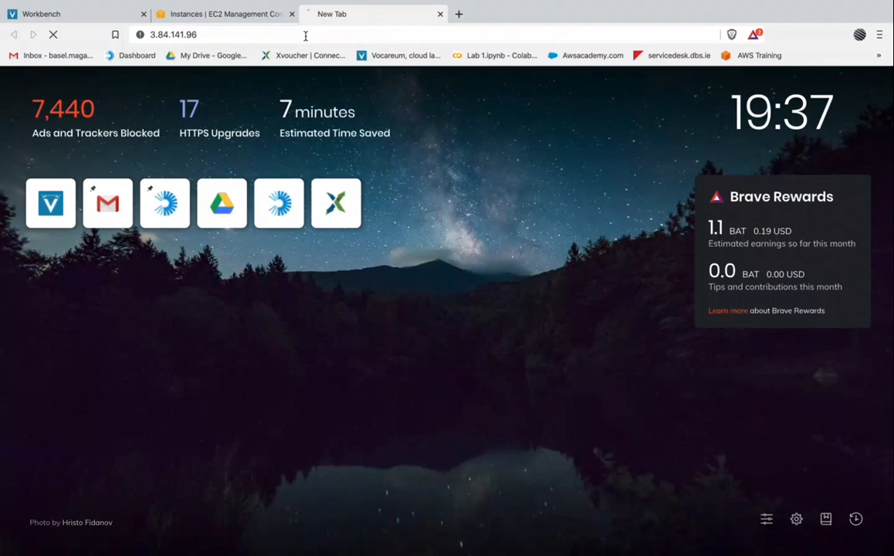
Step: Refresh the instance list and copy Web Server 1's IPv4 public IP again
{"action": "left_click", "coordinate": [224, 15]}
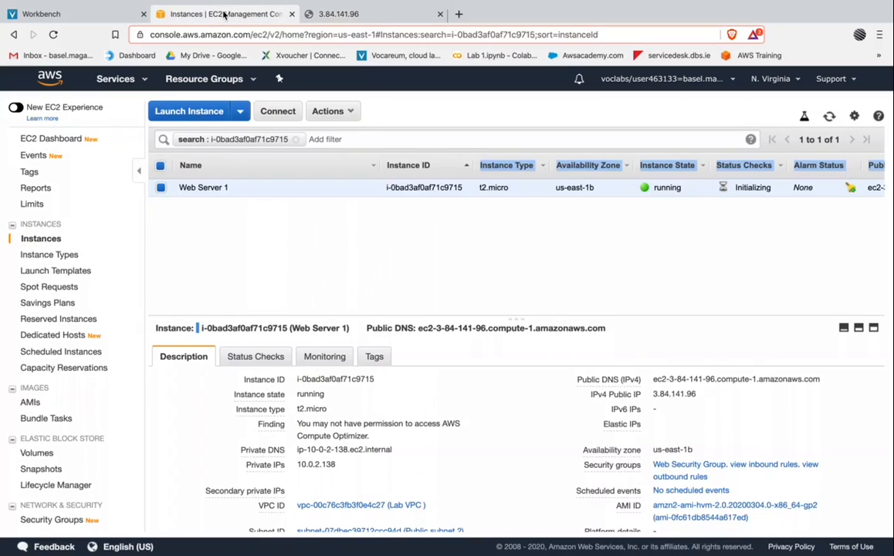
{"action": "left_click", "coordinate": [831, 116]}
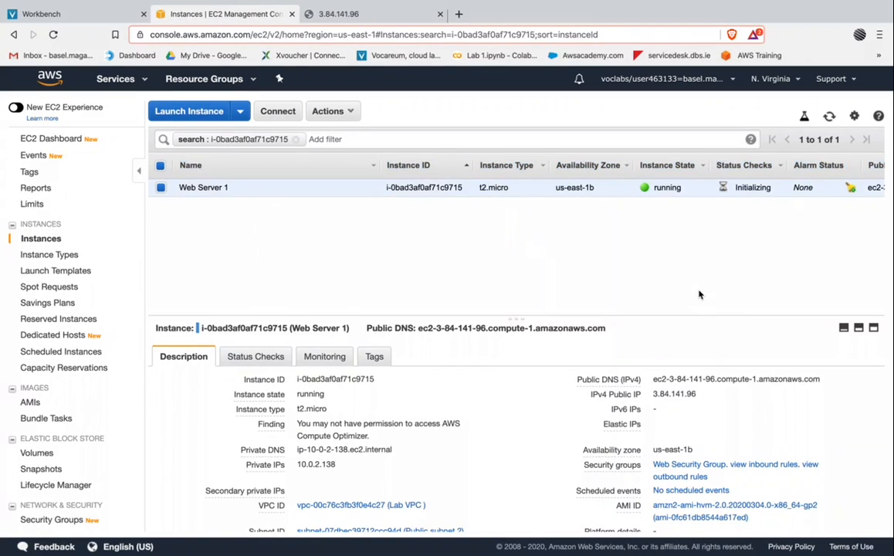
{"action": "left_click", "coordinate": [706, 395]}
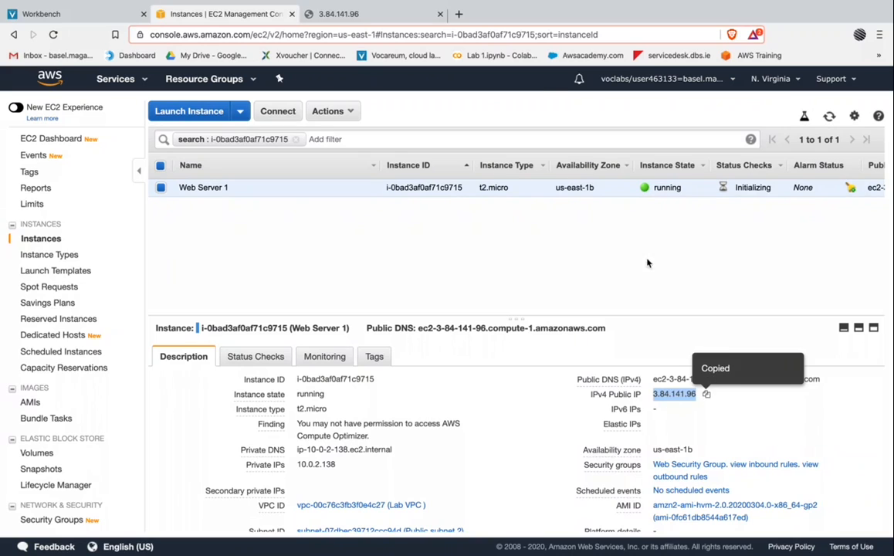
Step: Try again to load the web server page at 3.84.141.96 and reload it
{"action": "left_click", "coordinate": [389, 15]}
{"action": "left_click", "coordinate": [230, 32]}
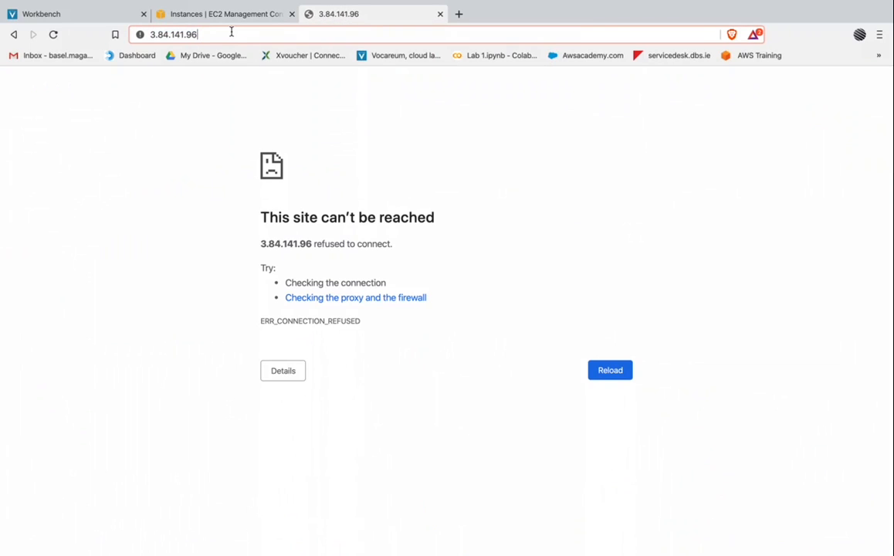
{"action": "left_click", "coordinate": [231, 33]}
{"action": "key", "text": "Return"}
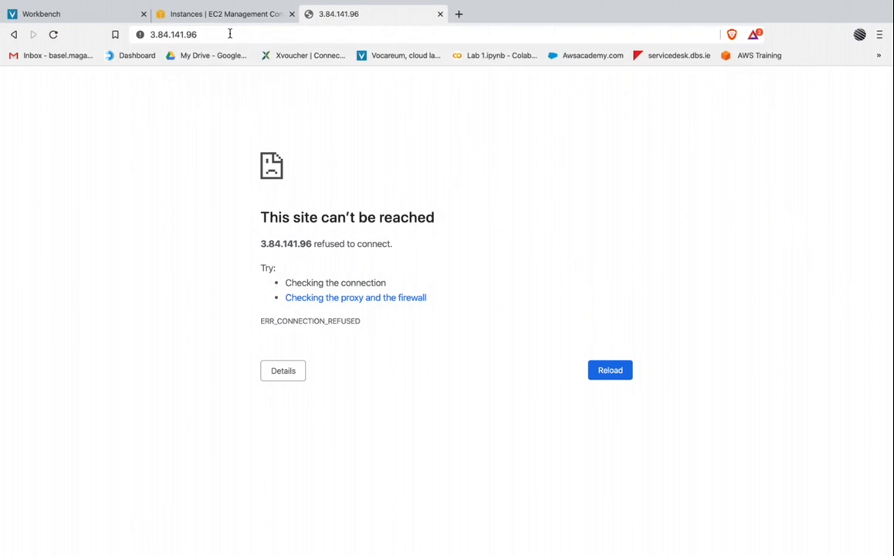
{"action": "left_click", "coordinate": [53, 34]}
{"action": "left_click", "coordinate": [53, 34]}
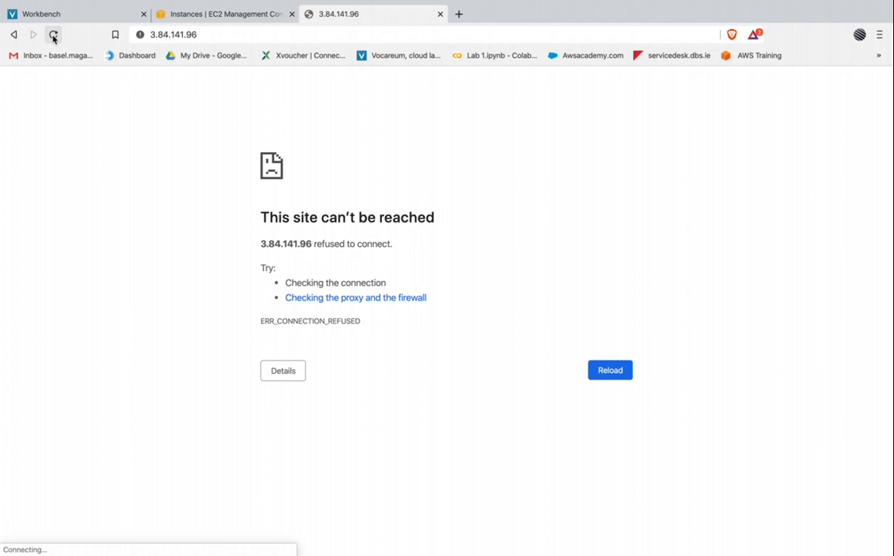
Step: Refresh the instance list and examine the system and instance status checks of Web Server 1
{"action": "left_click", "coordinate": [276, 14]}
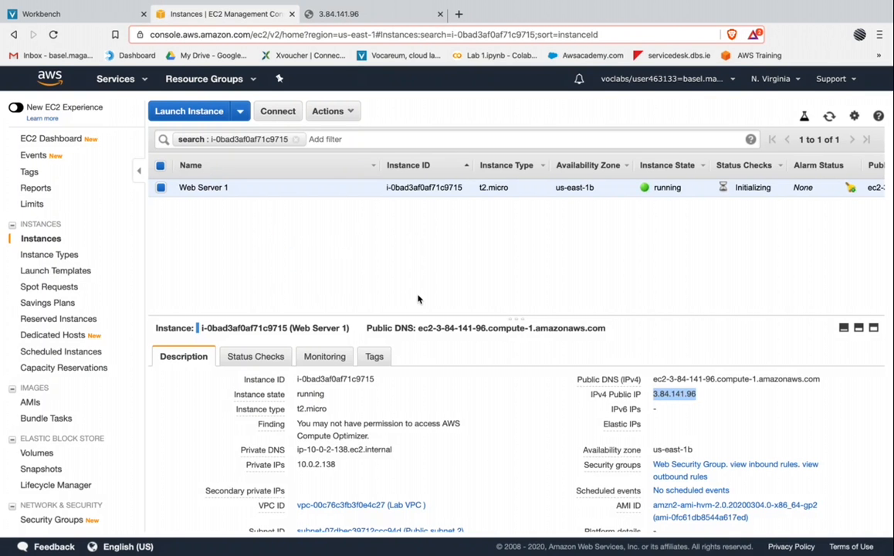
{"action": "left_click", "coordinate": [829, 116]}
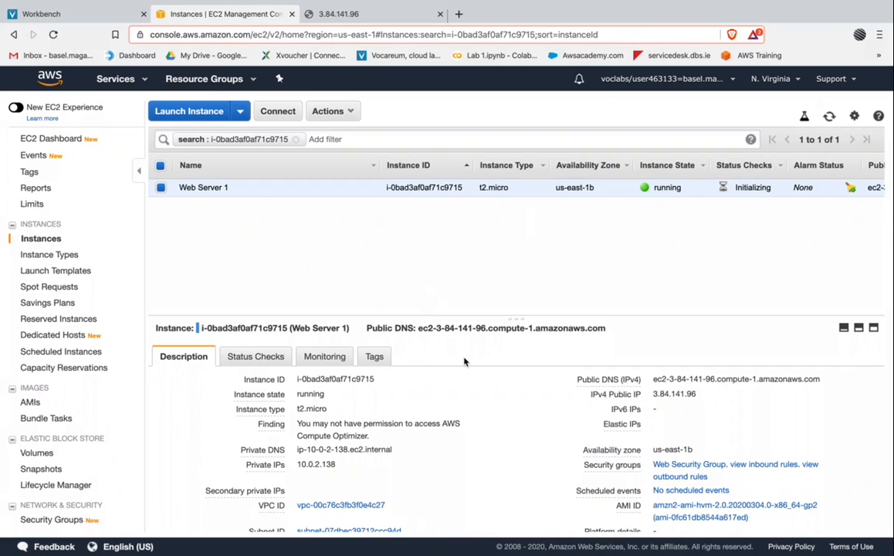
{"action": "left_click", "coordinate": [255, 356]}
{"action": "scroll", "coordinate": [359, 410], "scroll_direction": "down", "scroll_amount": 1}
{"action": "scroll", "coordinate": [360, 410], "scroll_direction": "up", "scroll_amount": 1}
{"action": "left_click", "coordinate": [327, 111]}
{"action": "mouse_move", "coordinate": [379, 198]}
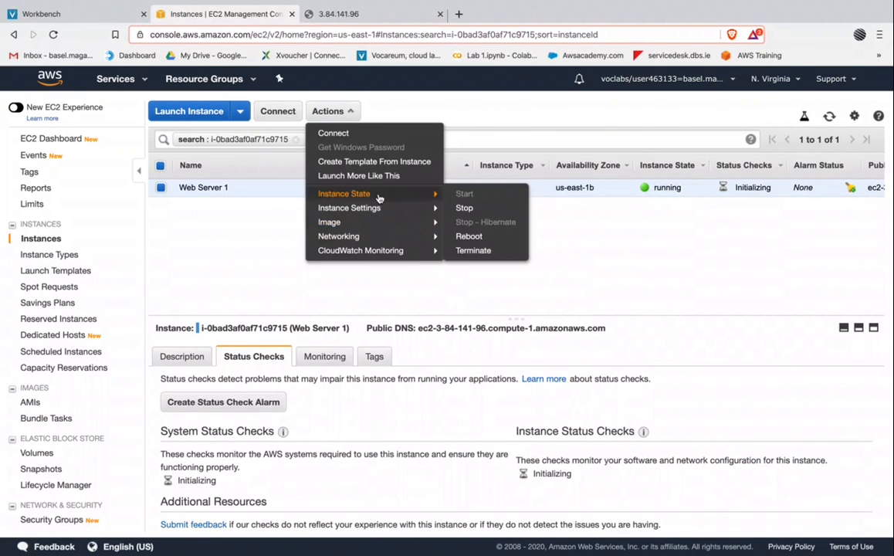
{"action": "mouse_move", "coordinate": [360, 224]}
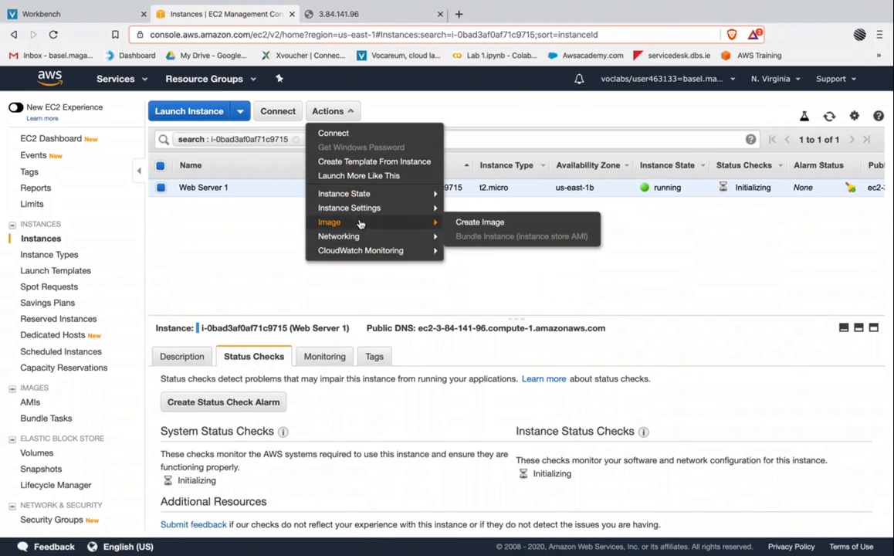
{"action": "mouse_move", "coordinate": [376, 256]}
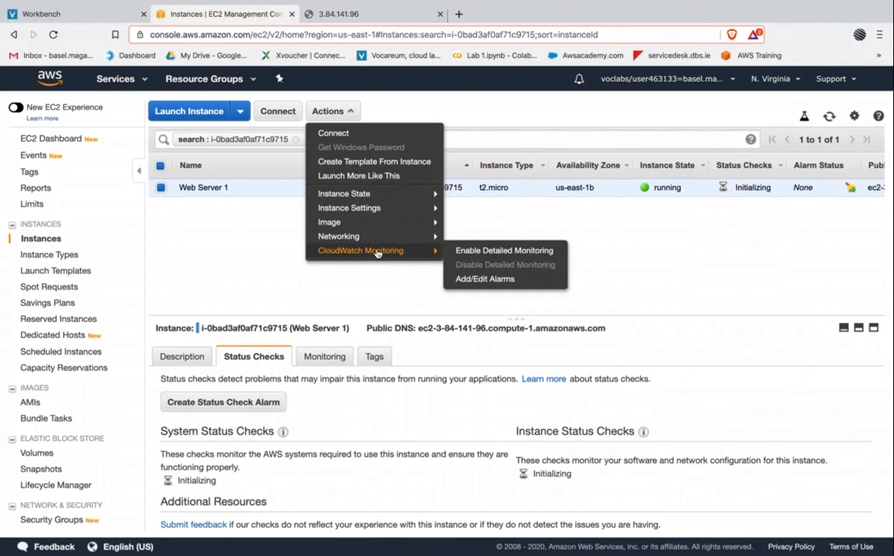
{"action": "left_click", "coordinate": [199, 305]}
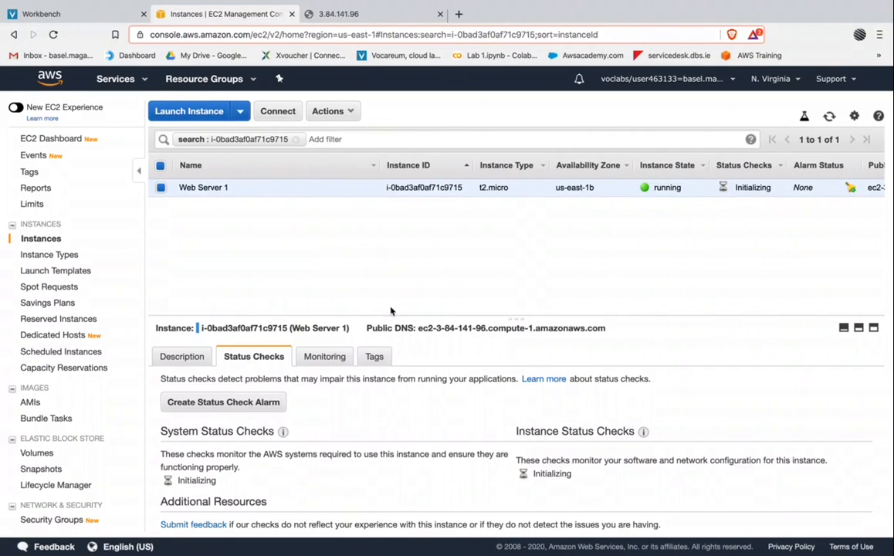
Step: Review the lab guide's steps 58 to 62 on status checks, the Public DNS test and ending the lab, rechecking the instance status
{"action": "left_click", "coordinate": [96, 16]}
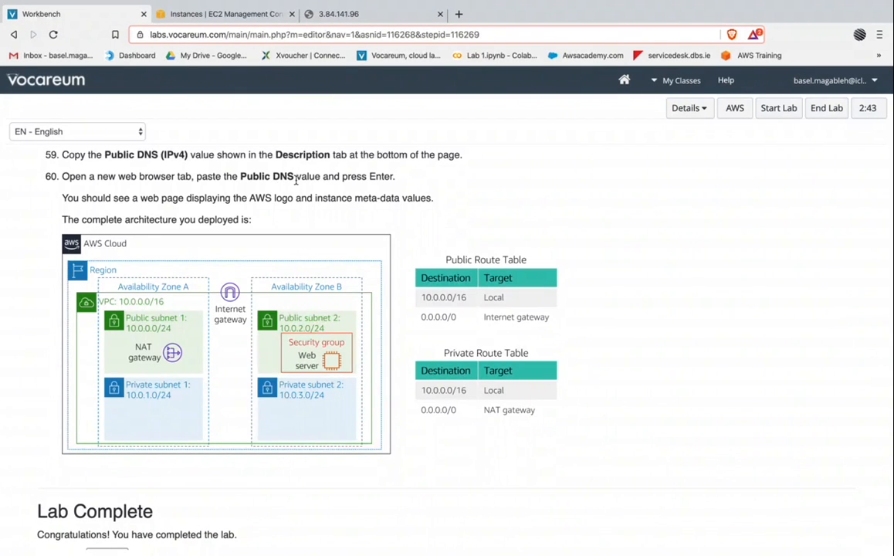
{"action": "scroll", "coordinate": [279, 176], "scroll_direction": "down", "scroll_amount": 4}
{"action": "scroll", "coordinate": [280, 177], "scroll_direction": "up", "scroll_amount": 6}
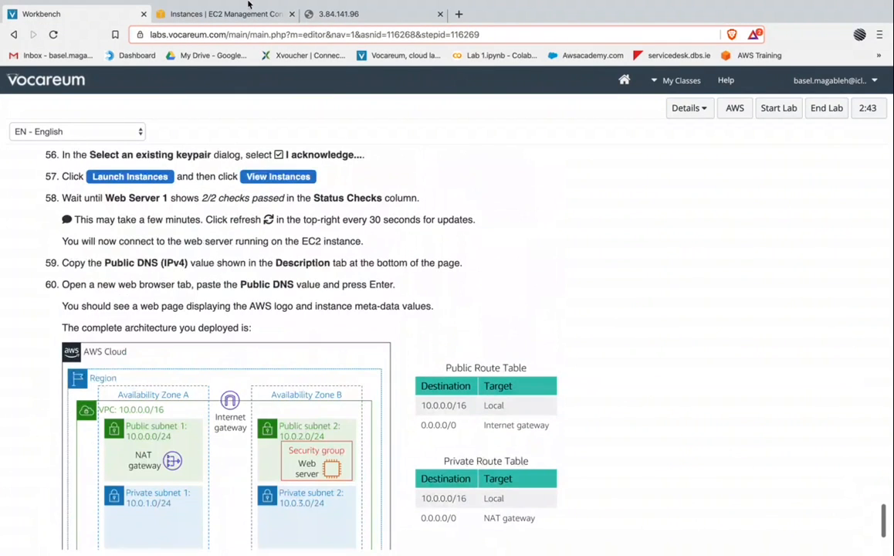
{"action": "left_click", "coordinate": [207, 15]}
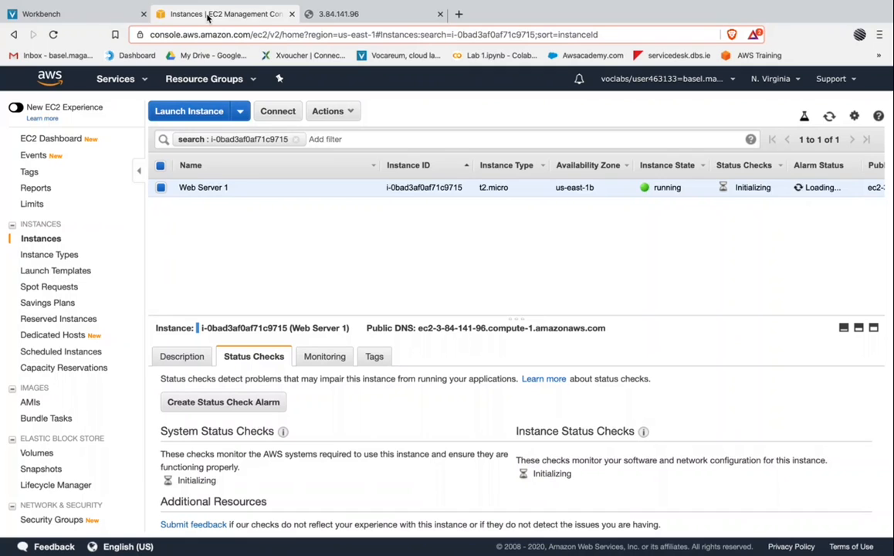
{"action": "left_click", "coordinate": [81, 22]}
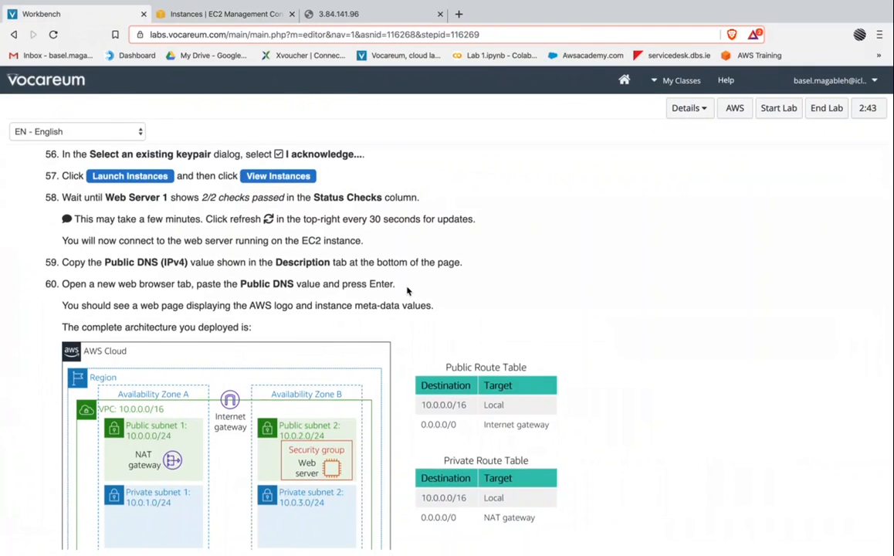
{"action": "scroll", "coordinate": [407, 235], "scroll_direction": "down", "scroll_amount": 5}
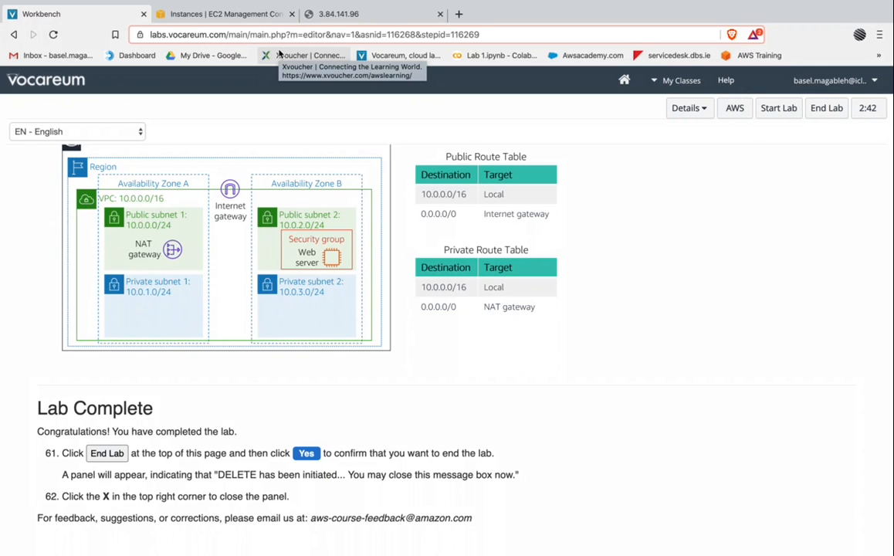
Step: Reload the web server page at 3.84.141.96 and check the instance's description, copying its IPv4 public IP
{"action": "left_click", "coordinate": [381, 13]}
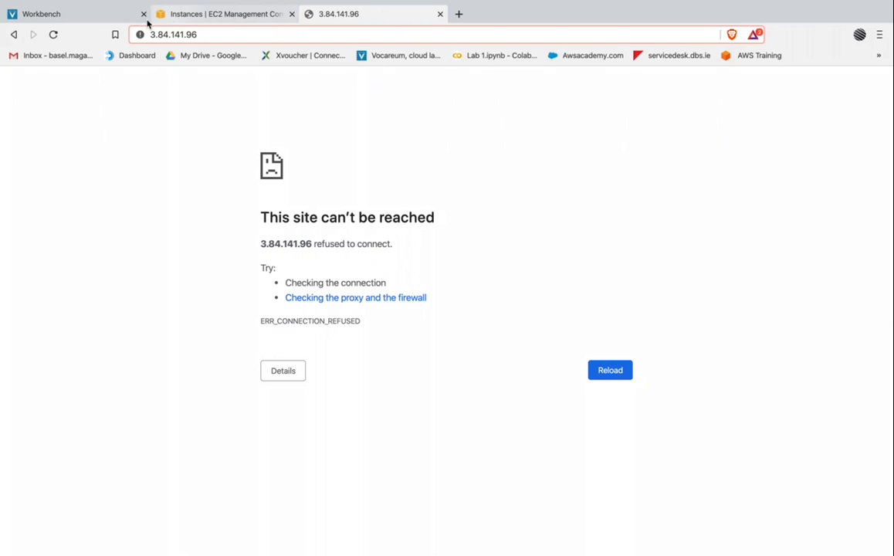
{"action": "left_click", "coordinate": [56, 35]}
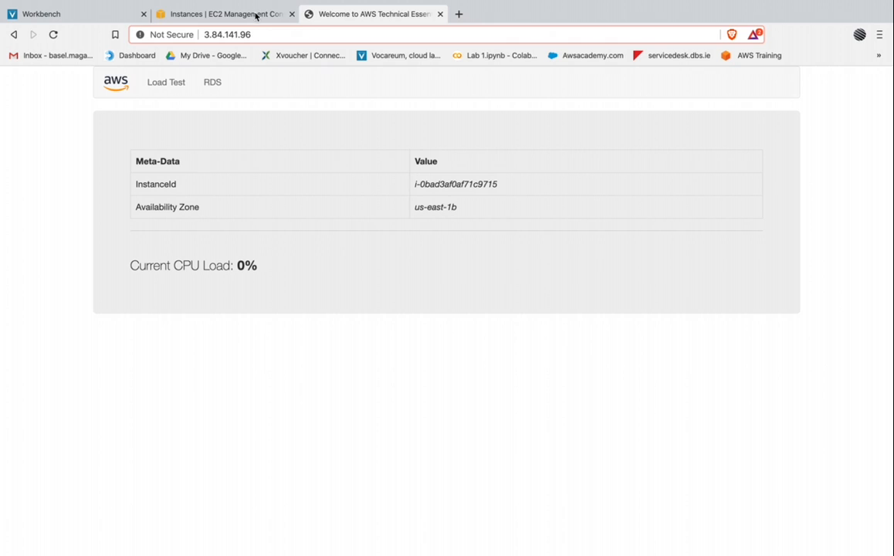
{"action": "left_click", "coordinate": [225, 34]}
{"action": "left_click", "coordinate": [228, 15]}
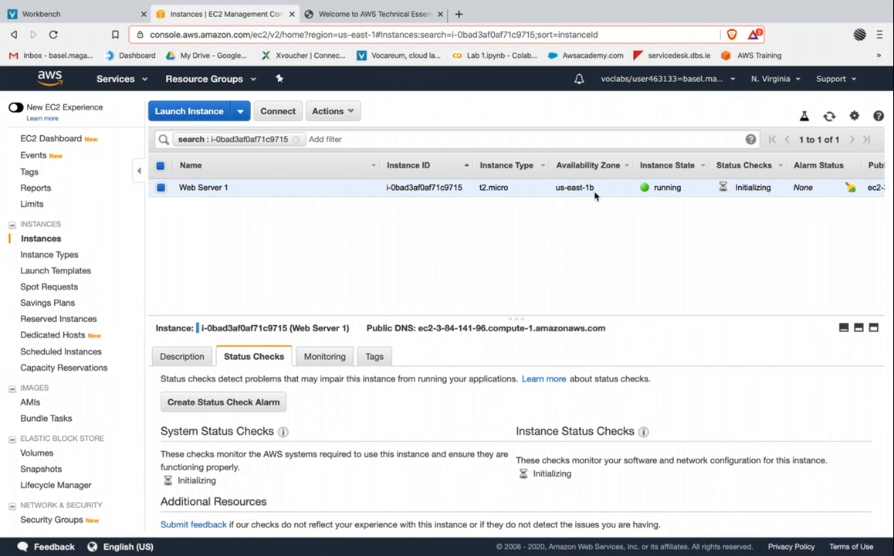
{"action": "left_click", "coordinate": [182, 358]}
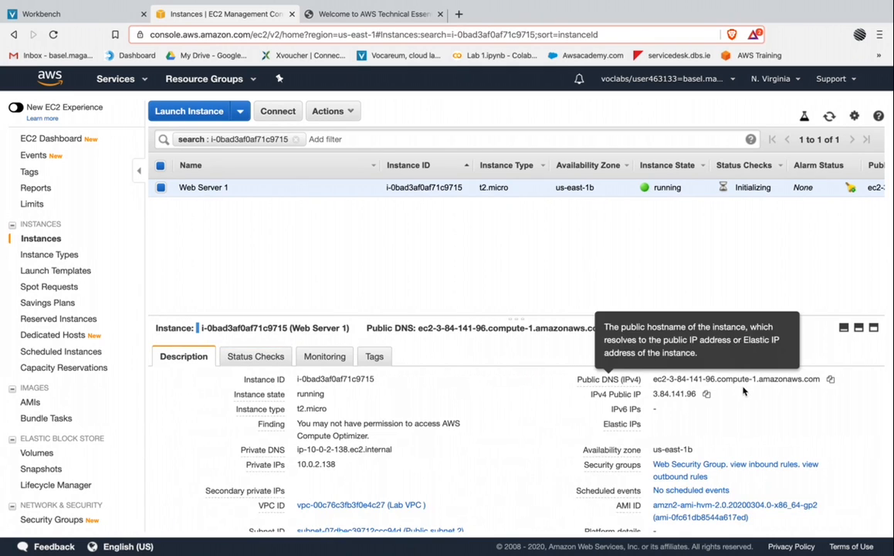
{"action": "left_click", "coordinate": [706, 394]}
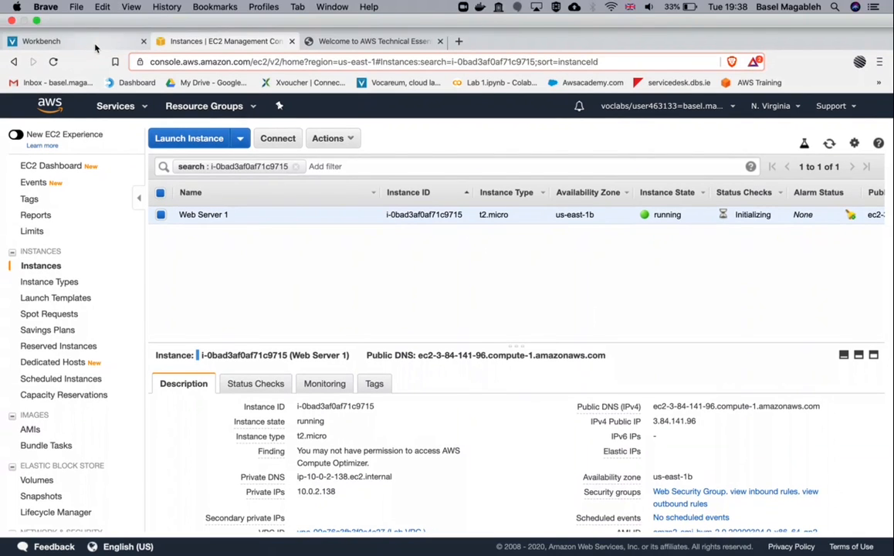
Step: Return to the lab guide, end the lab and confirm that its resources should be terminated
{"action": "left_click", "coordinate": [95, 45]}
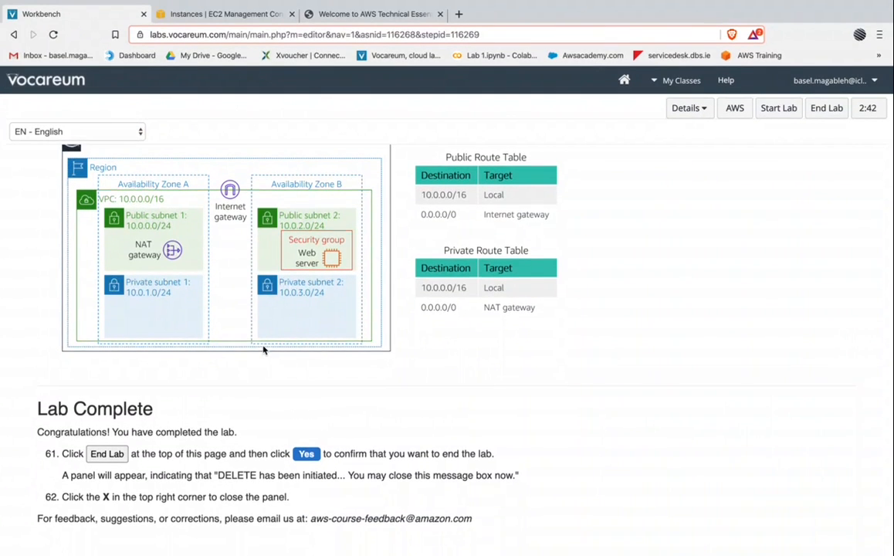
{"action": "scroll", "coordinate": [401, 247], "scroll_direction": "up", "scroll_amount": 2}
{"action": "left_click", "coordinate": [826, 108]}
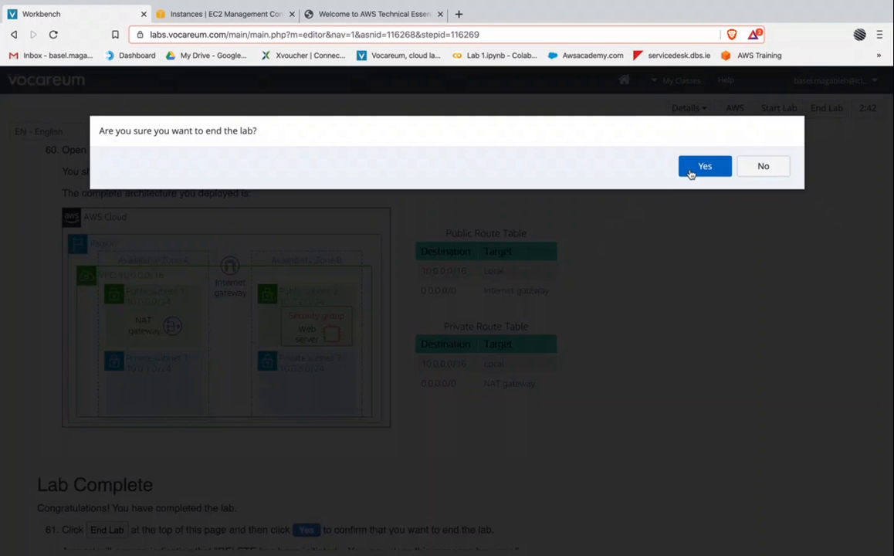
{"action": "left_click", "coordinate": [692, 169]}
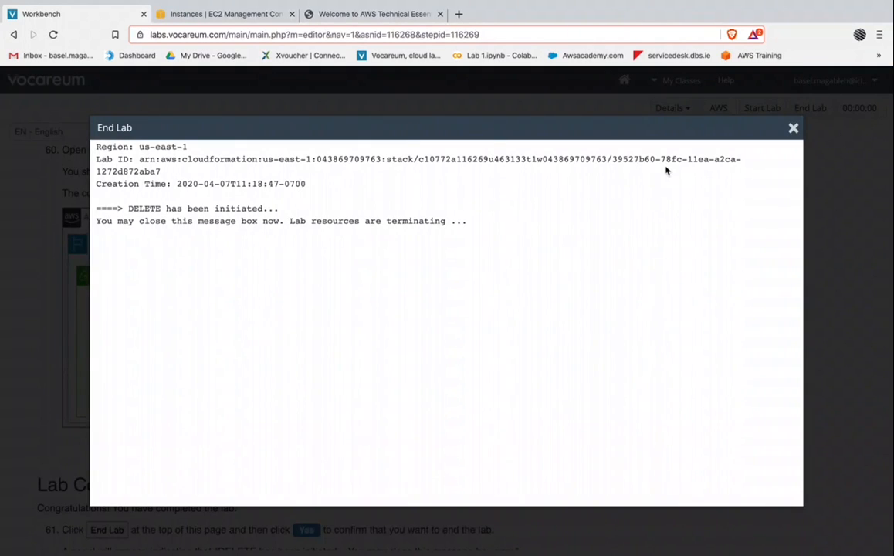
Step: Leave the ended Lab 2 for the course's lab list and open the work area of the Sandbox Environment
{"action": "left_click", "coordinate": [793, 128]}
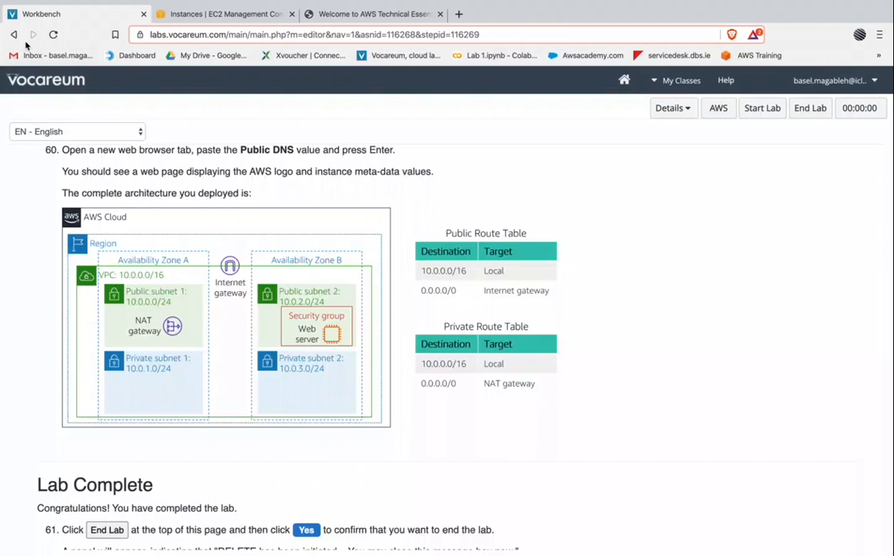
{"action": "left_click", "coordinate": [14, 34]}
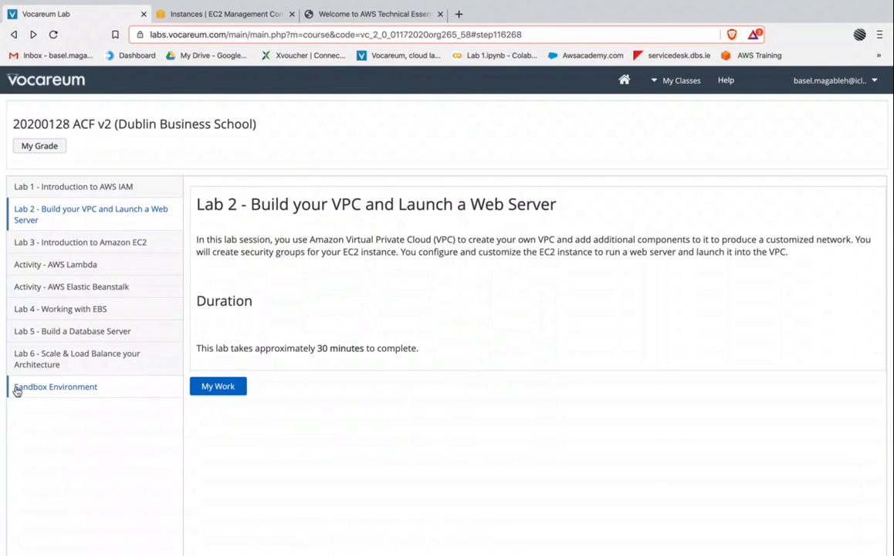
{"action": "left_click", "coordinate": [30, 389]}
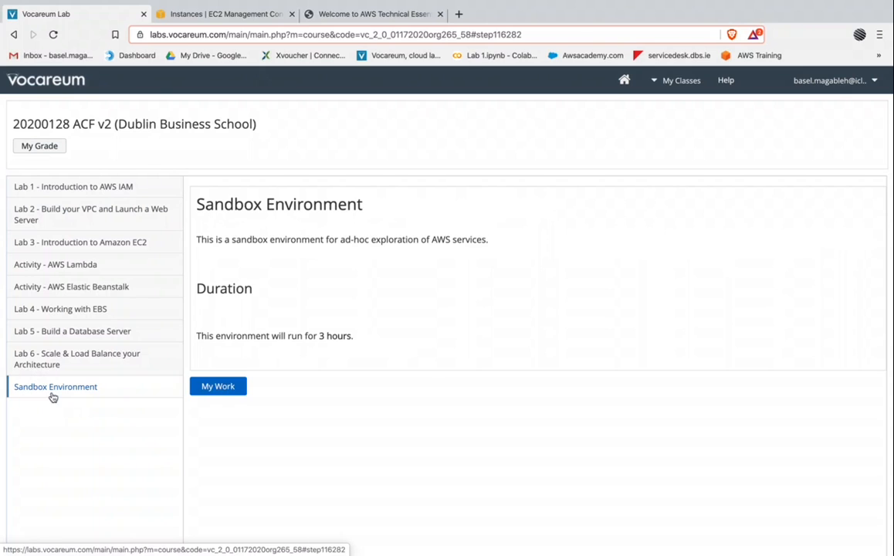
{"action": "left_click", "coordinate": [233, 390]}
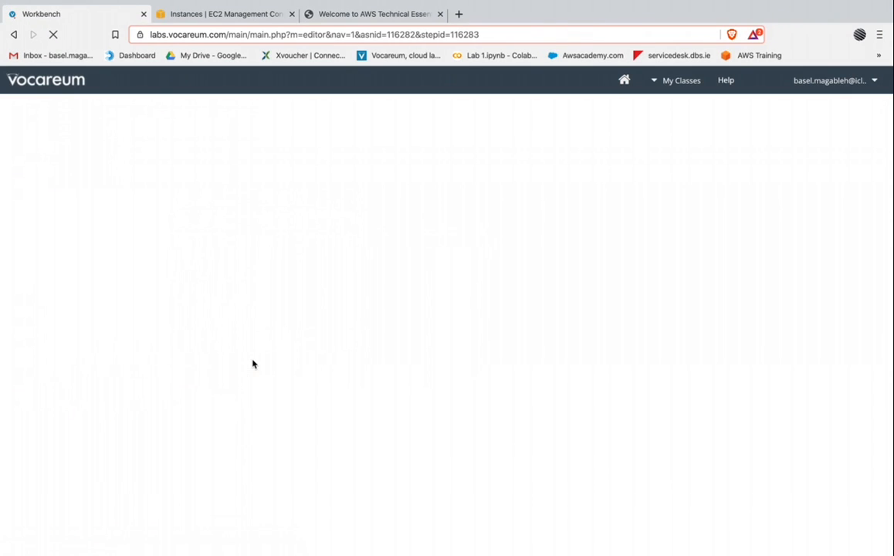
Step: Close the browser tab showing the EC2 Management Console's Instances page
{"action": "left_click", "coordinate": [240, 15]}
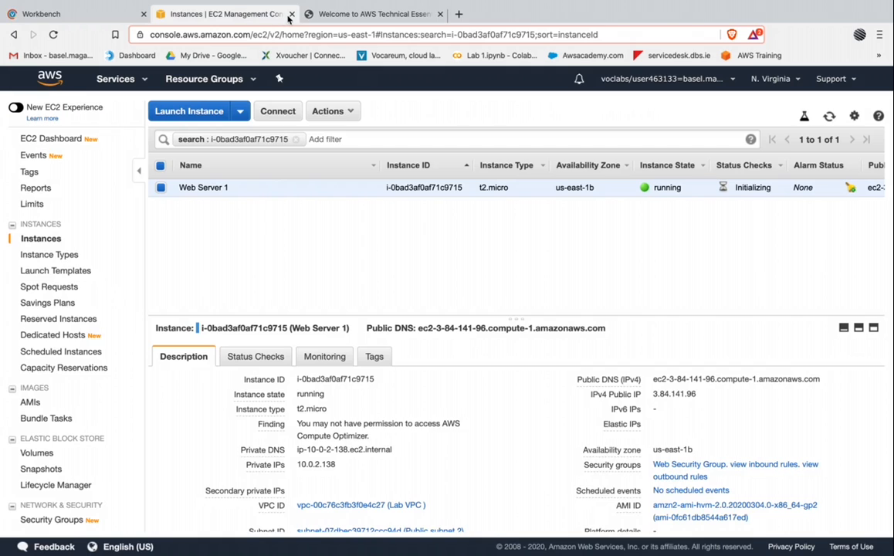
{"action": "left_click", "coordinate": [292, 14]}
{"action": "left_click", "coordinate": [291, 15]}
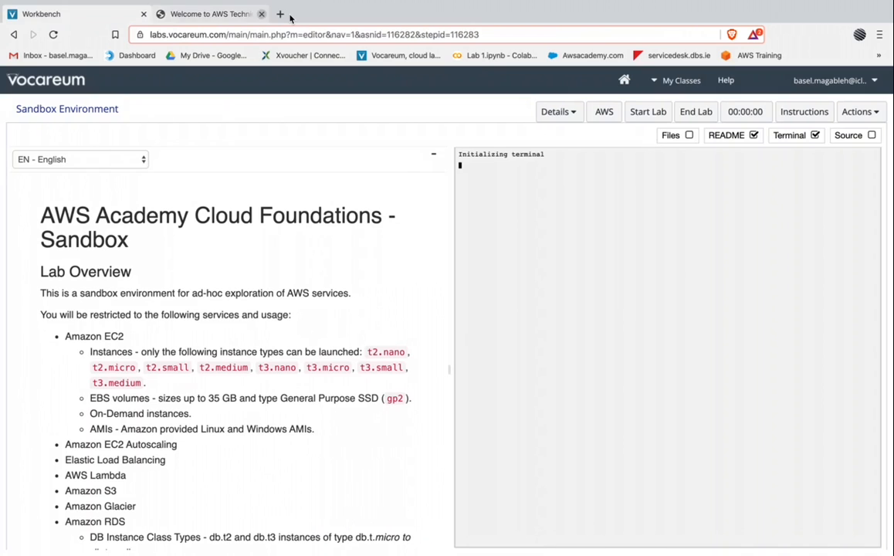